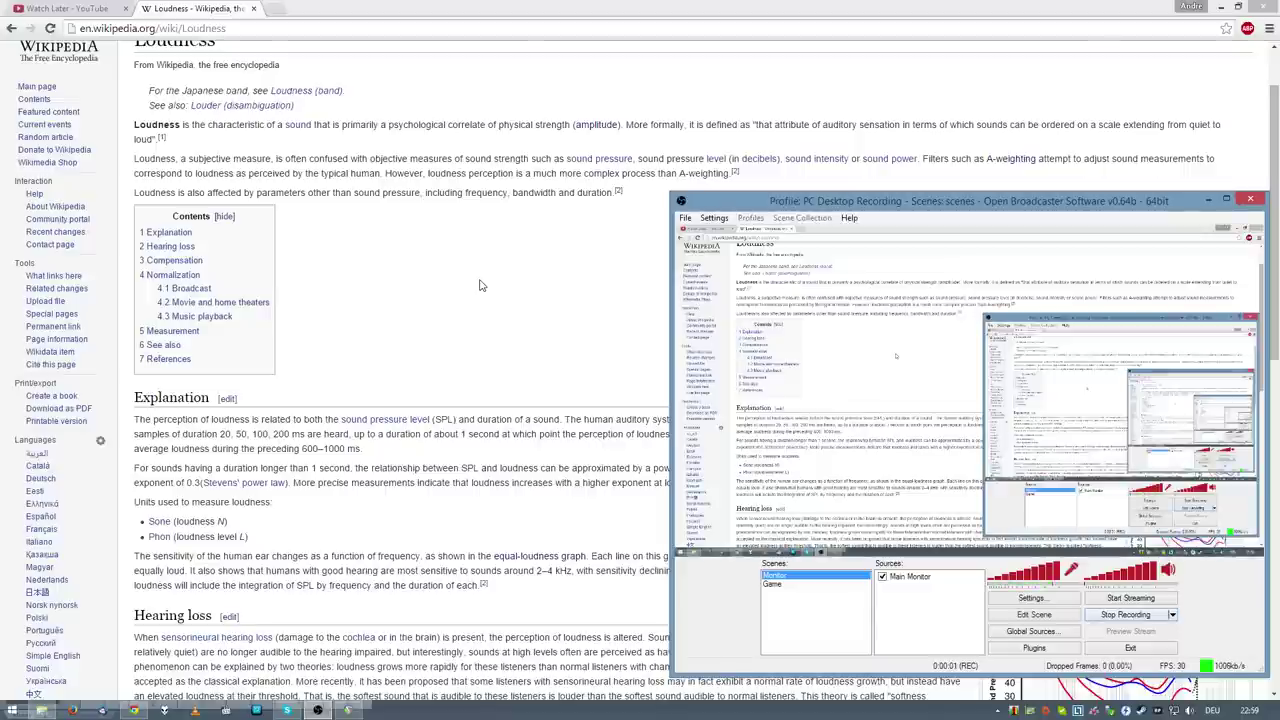
# - View the introduction and Explanation section of the Wikipedia article on loudness and switch to REAPER
pyautogui.click(480, 285)
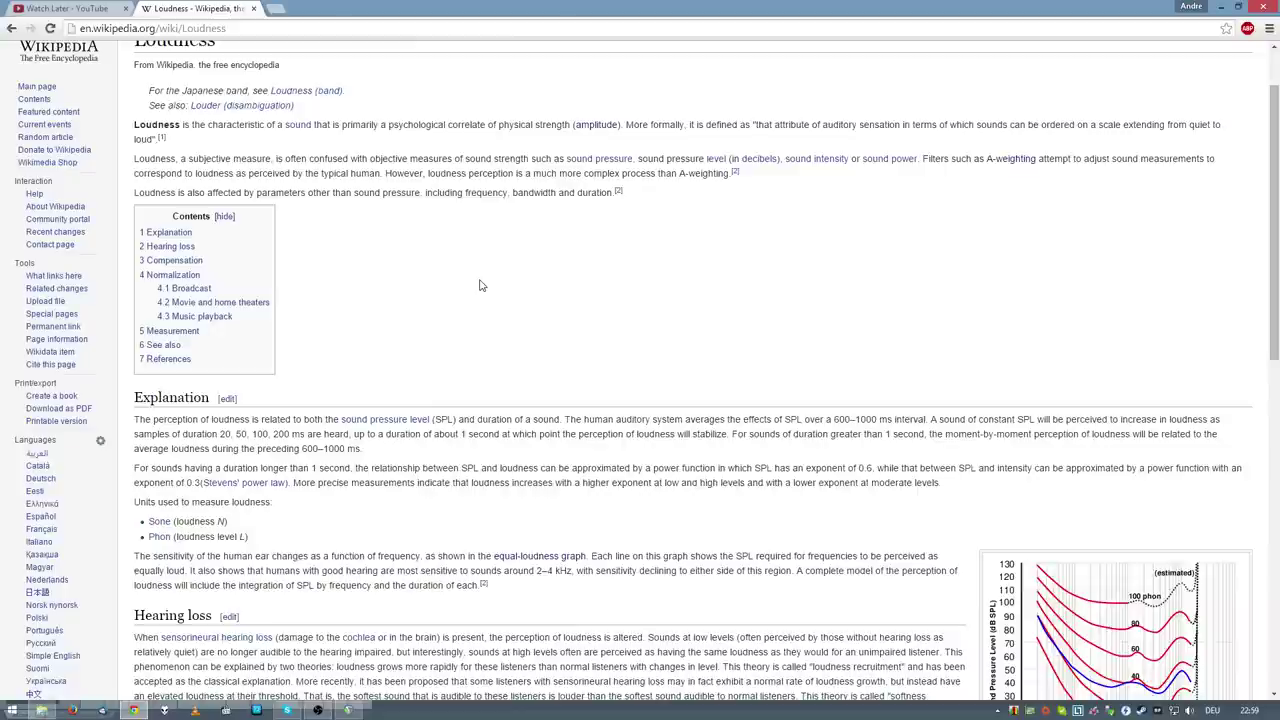
pyautogui.scroll(-2, 420, 380)
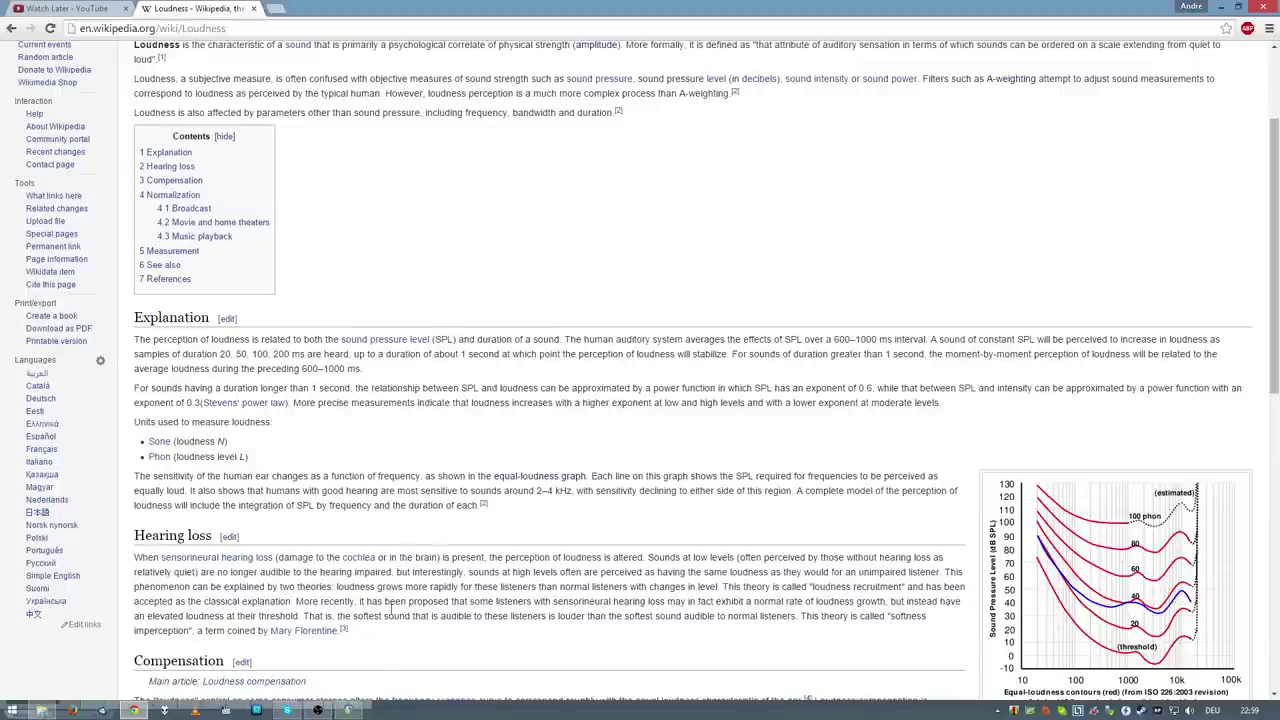
pyautogui.click(350, 710)
# - Examine the opening and following sections of the BIG WAVES track's waveform at several zoom levels
pyautogui.scroll(-5, 3, 405)
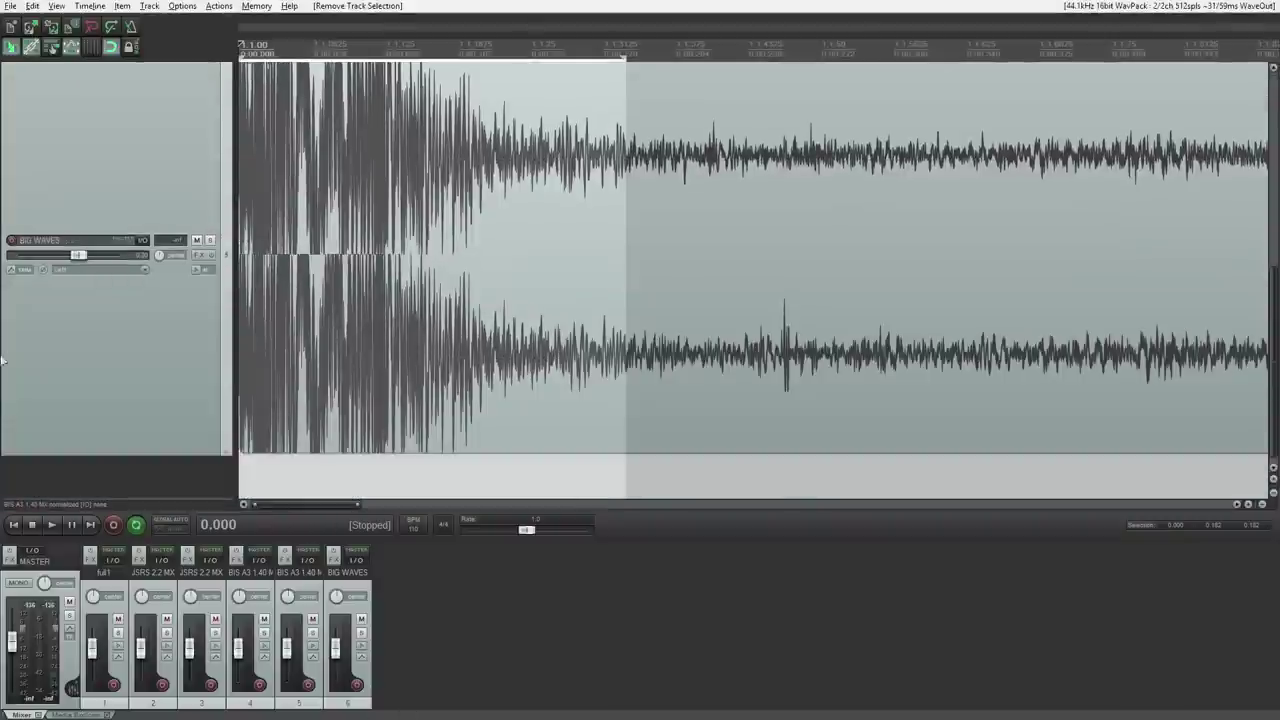
pyautogui.scroll(3, 303, 291)
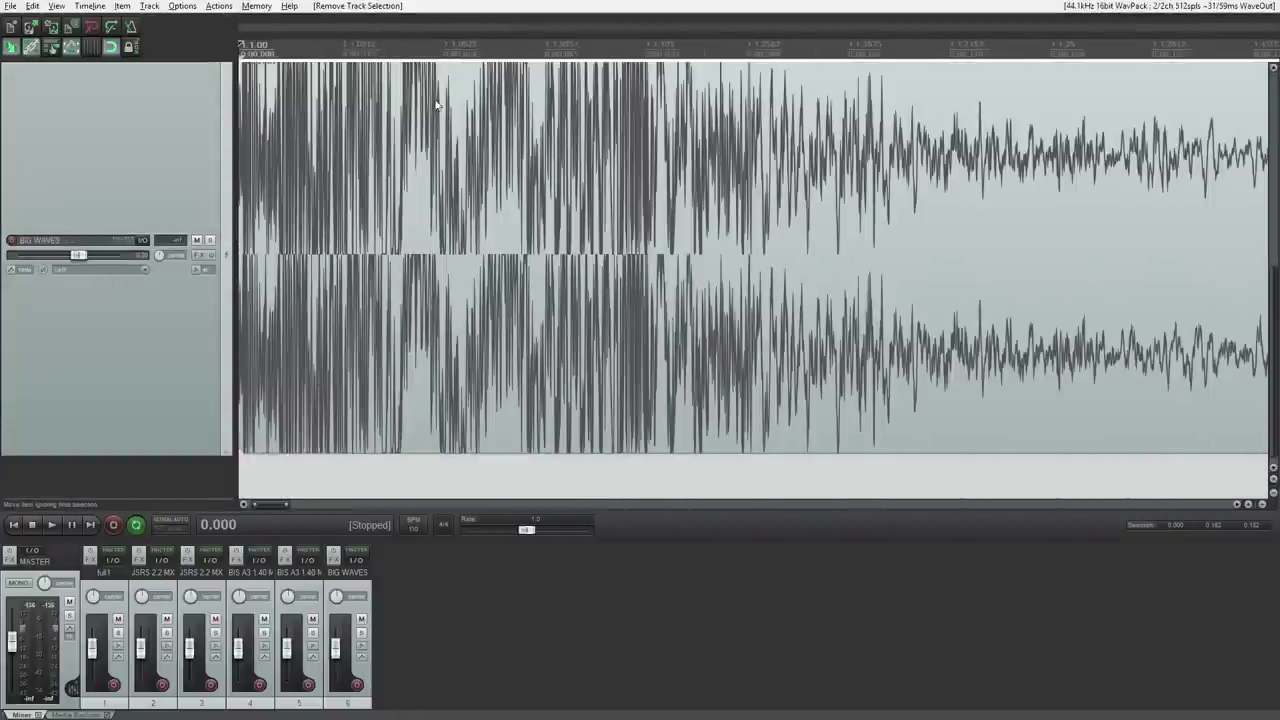
pyautogui.moveTo(416, 93); pyautogui.dragTo(822, 413)
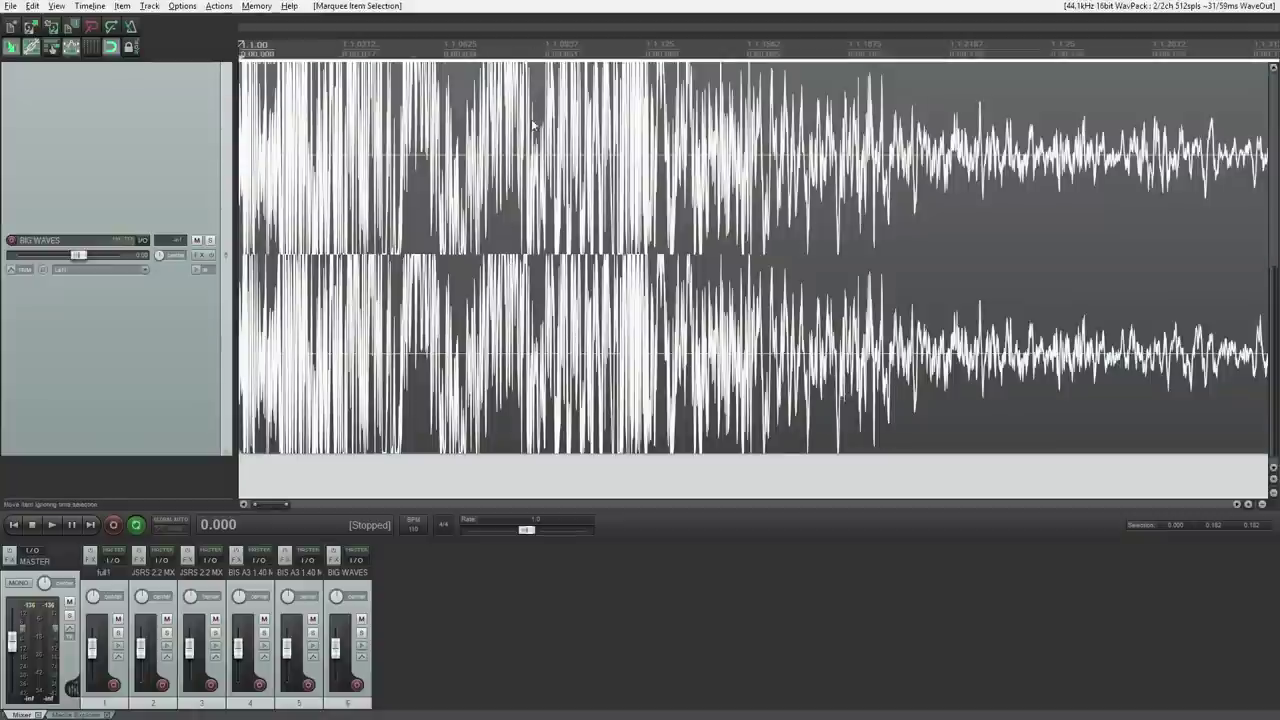
pyautogui.scroll(5, 601, 280)
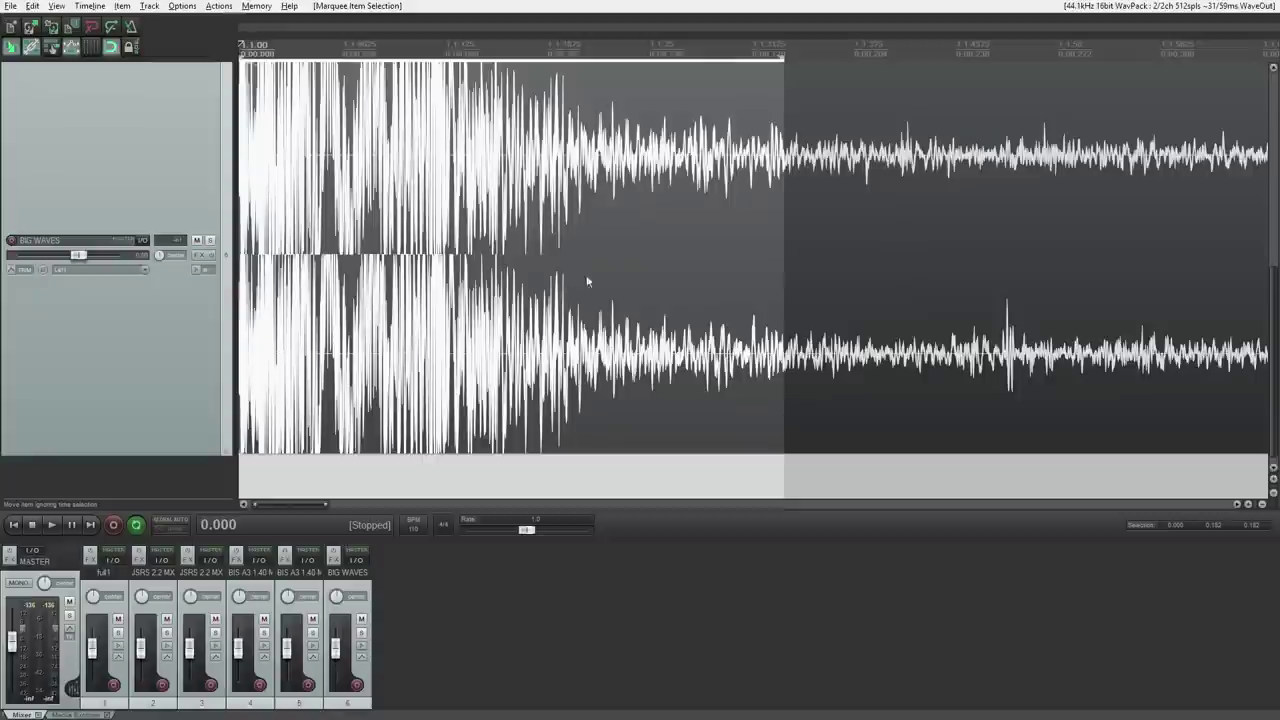
pyautogui.moveTo(459, 102); pyautogui.dragTo(995, 433)
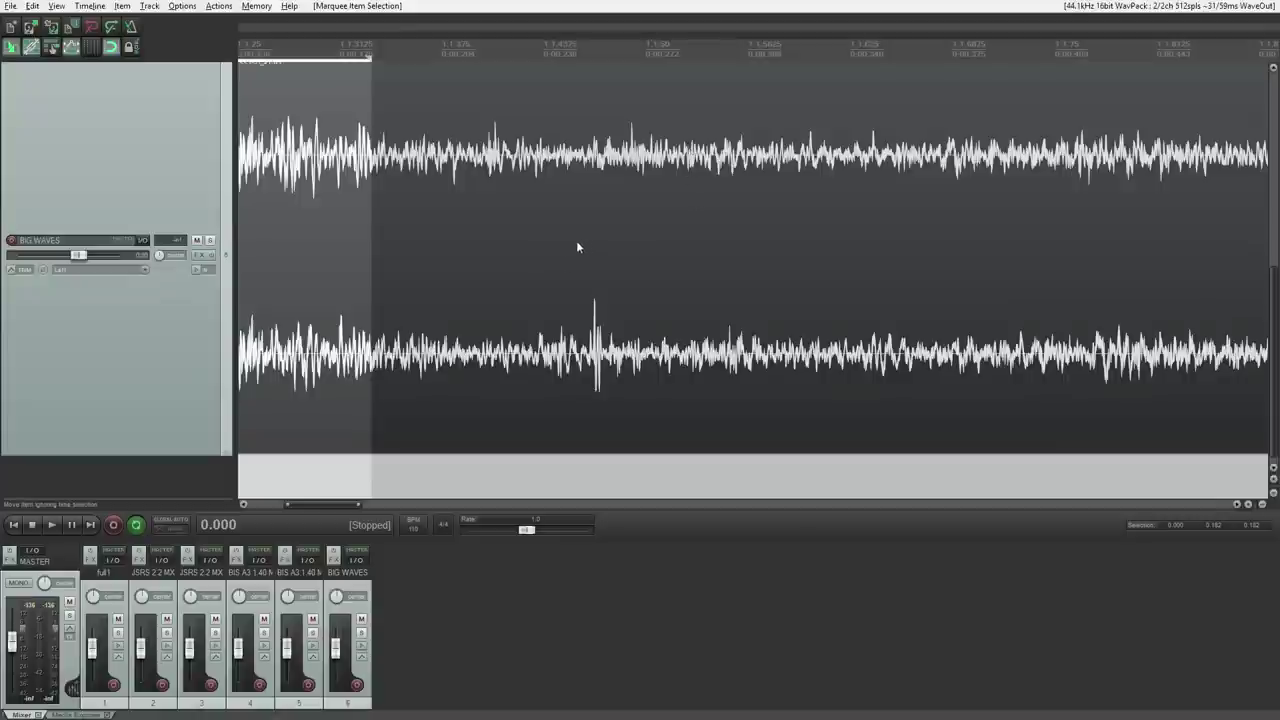
pyautogui.scroll(5, 500, 160)
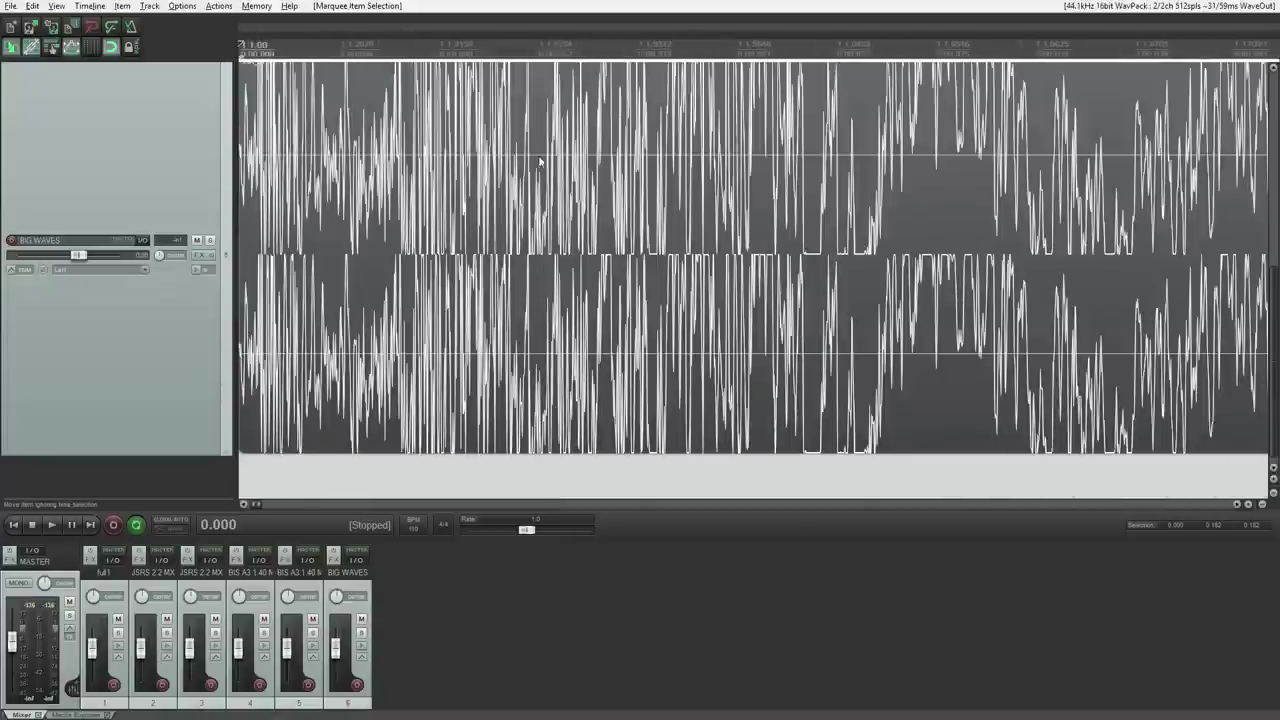
pyautogui.scroll(-3, 730, 162)
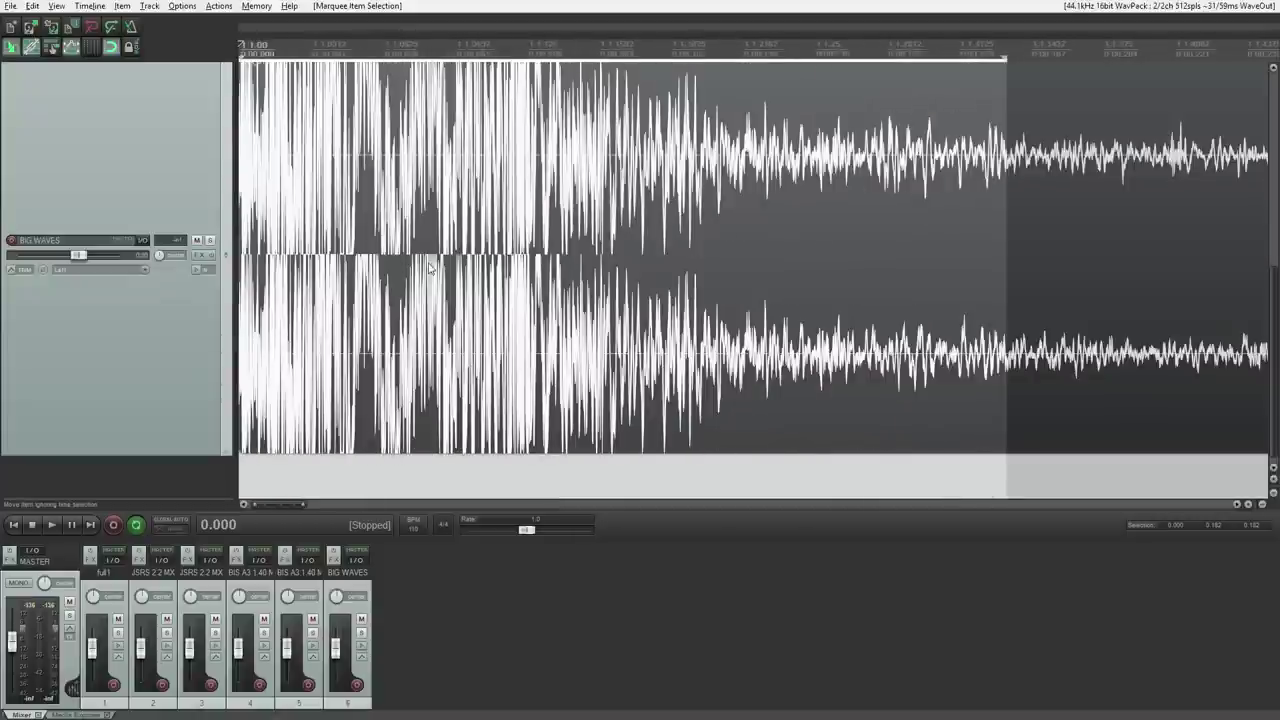
pyautogui.scroll(2, 533, 282)
pyautogui.scroll(-2, 556, 272)
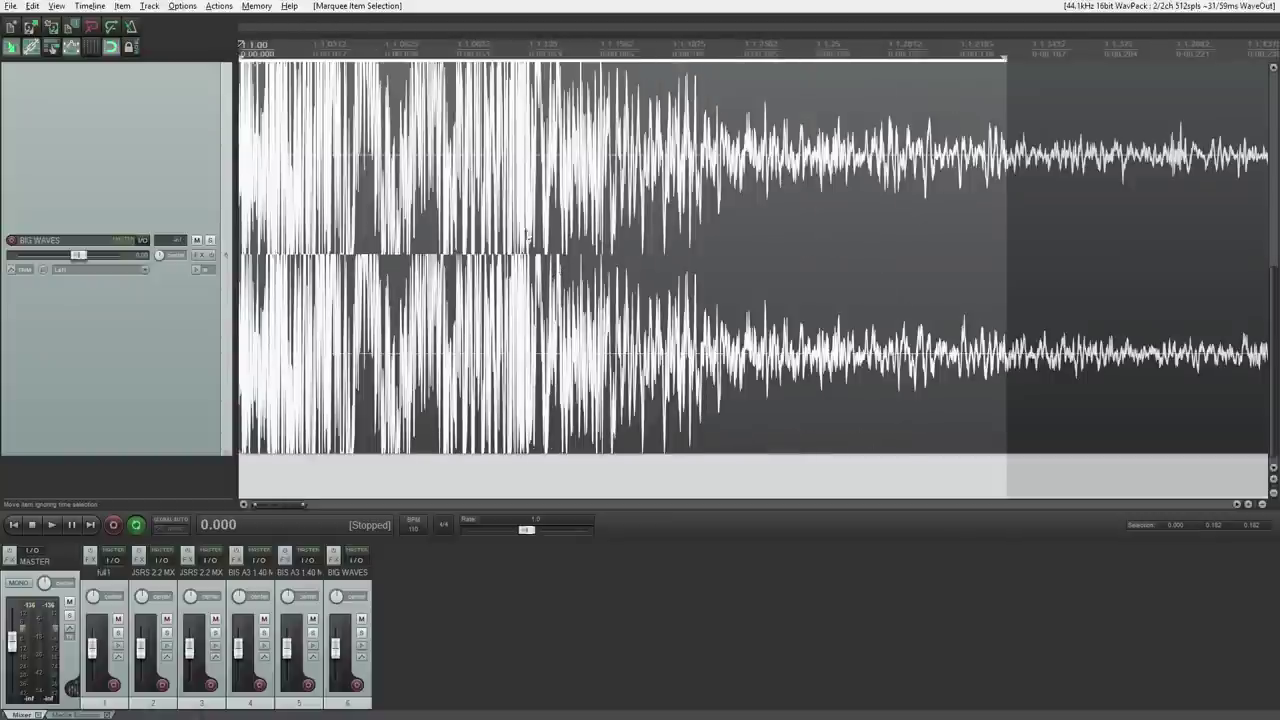
pyautogui.moveTo(434, 110); pyautogui.dragTo(651, 424)
pyautogui.scroll(-4, 686, 374)
pyautogui.scroll(2, 450, 319)
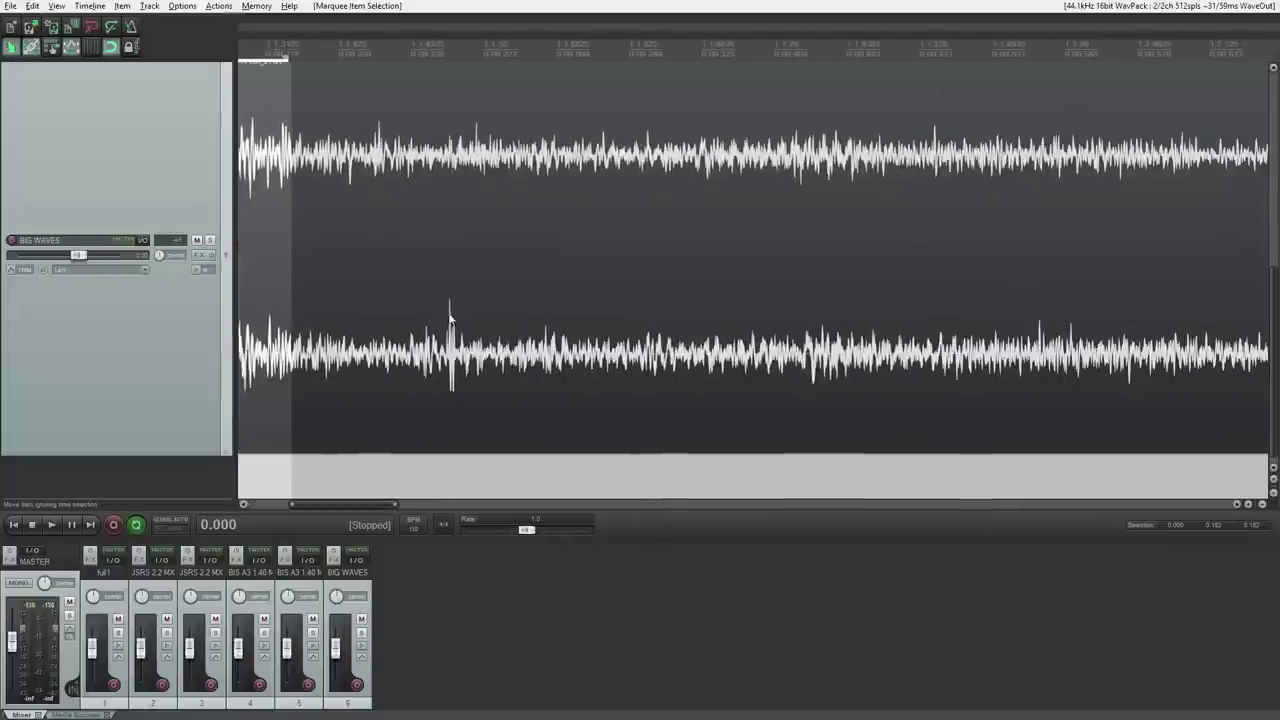
pyautogui.moveTo(566, 156); pyautogui.dragTo(759, 410)
pyautogui.moveTo(834, 333); pyautogui.dragTo(755, 303)
pyautogui.moveTo(470, 309); pyautogui.dragTo(547, 222)
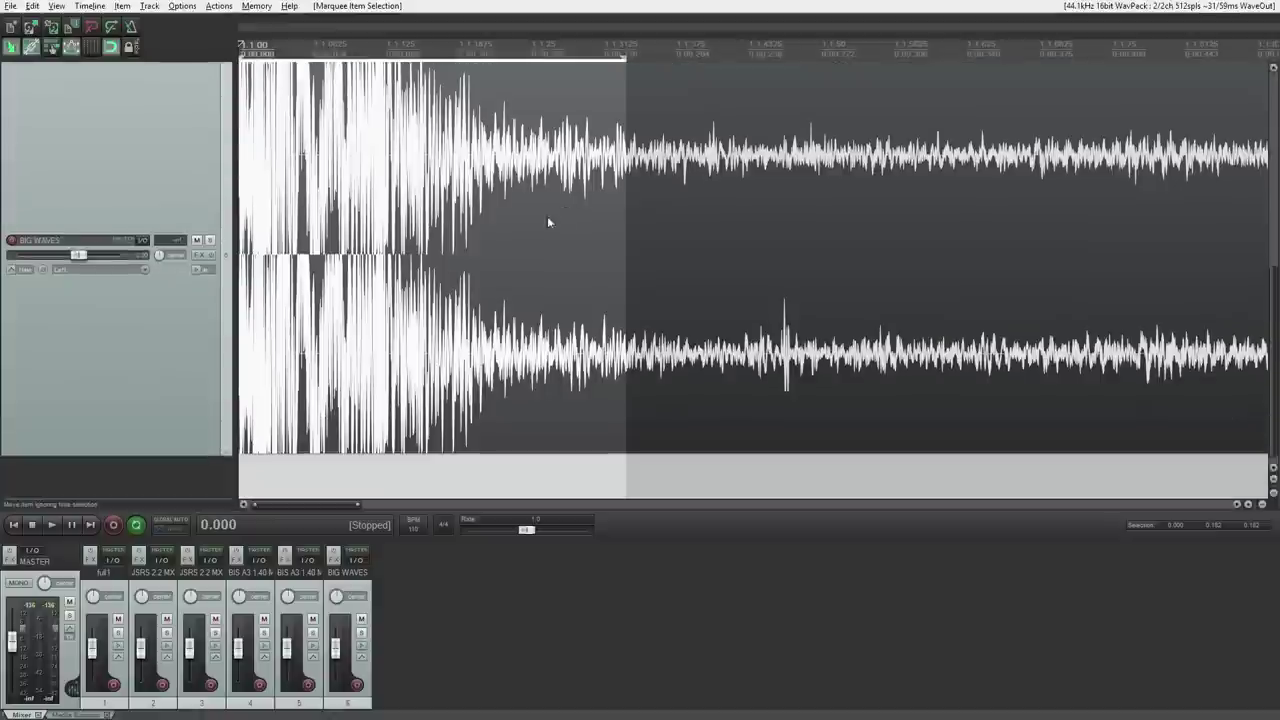
# - Bring the upper tracks into view and select full1, JSRS 2.2 MX and BIS A3 1.40 MX in turn
pyautogui.scroll(4, 4, 348)
pyautogui.click(165, 127)
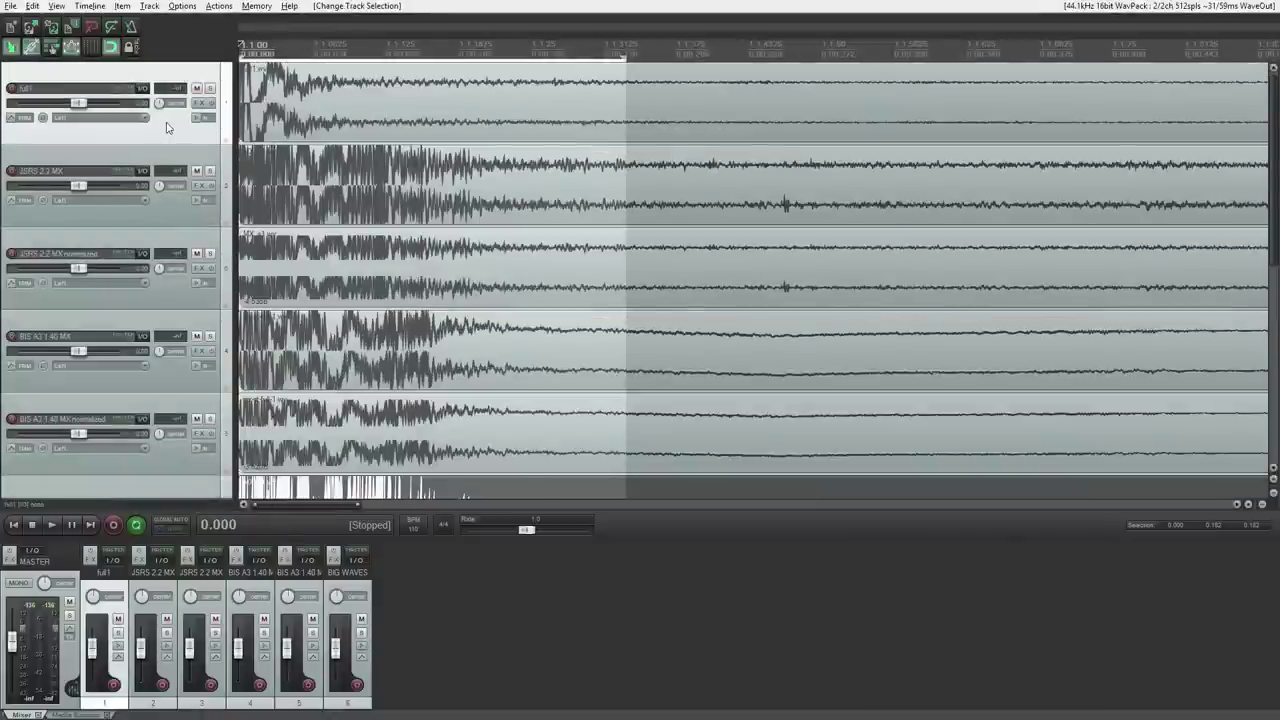
pyautogui.click(167, 212)
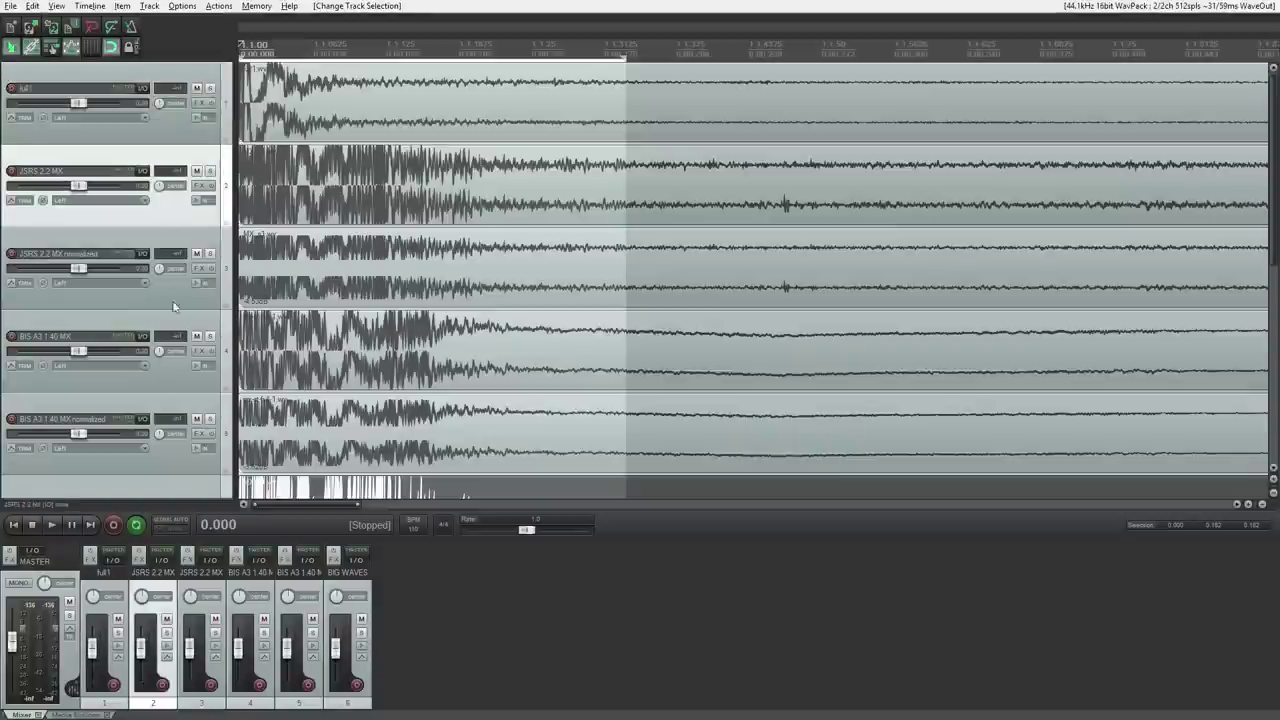
pyautogui.click(164, 374)
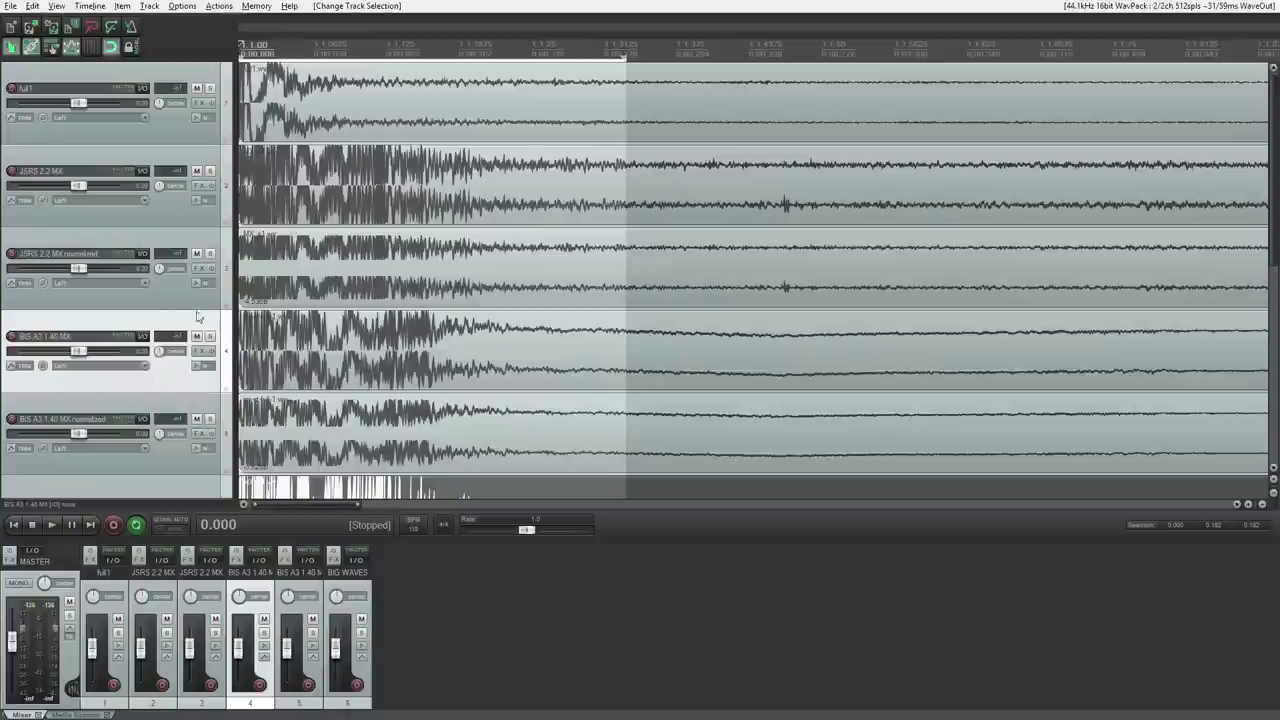
# - Listen to the full1 track on its own by soloing it, playing the loop and clearing the solo
pyautogui.click(183, 131)
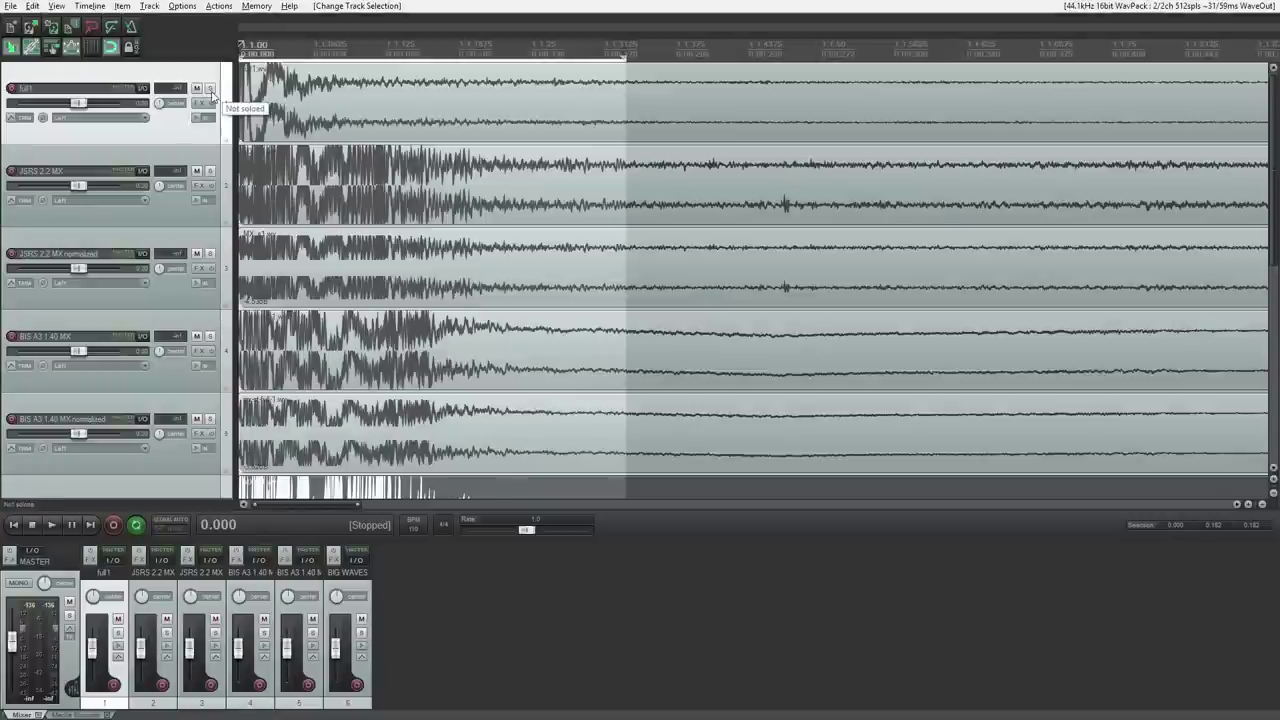
pyautogui.click(210, 89)
pyautogui.press('space')
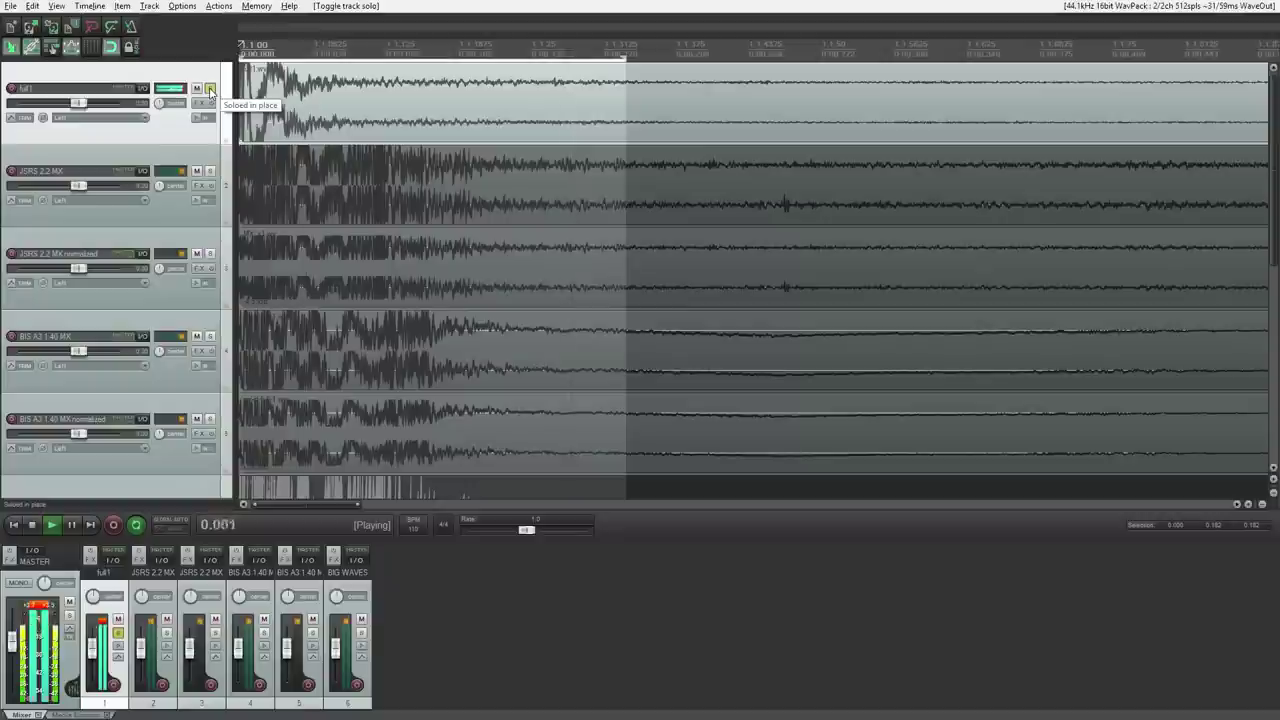
pyautogui.press('space')
pyautogui.click(210, 89)
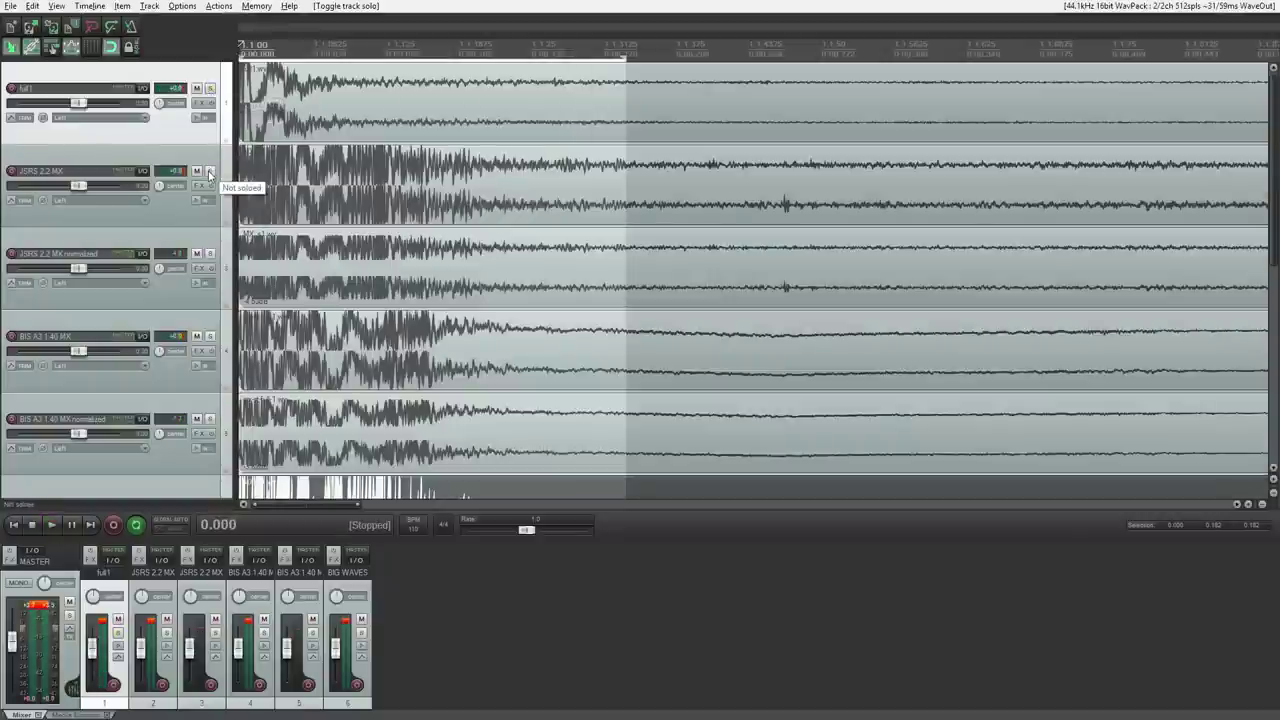
# - Play the loop with JSRS 2.2 MX soloed, alternate the solo with full1 to compare them, and stop playback
pyautogui.click(210, 173)
pyautogui.press('space')
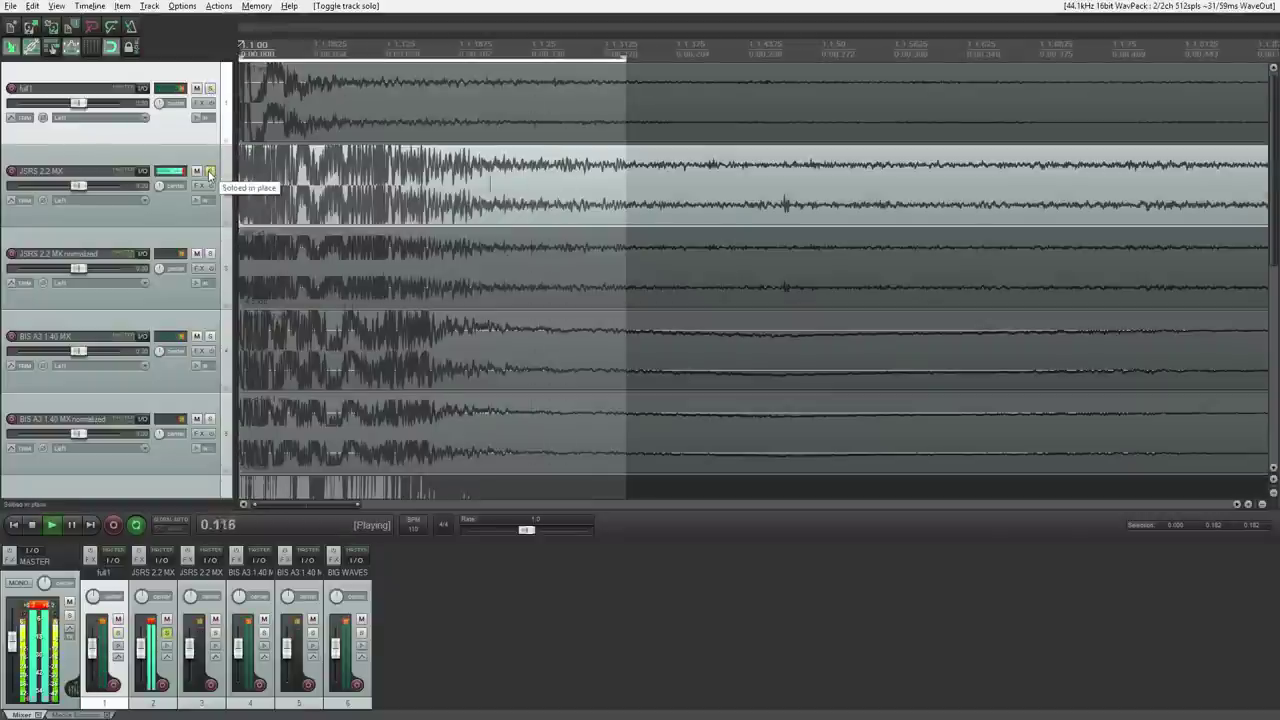
pyautogui.keyDown('ctrl'); pyautogui.click(178, 206); pyautogui.keyUp('ctrl')
pyautogui.press('F6')
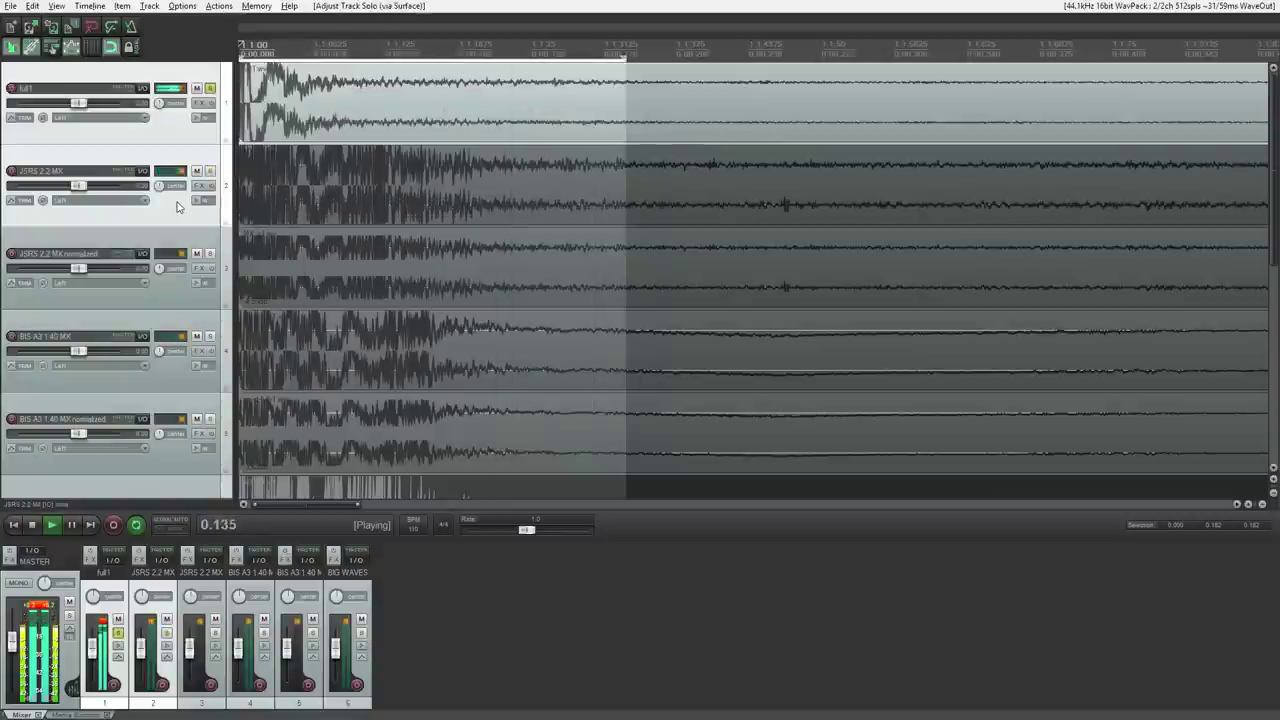
pyautogui.press('Down')
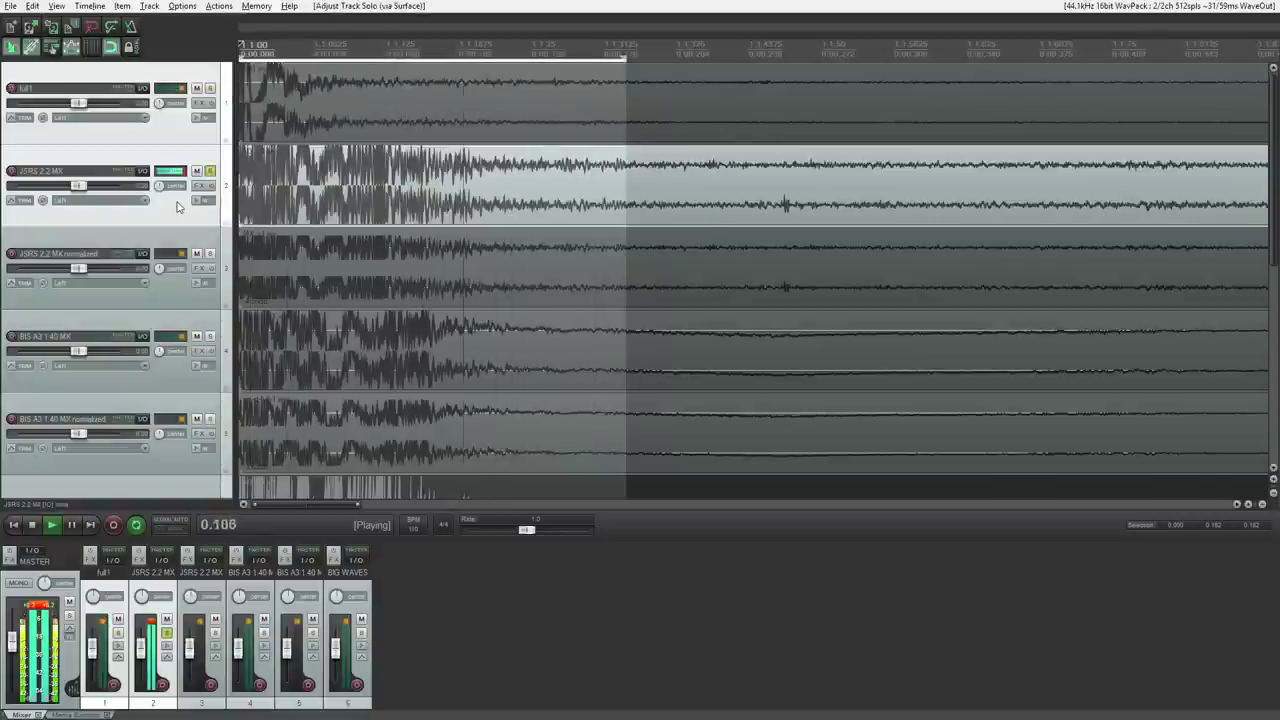
pyautogui.press('space')
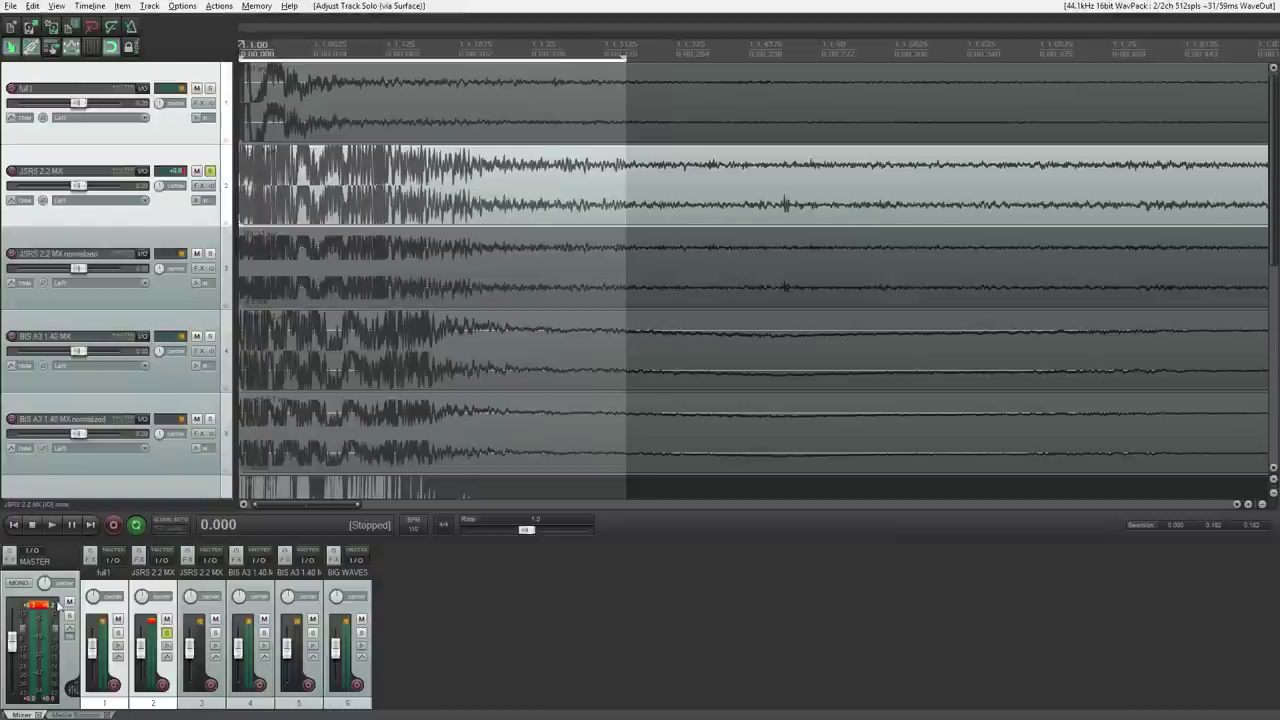
# - Reset the master peak meter and play full1 soloed in place of JSRS 2.2 MX to check its master peak level
pyautogui.click(30, 584)
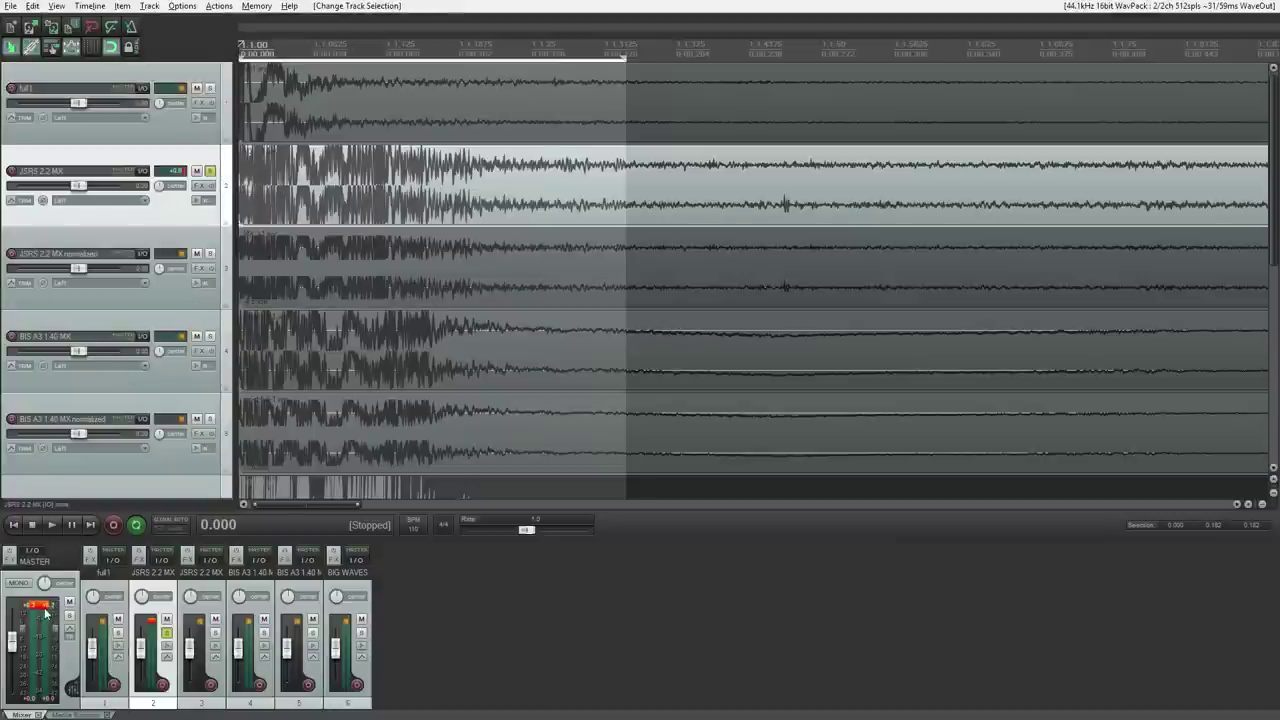
pyautogui.click(37, 606)
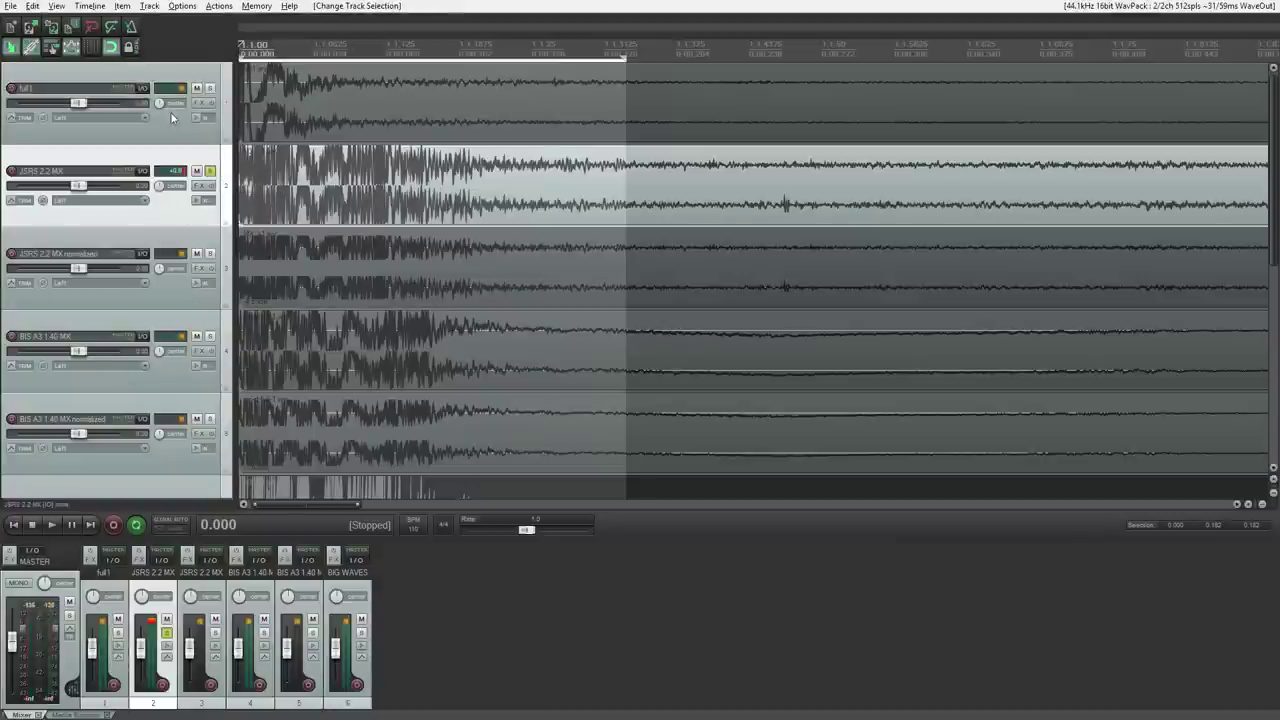
pyautogui.click(171, 117)
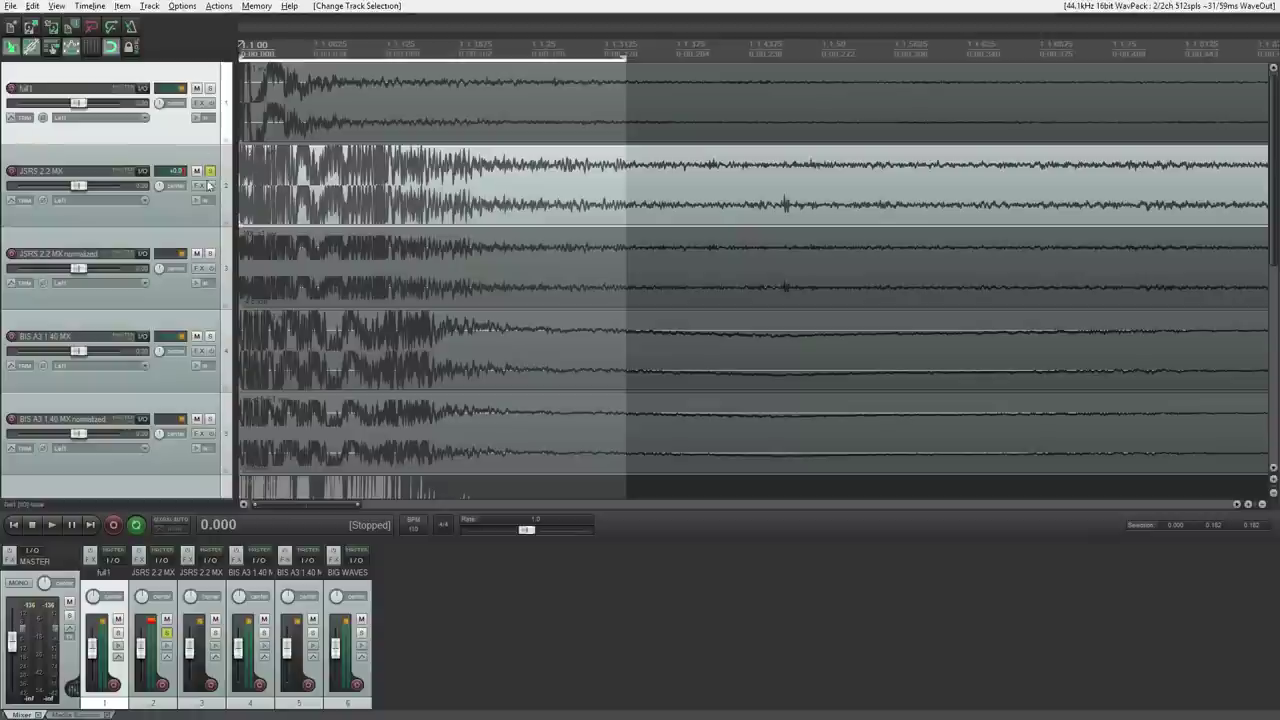
pyautogui.click(210, 172)
pyautogui.click(210, 89)
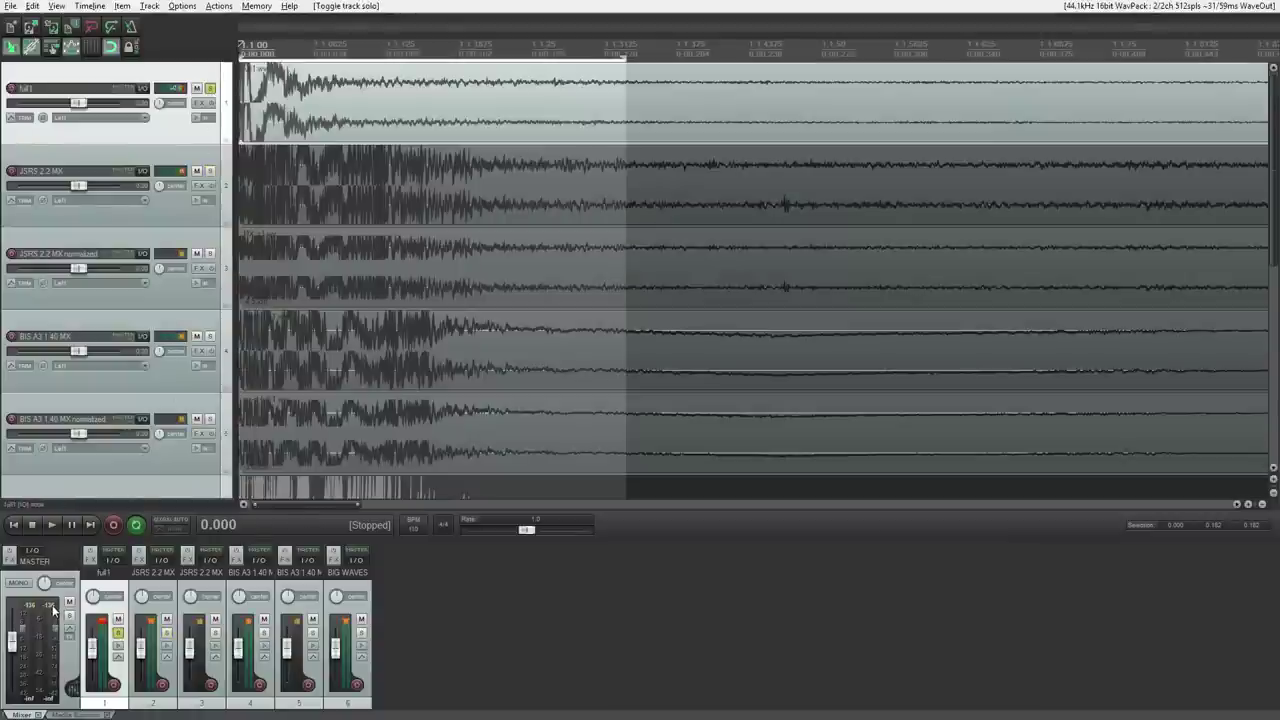
pyautogui.press('space')
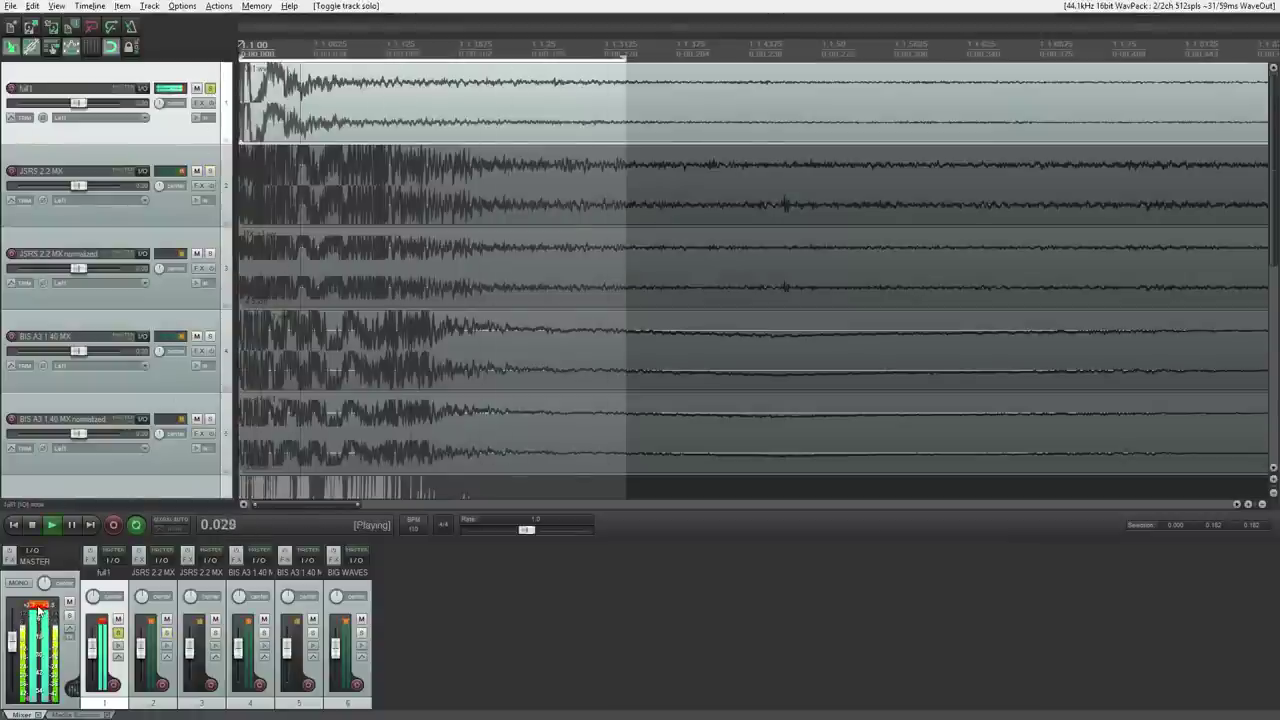
pyautogui.press('space')
pyautogui.click(210, 89)
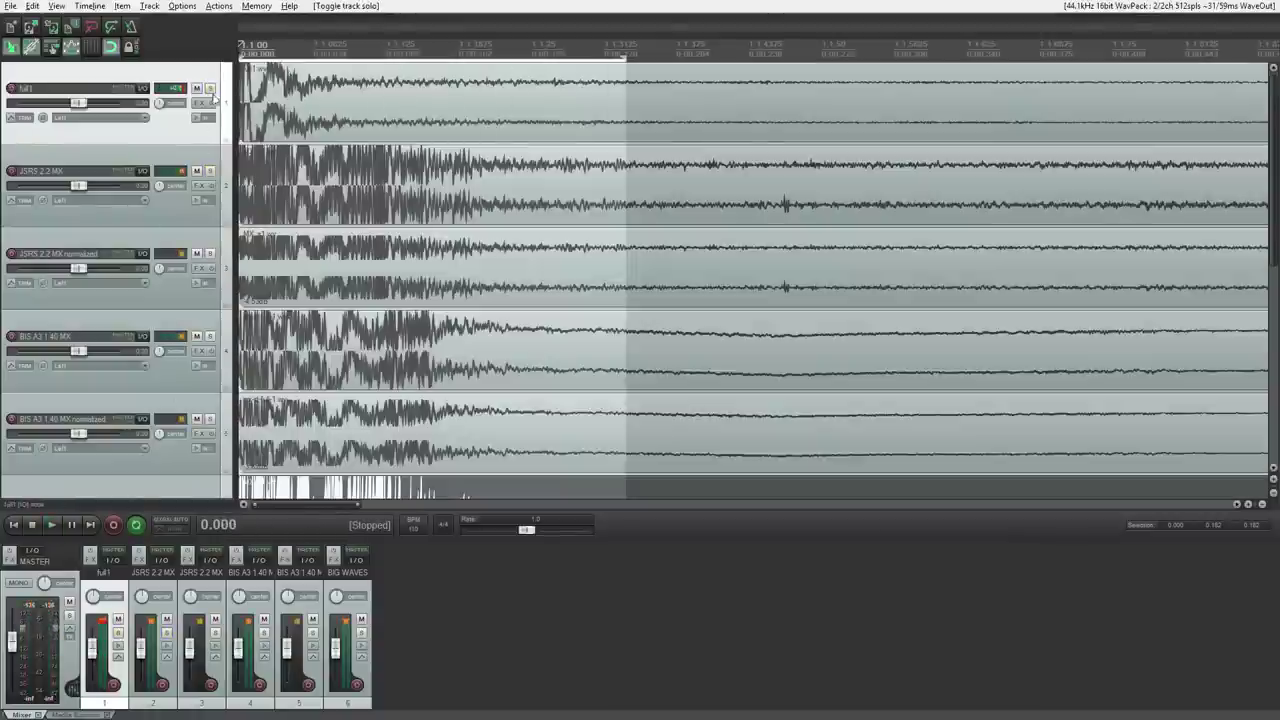
# - Play JSRS 2.2 MX soloed to check its master peak level, and clear the solo
pyautogui.click(210, 172)
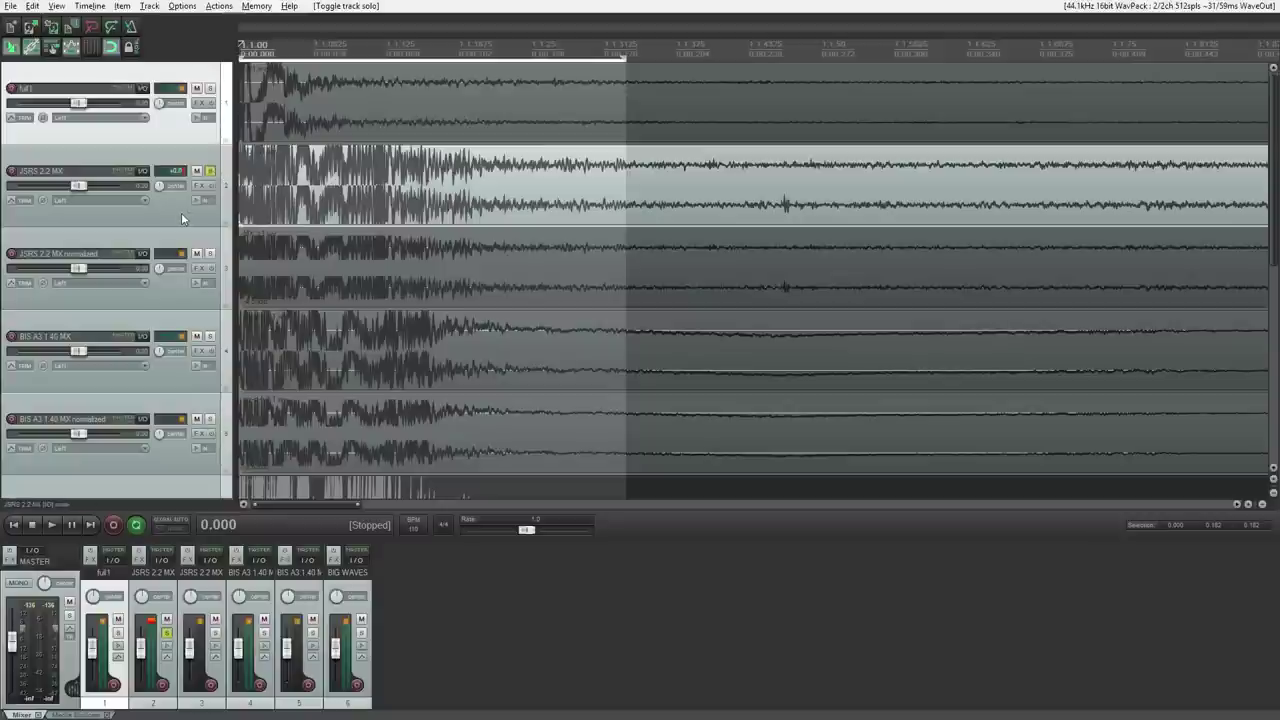
pyautogui.press('space')
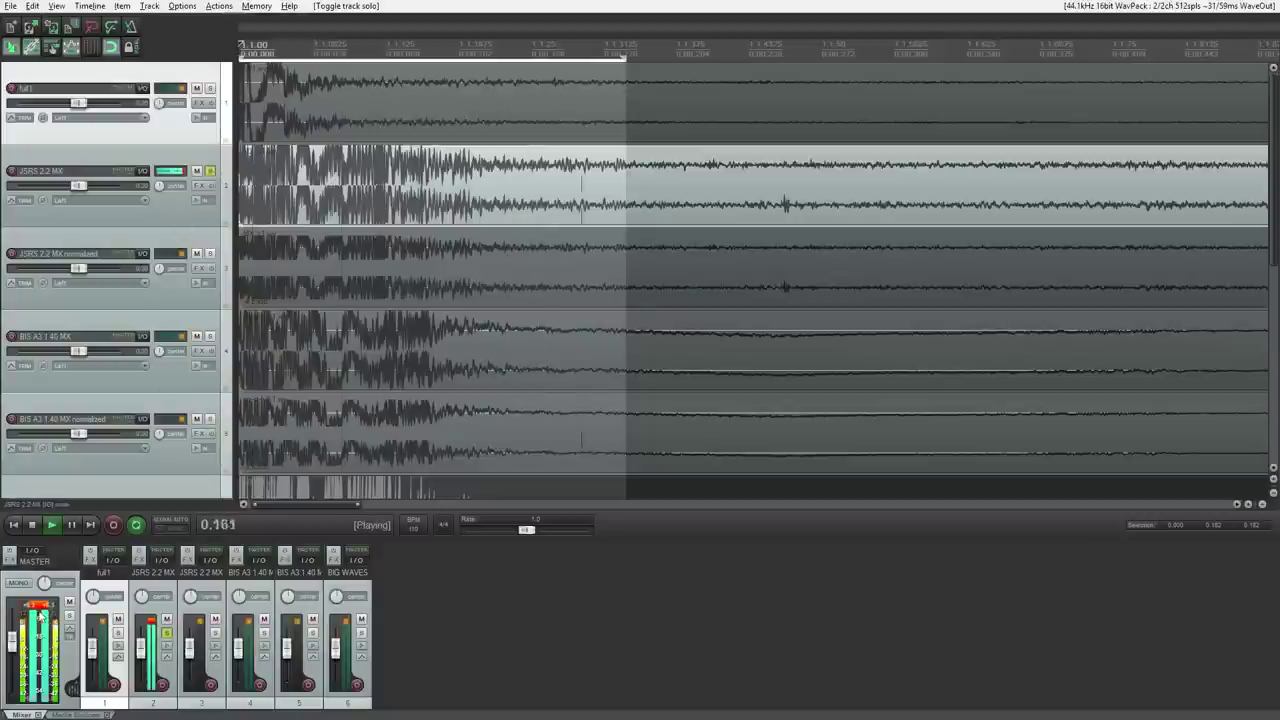
pyautogui.press('space')
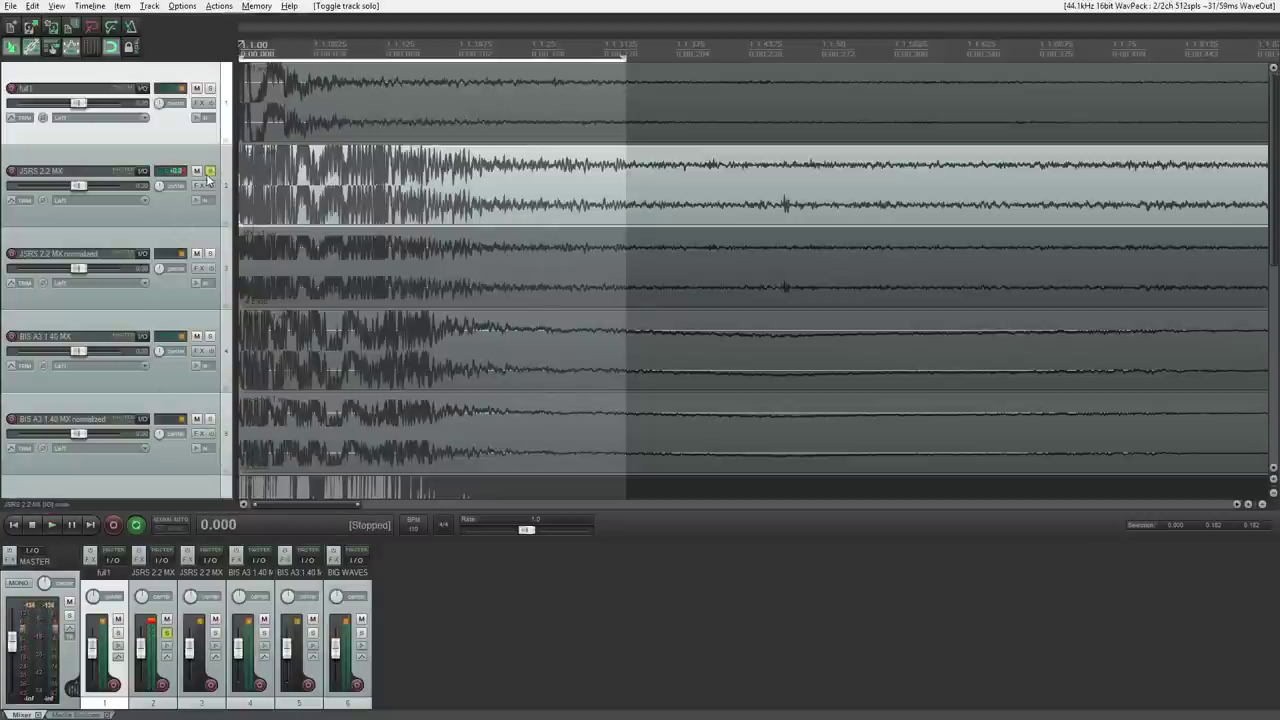
pyautogui.click(210, 172)
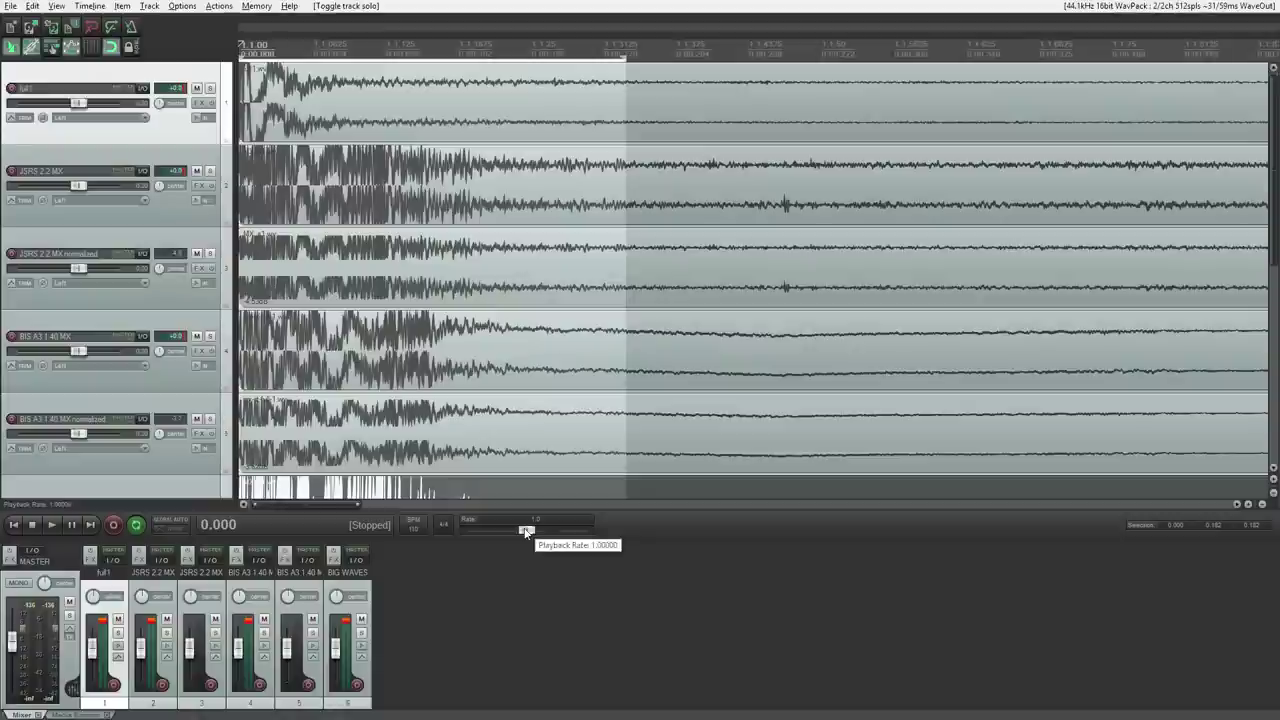
# - Solo JSRS 2.2 MX normalized, play the loop, and alternate the solo with full1 to compare their loudness
pyautogui.click(186, 307)
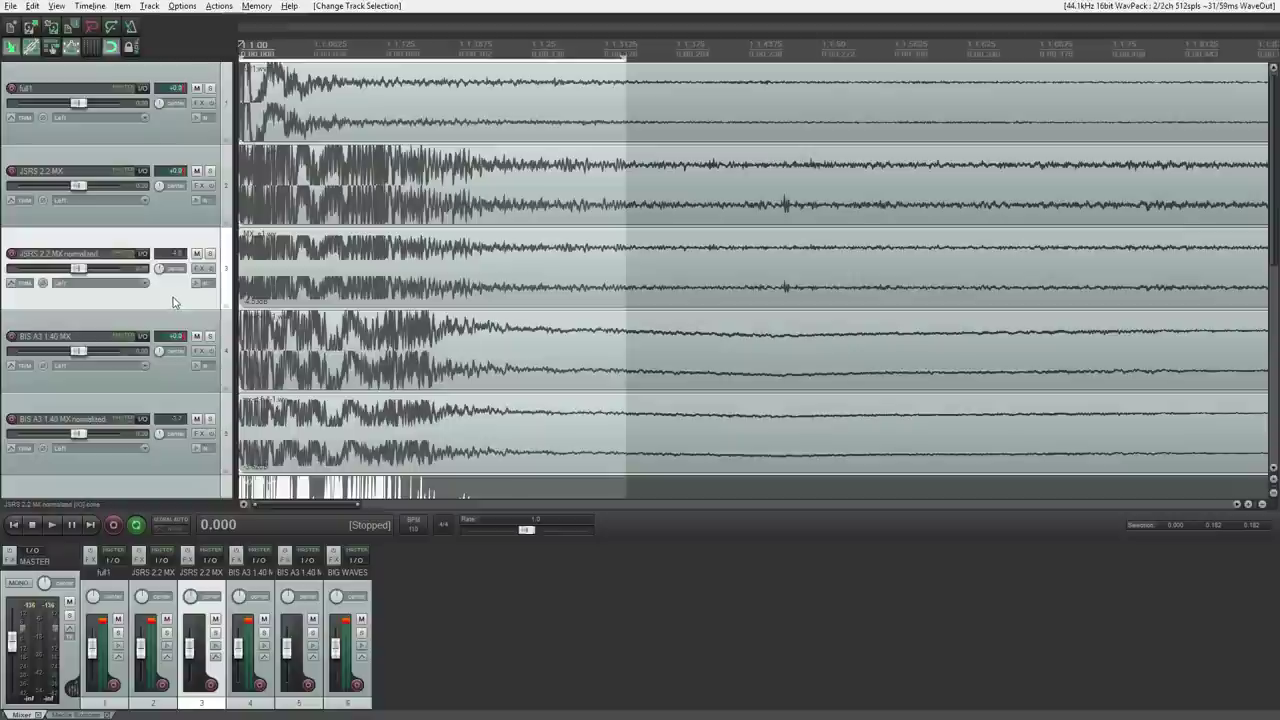
pyautogui.click(210, 253)
pyautogui.press('space')
pyautogui.click(181, 138)
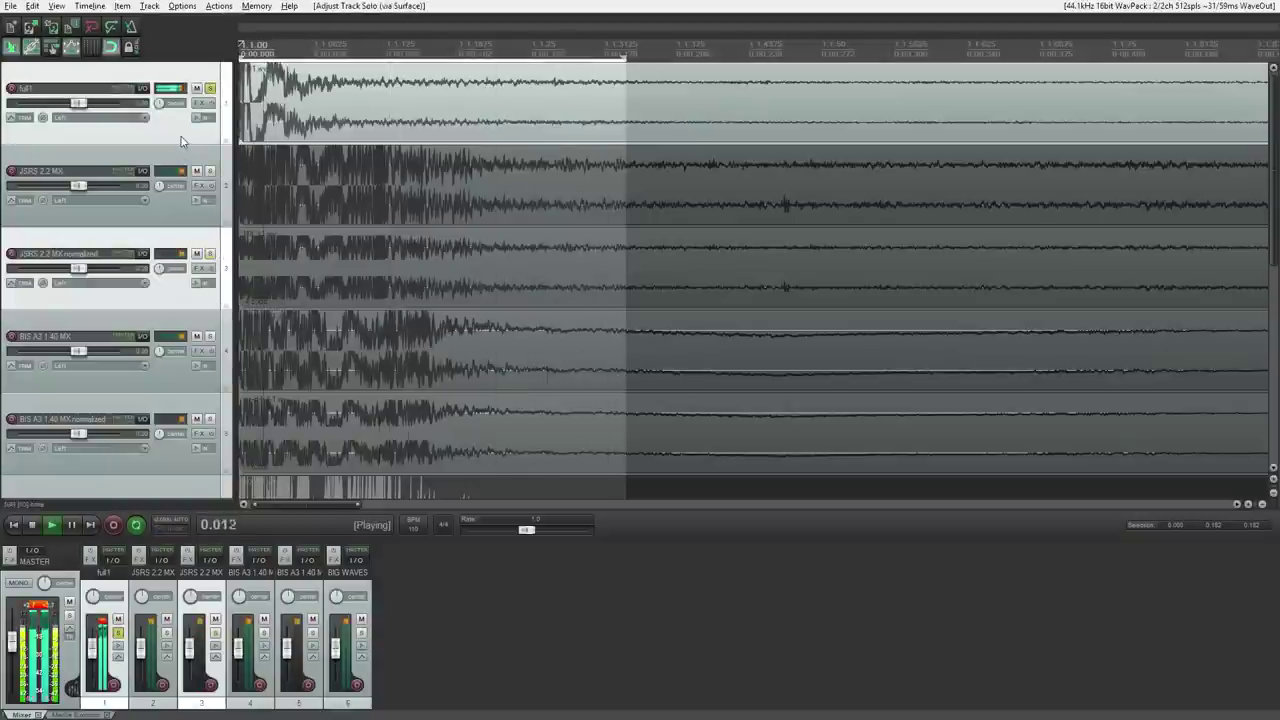
pyautogui.press('F6')
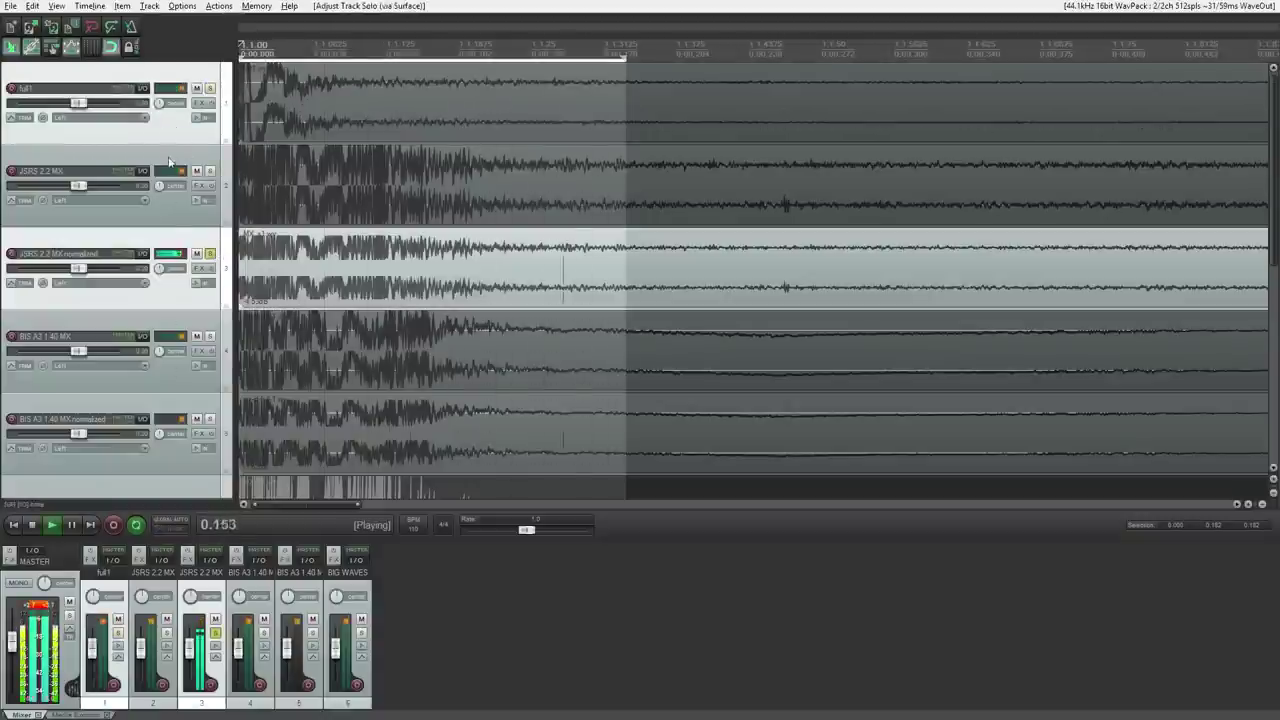
pyautogui.click(170, 140)
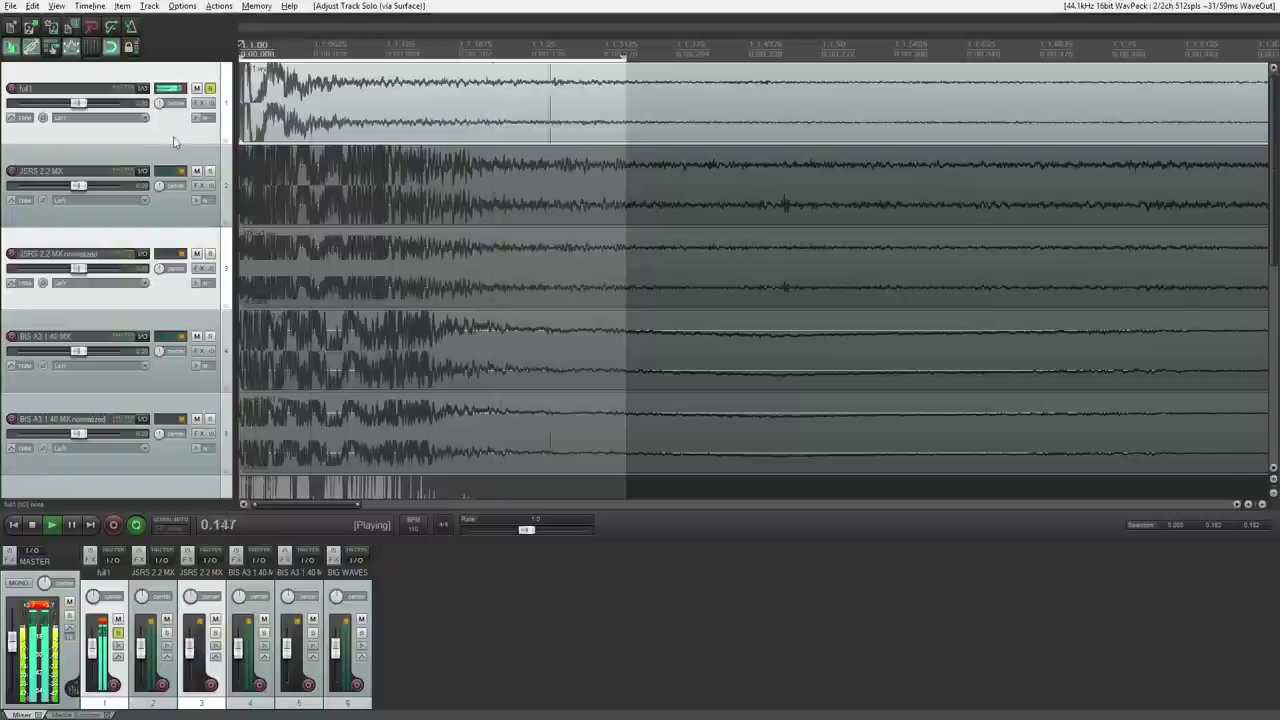
pyautogui.press('F6')
# - Stop playback, clear the solo on JSRS 2.2 MX normalized, and reset the master peak meter
pyautogui.press('space')
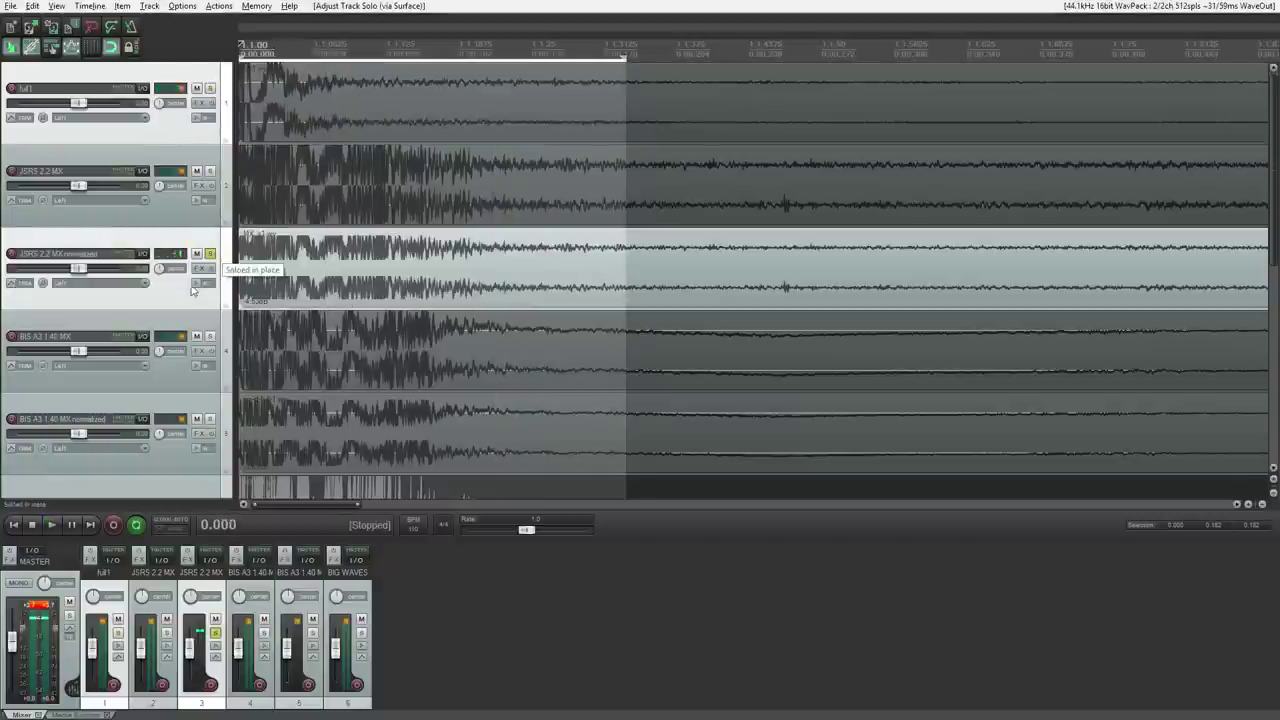
pyautogui.click(212, 257)
pyautogui.click(55, 605)
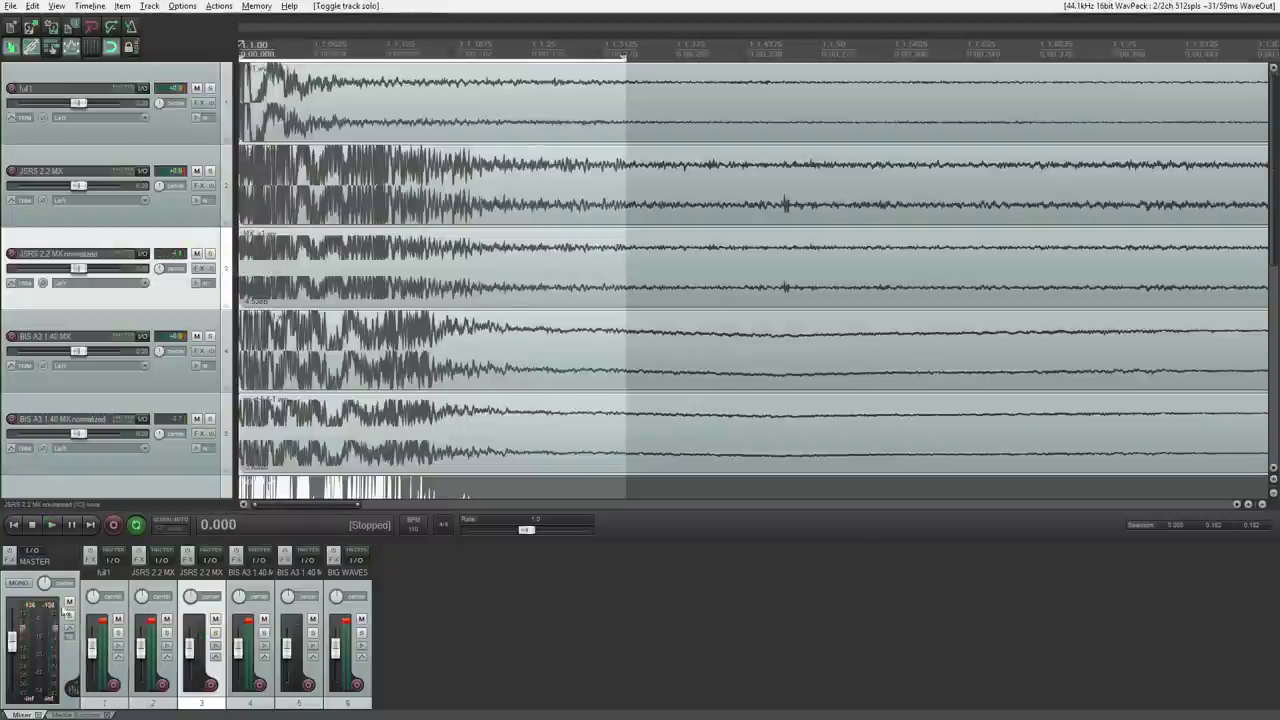
# - Solo BIS A3 1.40 MX and play the loop, with full1 added to the track selection
pyautogui.click(185, 389)
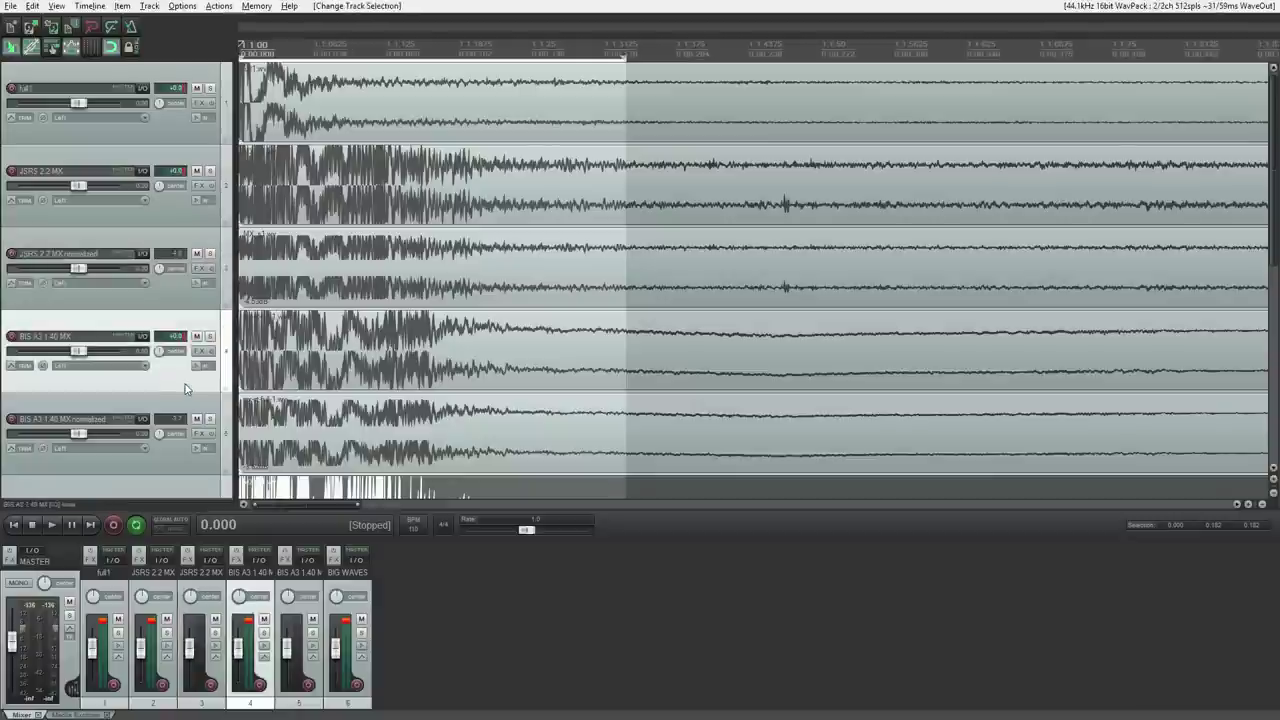
pyautogui.click(210, 337)
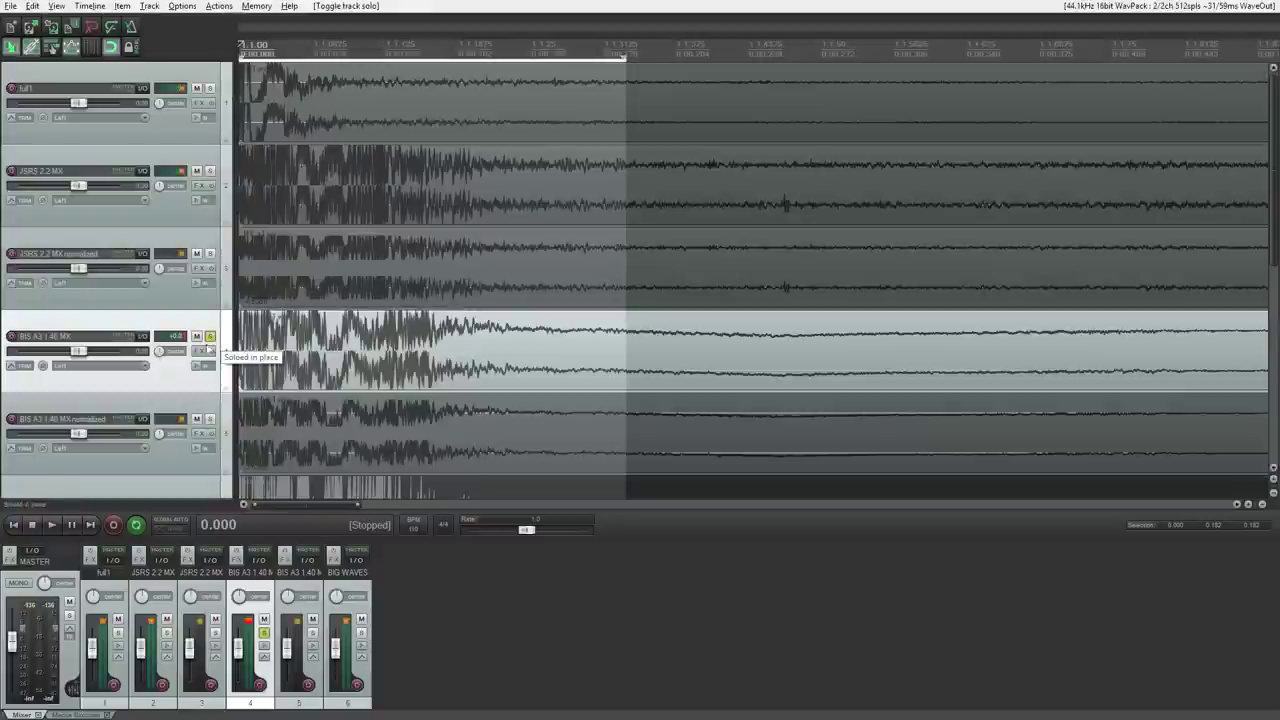
pyautogui.press('space')
pyautogui.keyDown('ctrl'); pyautogui.click(176, 134); pyautogui.keyUp('ctrl')
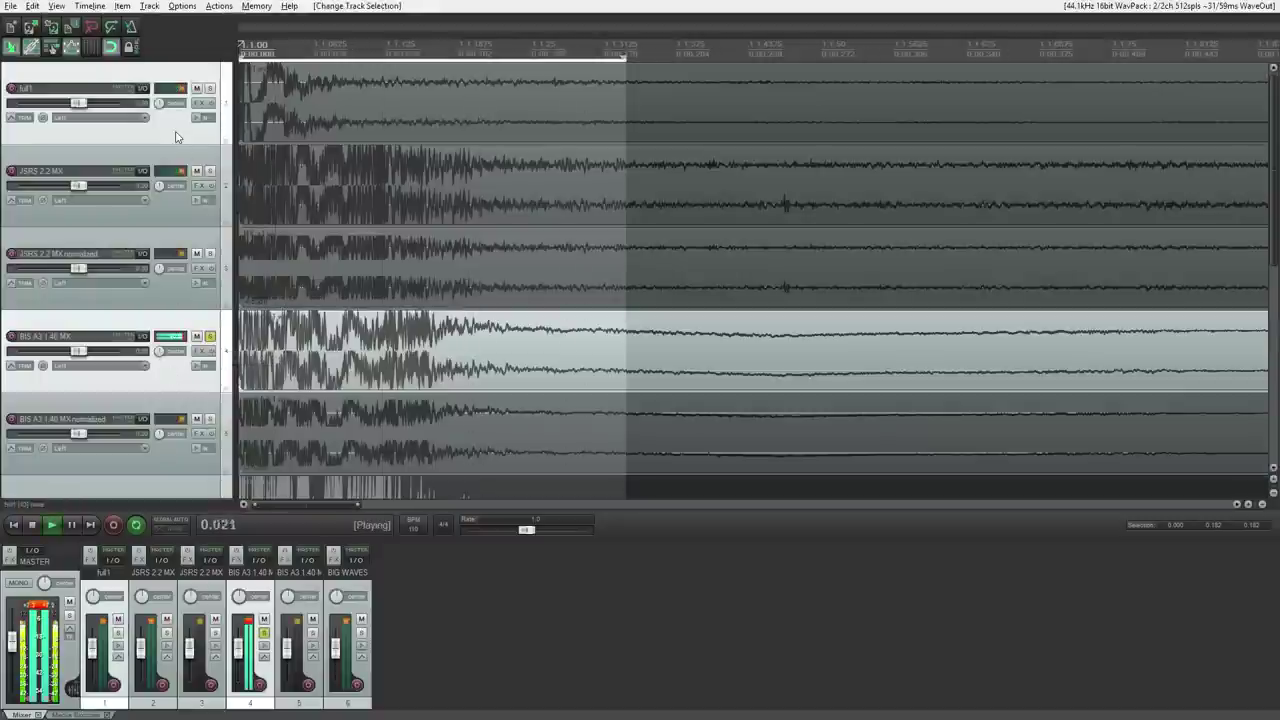
pyautogui.press('space')
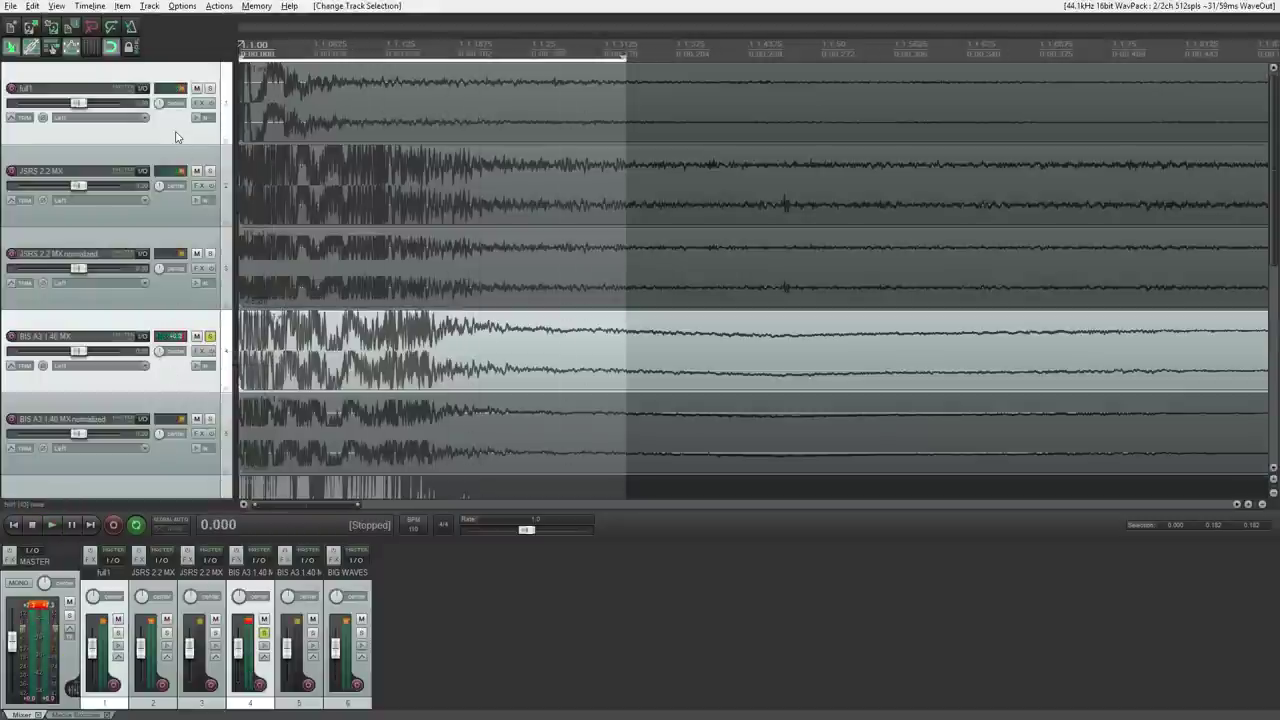
pyautogui.press('space')
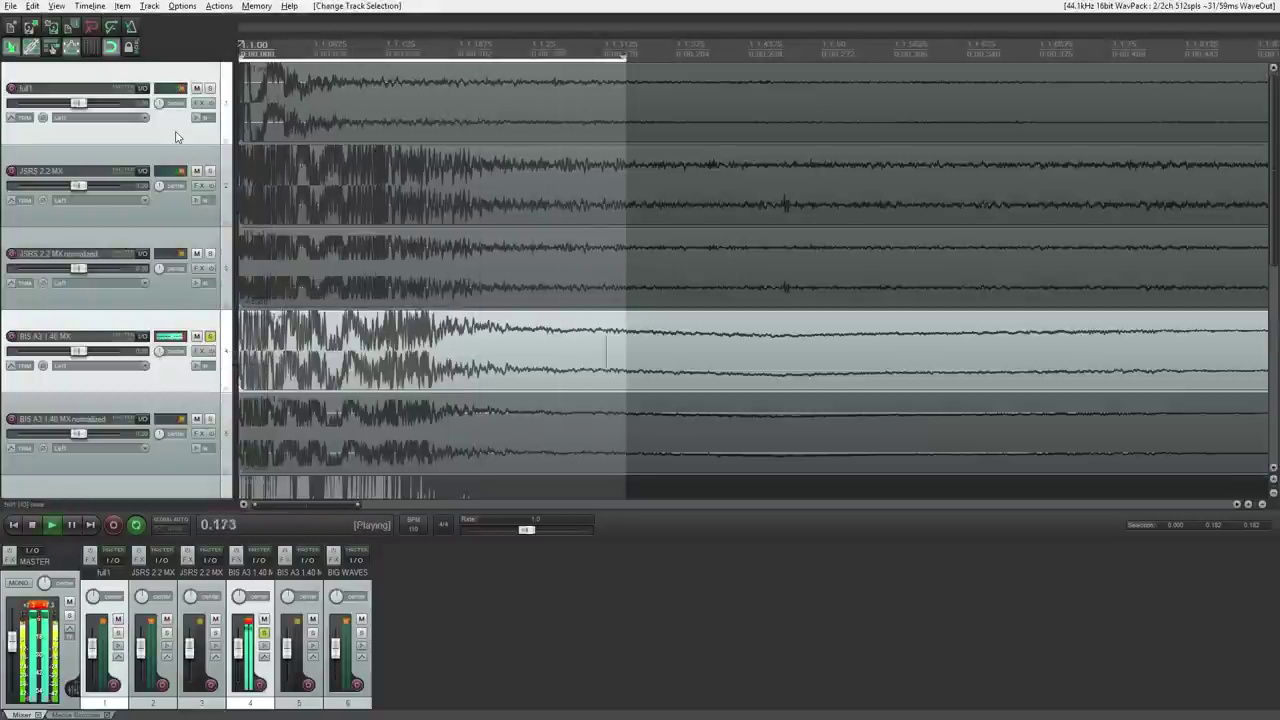
# - Alternate the solo between BIS A3 1.40 MX and full1 to compare them, then stop playback and clear the solo
pyautogui.press('F6')
pyautogui.press('F6')
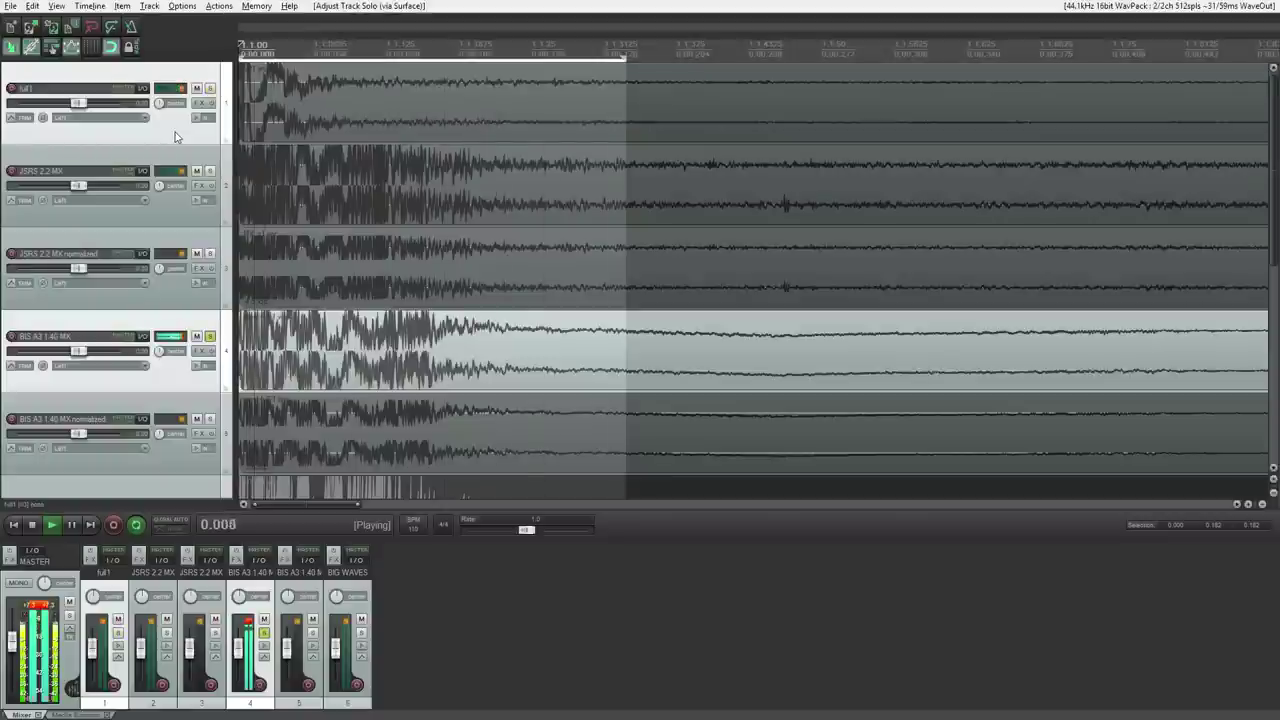
pyautogui.press('F6')
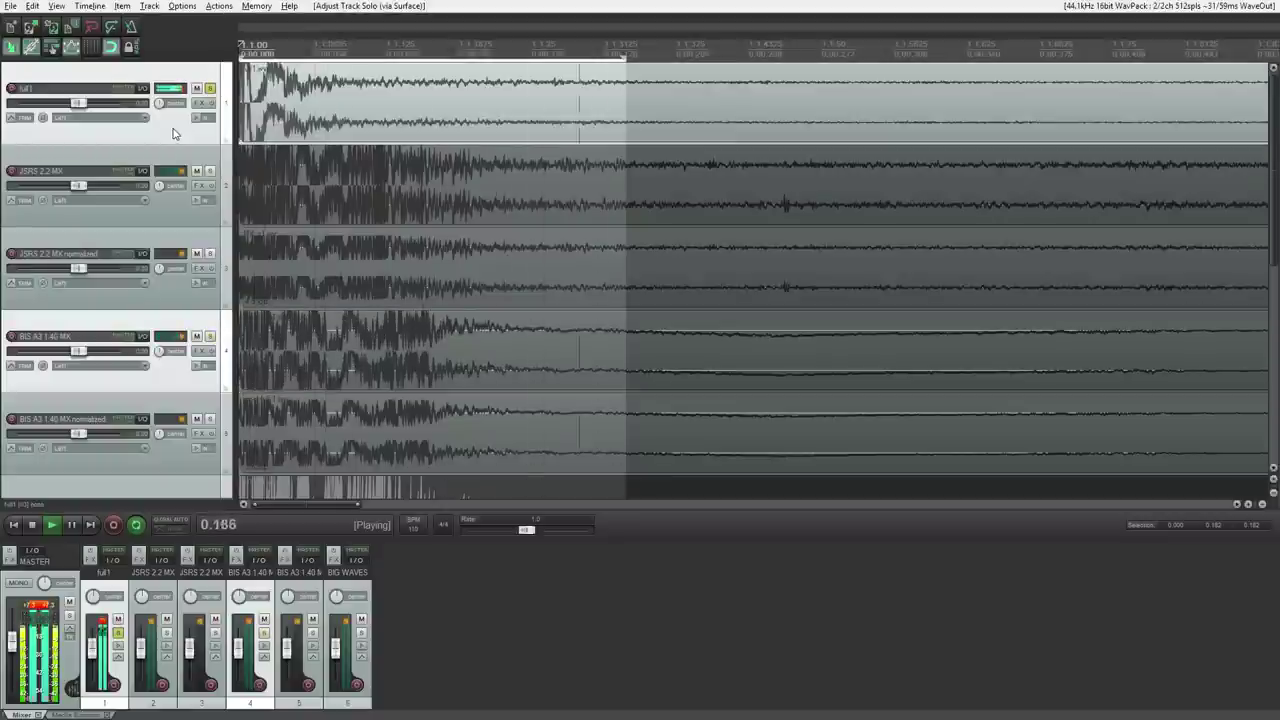
pyautogui.press('space')
pyautogui.click(209, 88)
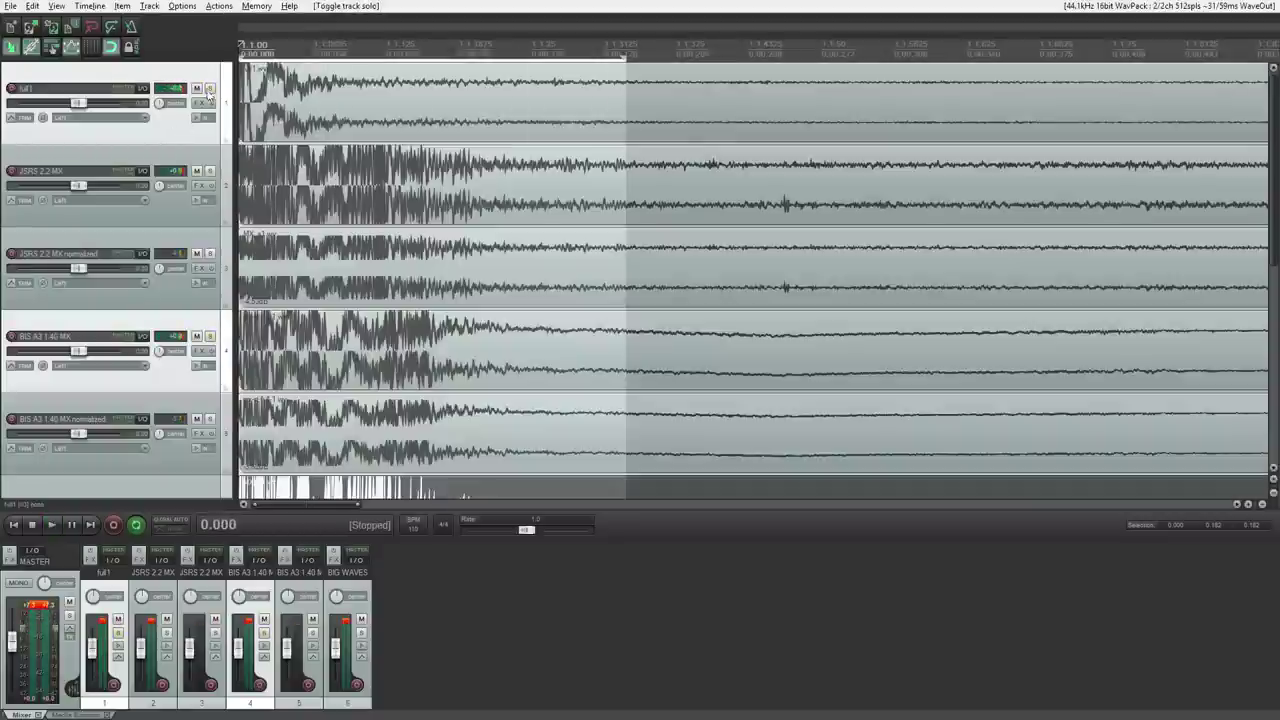
# - Move the full1 track directly above BIS A3 1.40 MX normalized and solo the two tracks
pyautogui.click(180, 454)
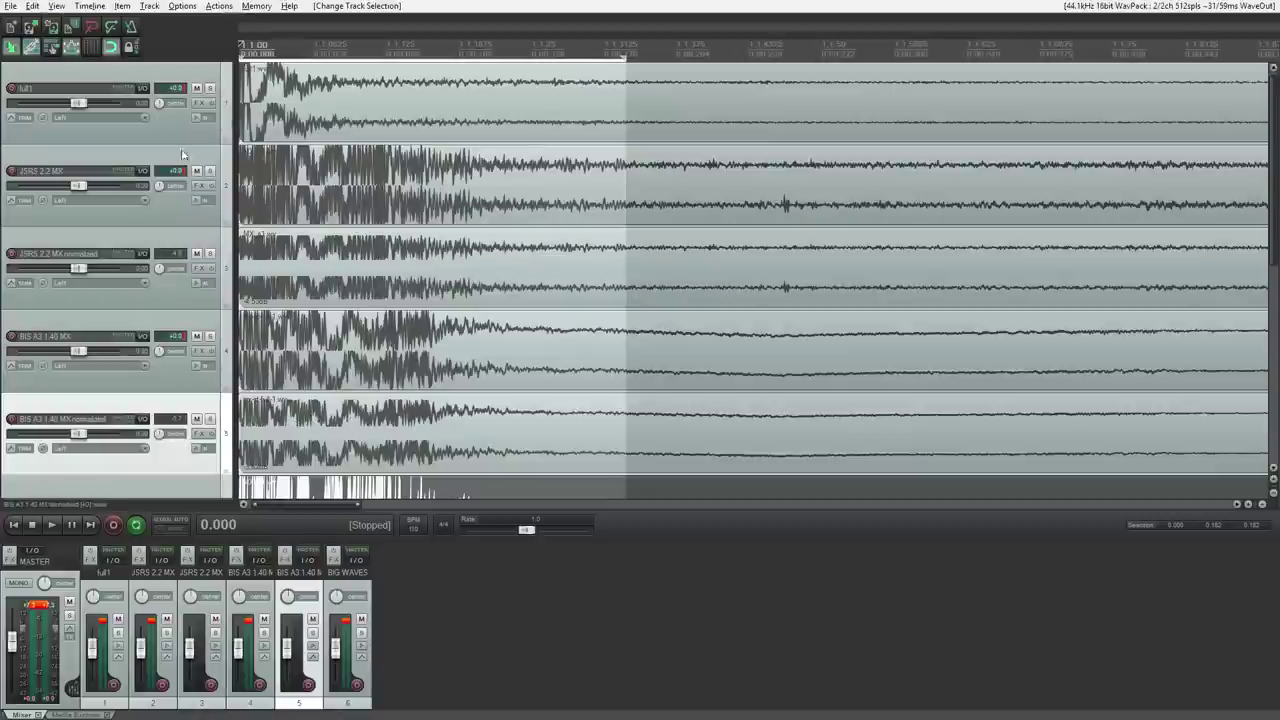
pyautogui.moveTo(172, 124); pyautogui.dragTo(220, 420)
pyautogui.click(210, 418)
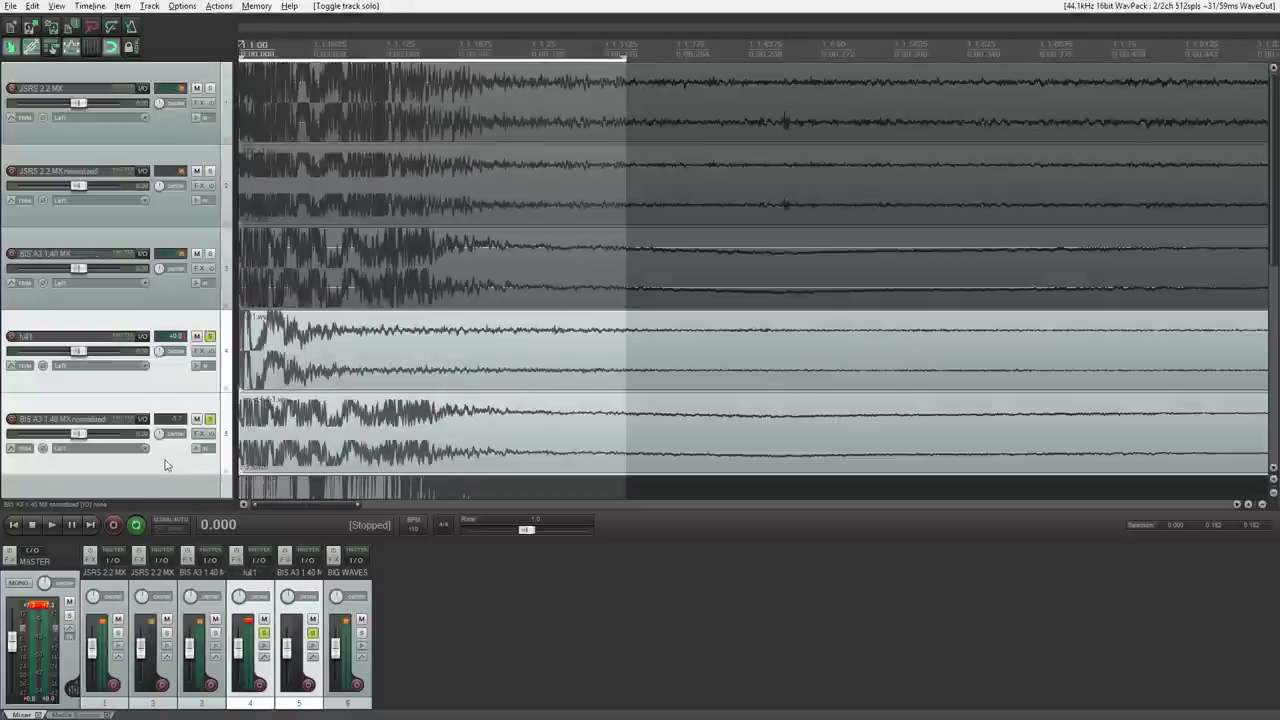
# - Play the loop with BIS A3 1.40 MX normalized soloed, alternate the solo with full1 to compare them, and stop playback
pyautogui.press('space')
pyautogui.click(182, 125)
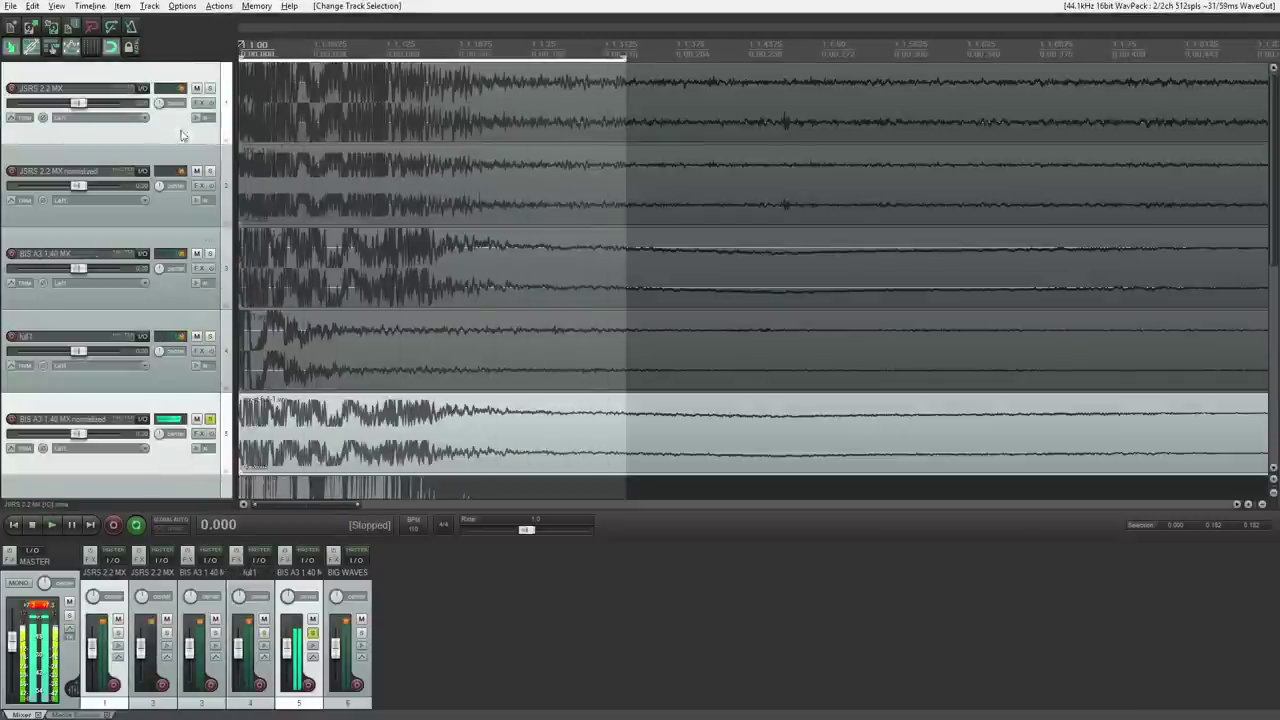
pyautogui.click(172, 374)
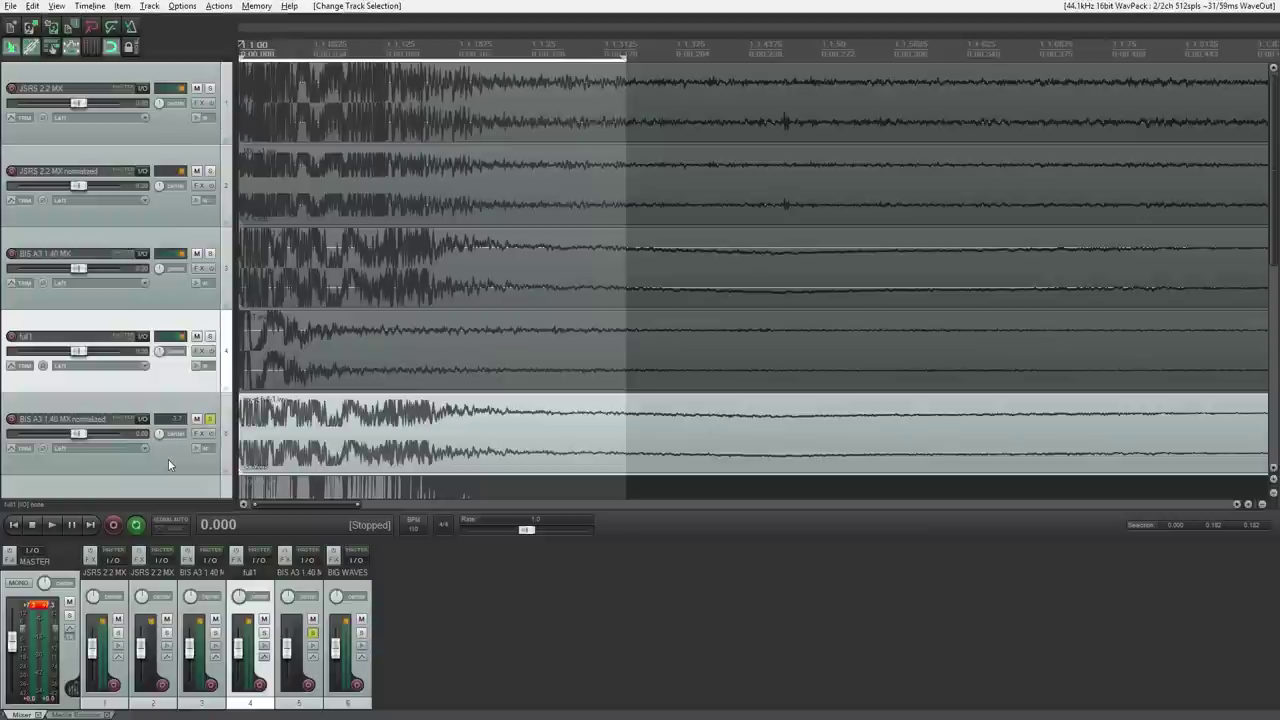
pyautogui.press('space')
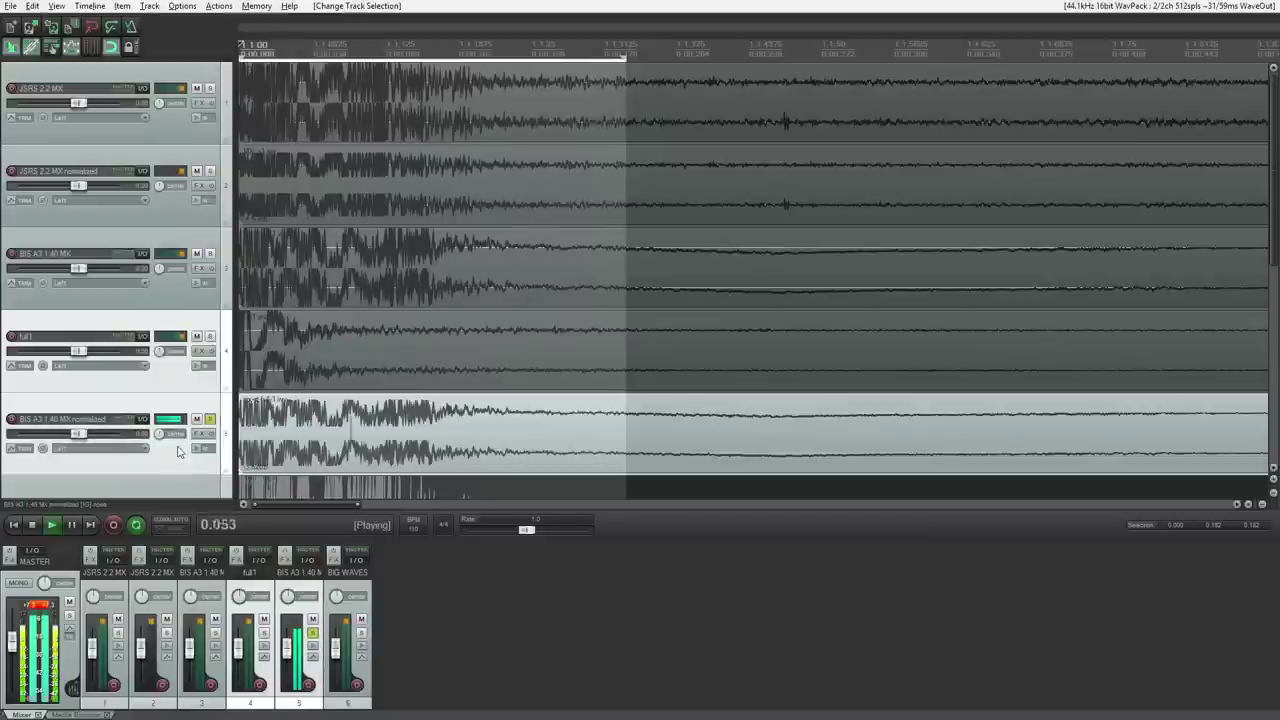
pyautogui.press('F6')
pyautogui.press('F6')
pyautogui.press('space')
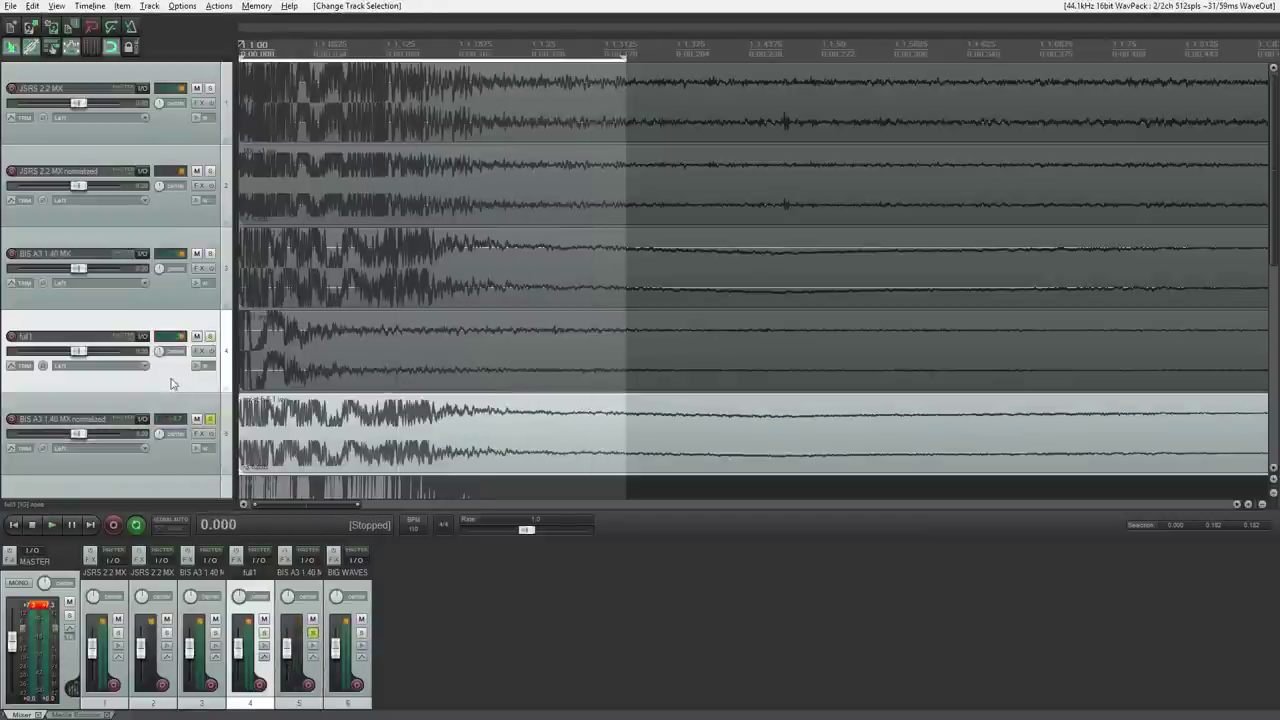
# - Return full1 to the first track position and compare BIS A3 1.40 MX with its normalized version by alternating solos in the playing loop
pyautogui.moveTo(172, 386); pyautogui.dragTo(174, 88)
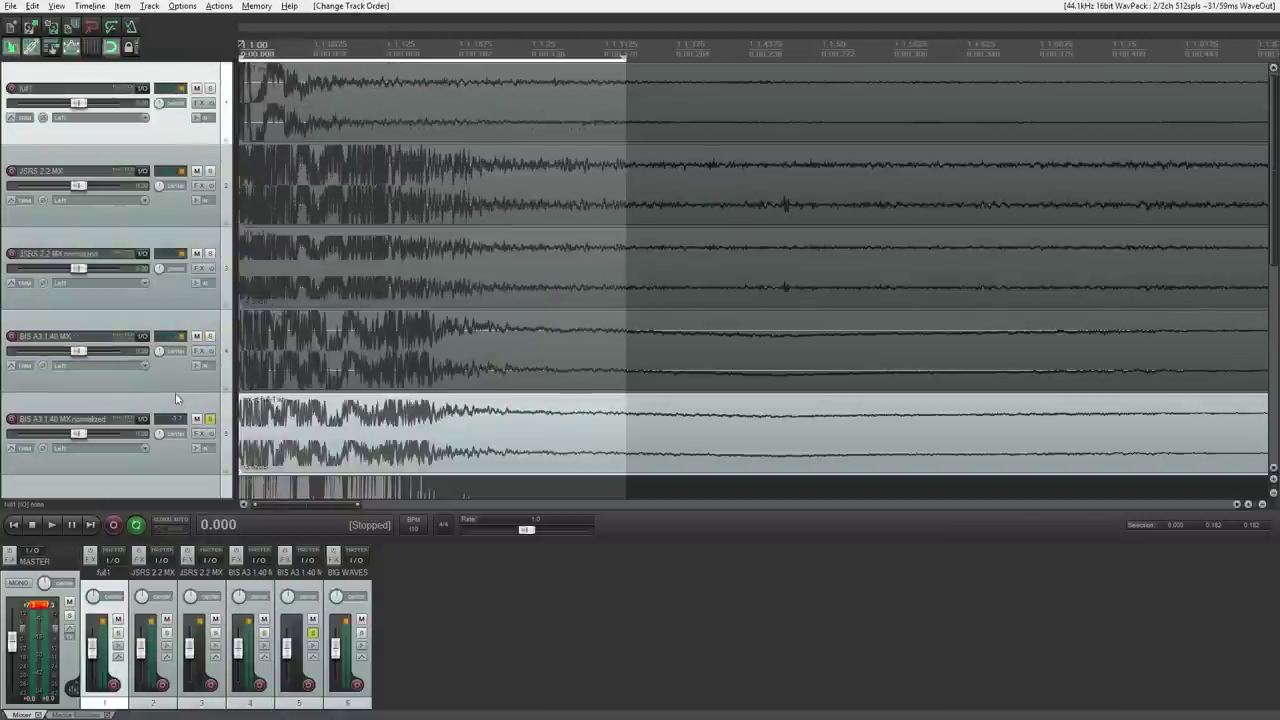
pyautogui.press('space')
pyautogui.click(172, 386)
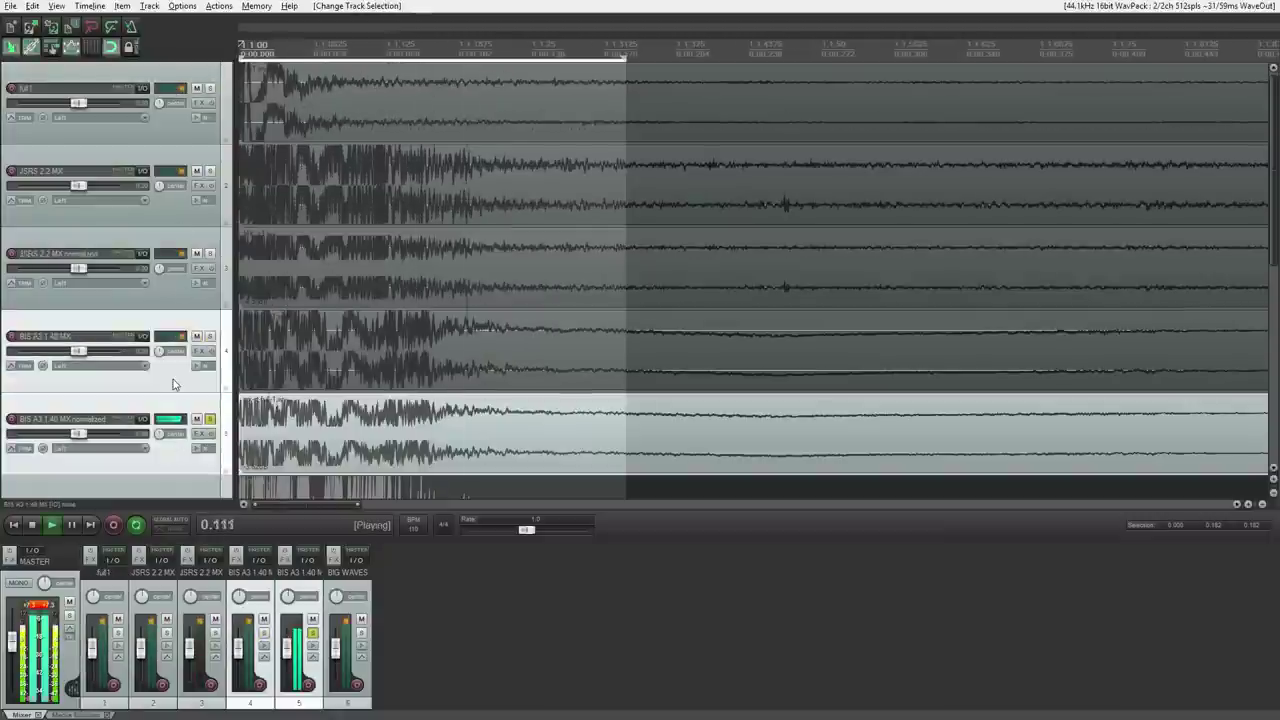
pyautogui.press('Down')
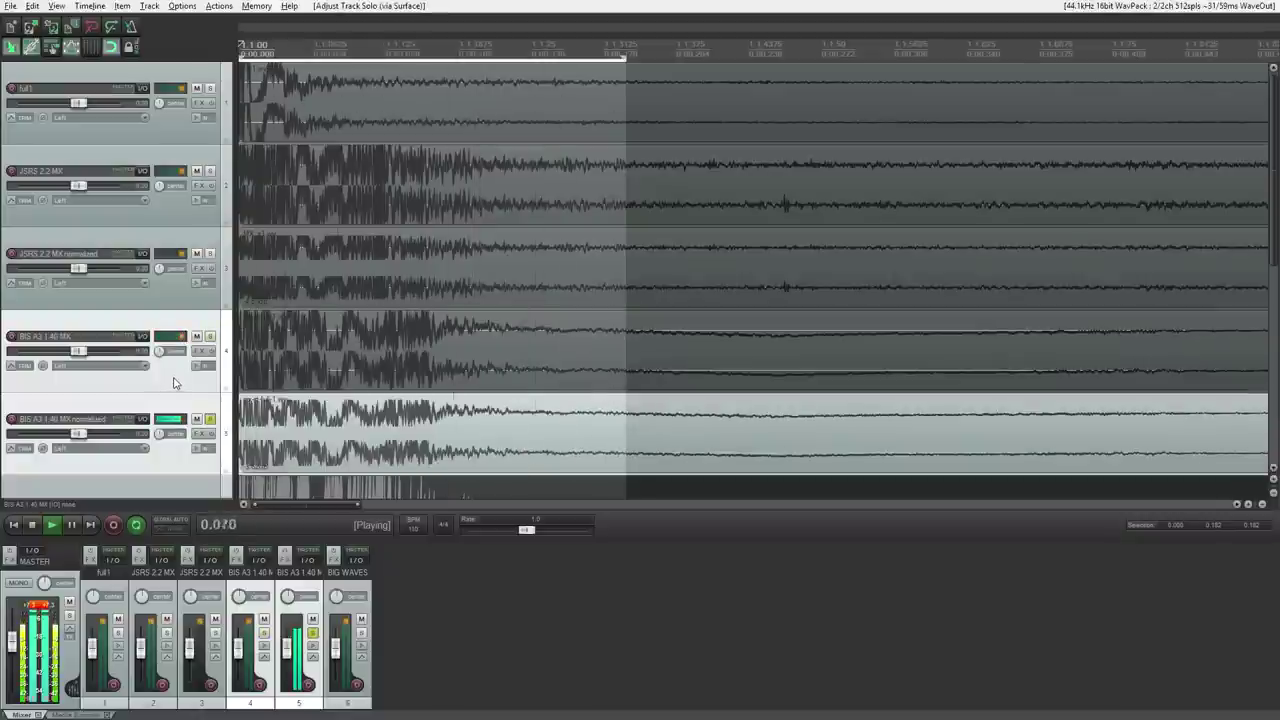
pyautogui.press('Up')
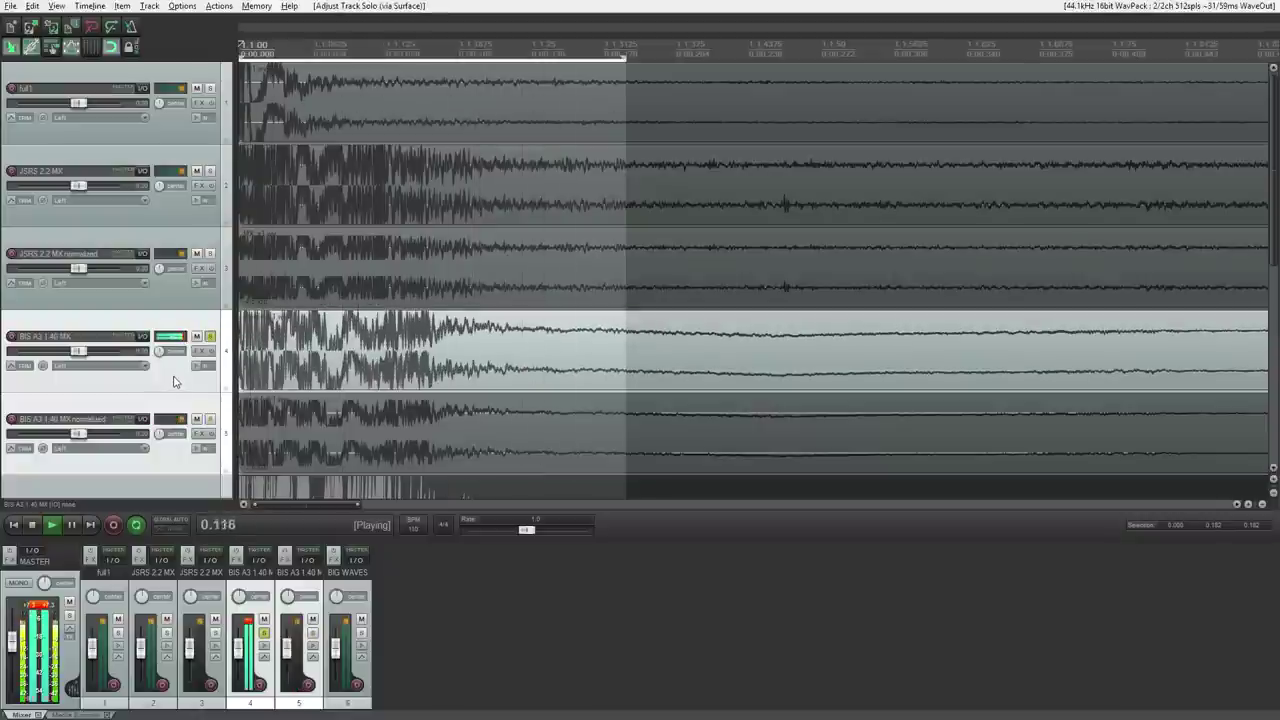
# - Stop playback, clear the solo on BIS A3 1.40 MX, and reset the master peak meter
pyautogui.press('space')
pyautogui.click(174, 382)
pyautogui.click(209, 336)
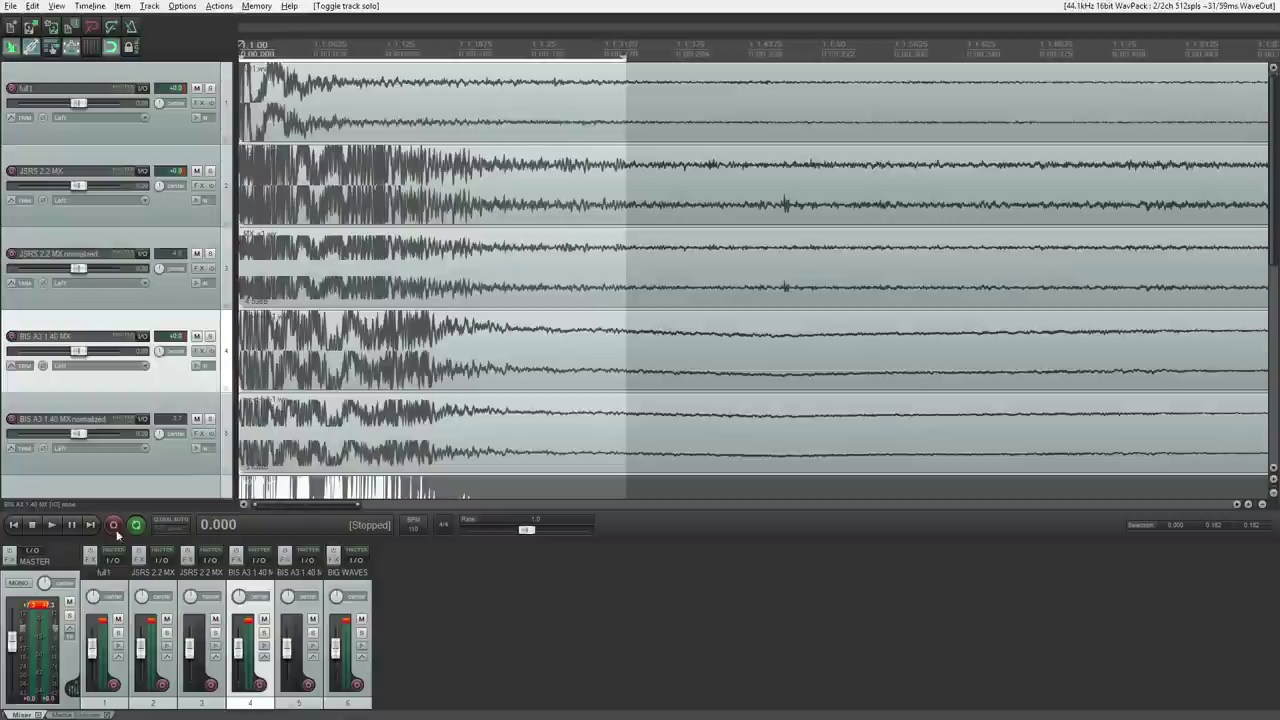
pyautogui.click(44, 607)
# - Examine the opening transients and clipped peaks in the full1, JSRS and BIS waveforms at closer magnification
pyautogui.click(166, 459)
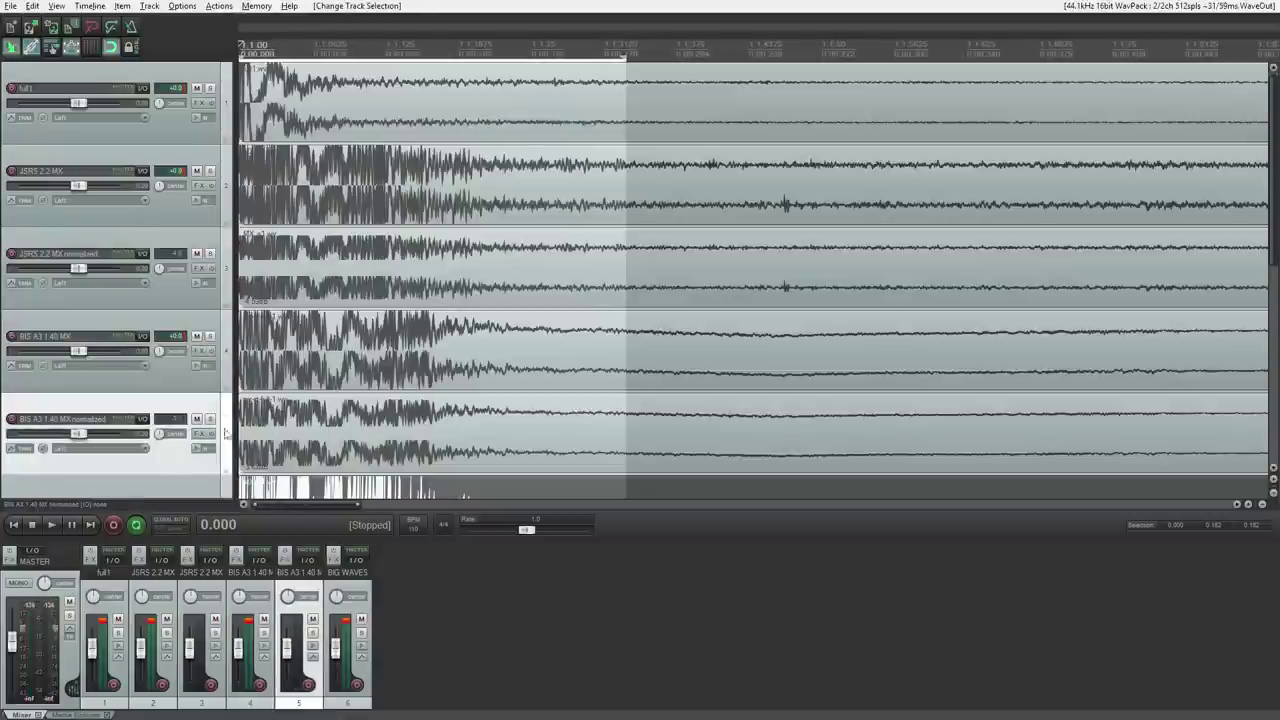
pyautogui.scroll(2, 358, 312)
pyautogui.scroll(2, 390, 305)
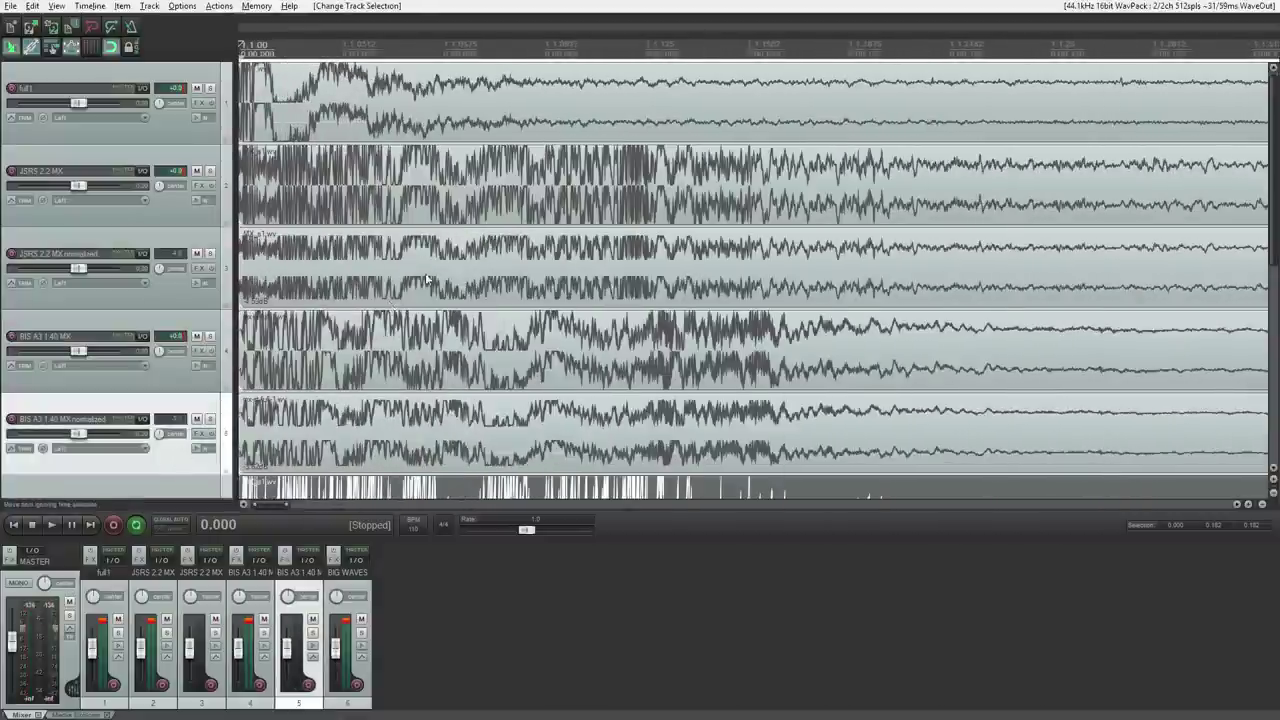
pyautogui.scroll(-2, 427, 280)
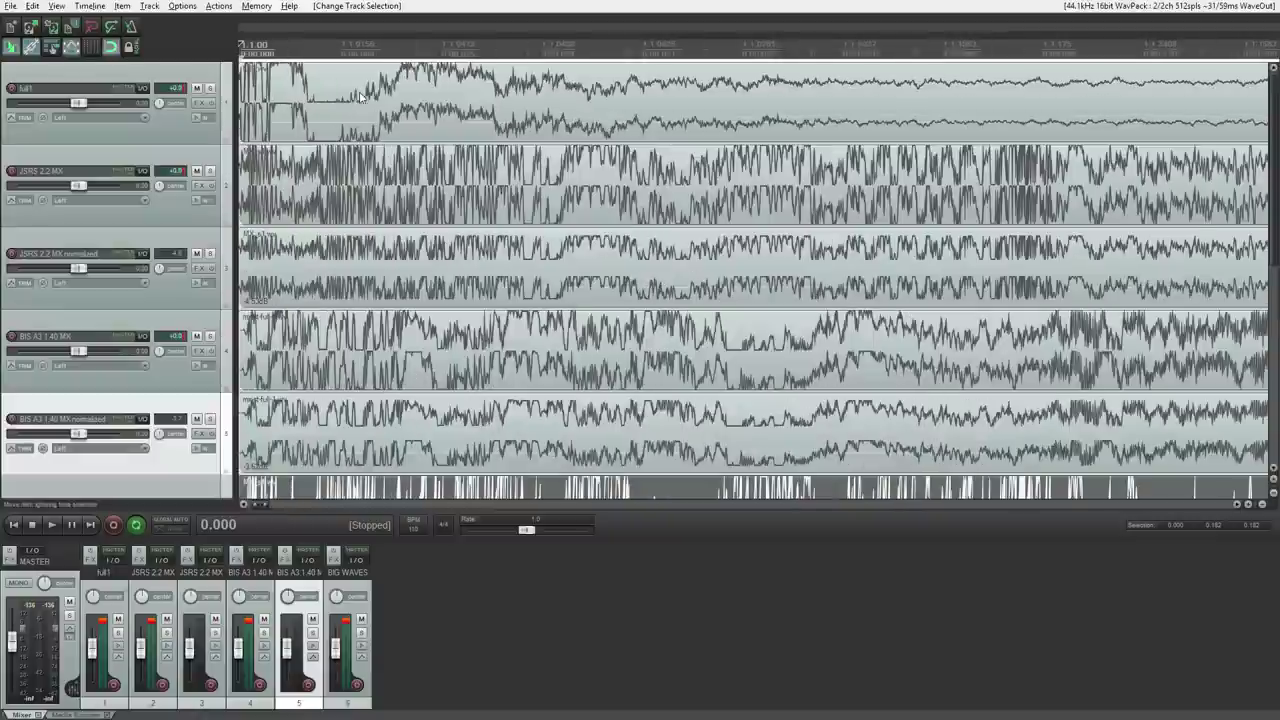
pyautogui.scroll(3, 362, 98)
pyautogui.scroll(2, 368, 110)
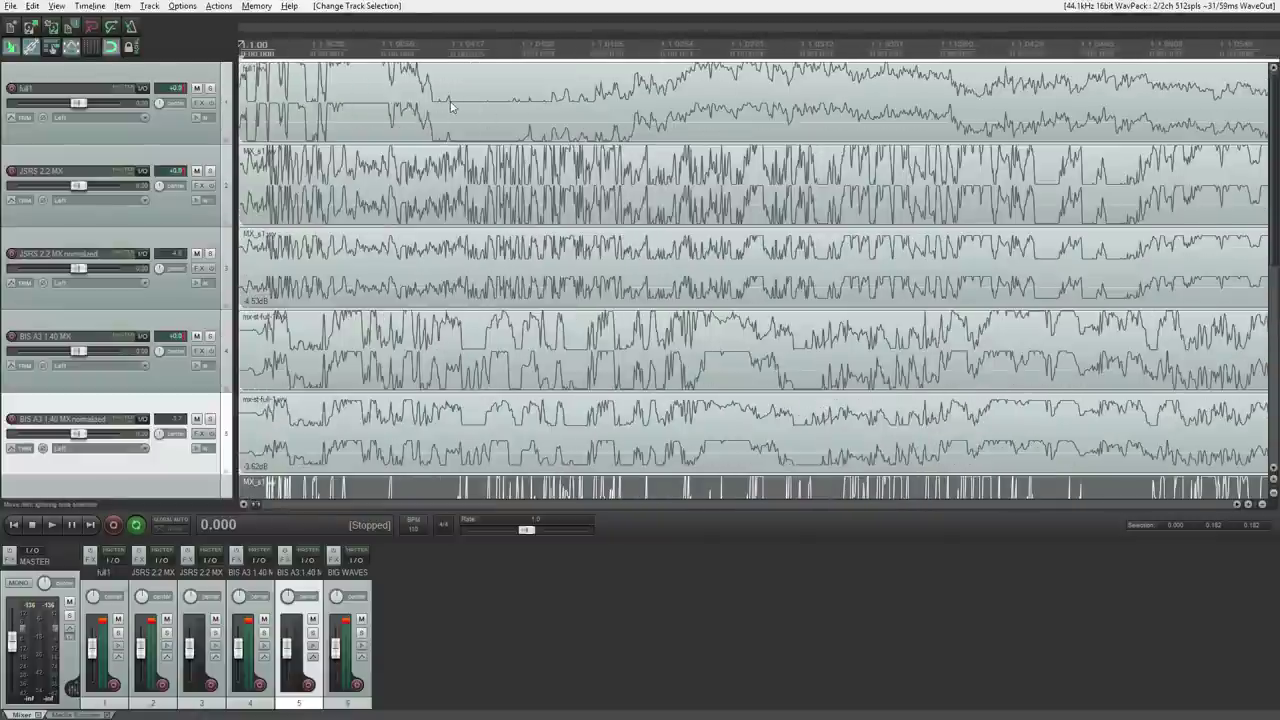
pyautogui.scroll(-2, 452, 107)
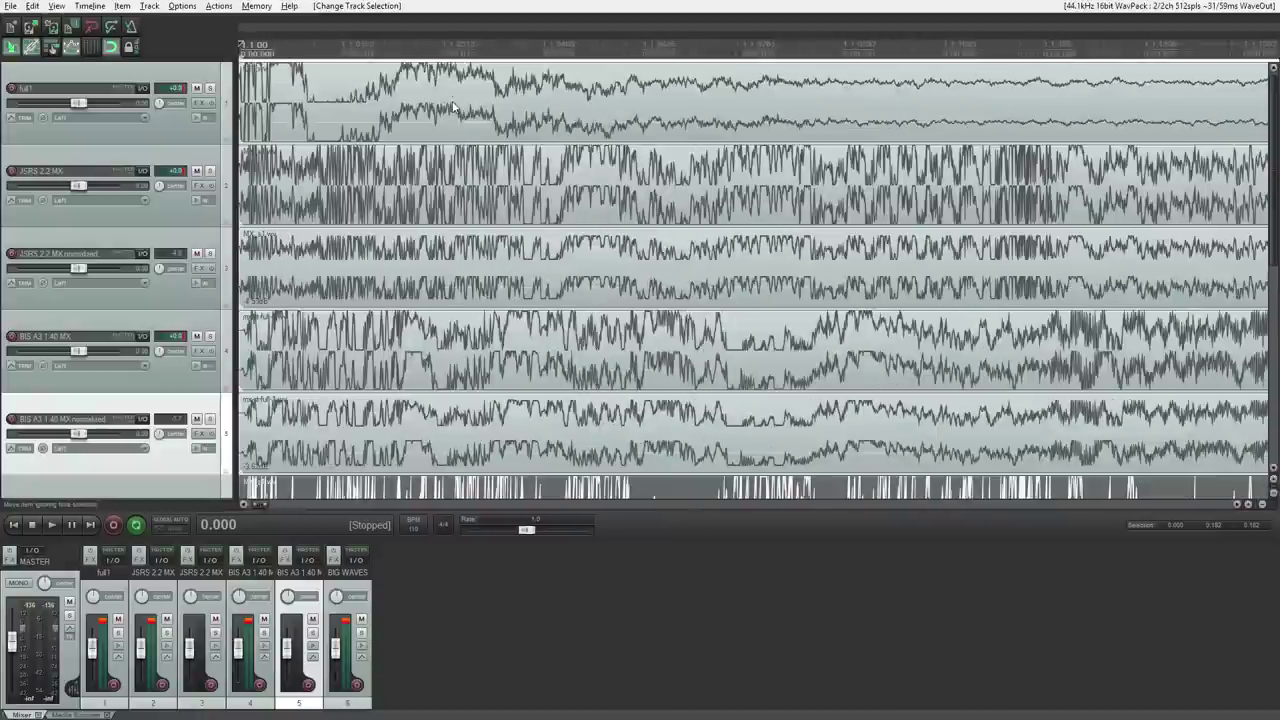
pyautogui.scroll(-2, 354, 110)
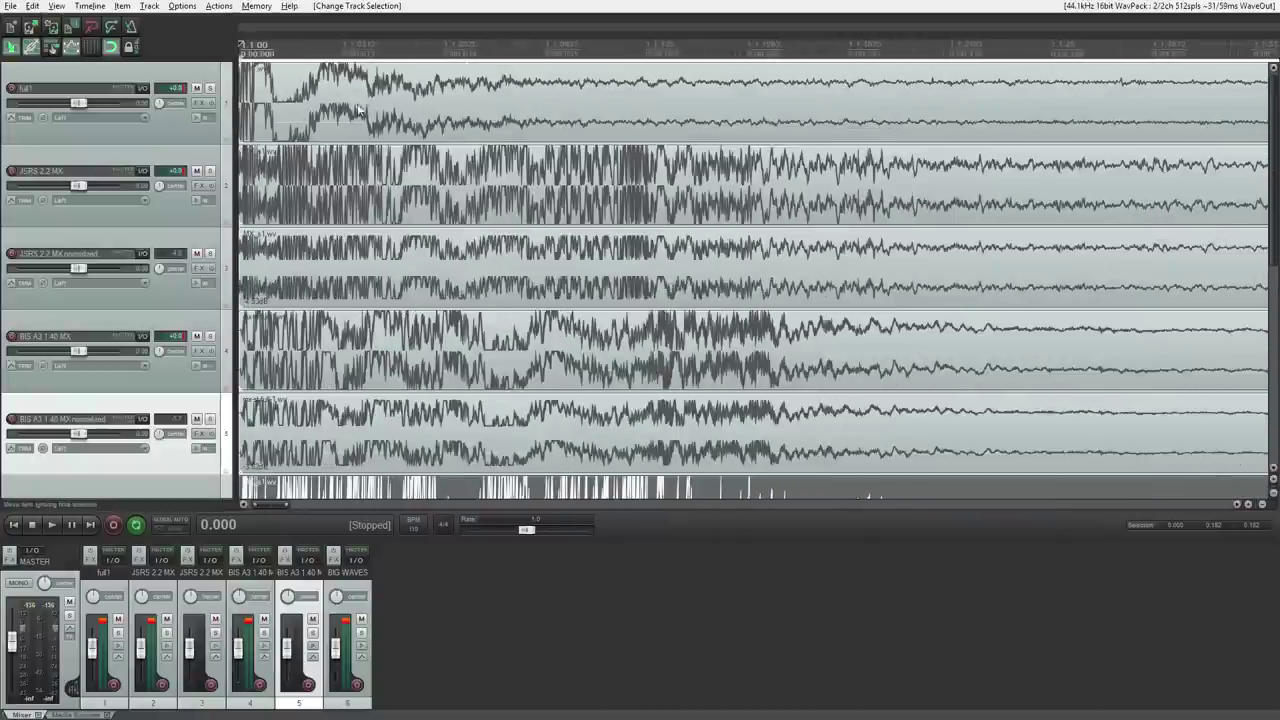
pyautogui.scroll(-2, 287, 107)
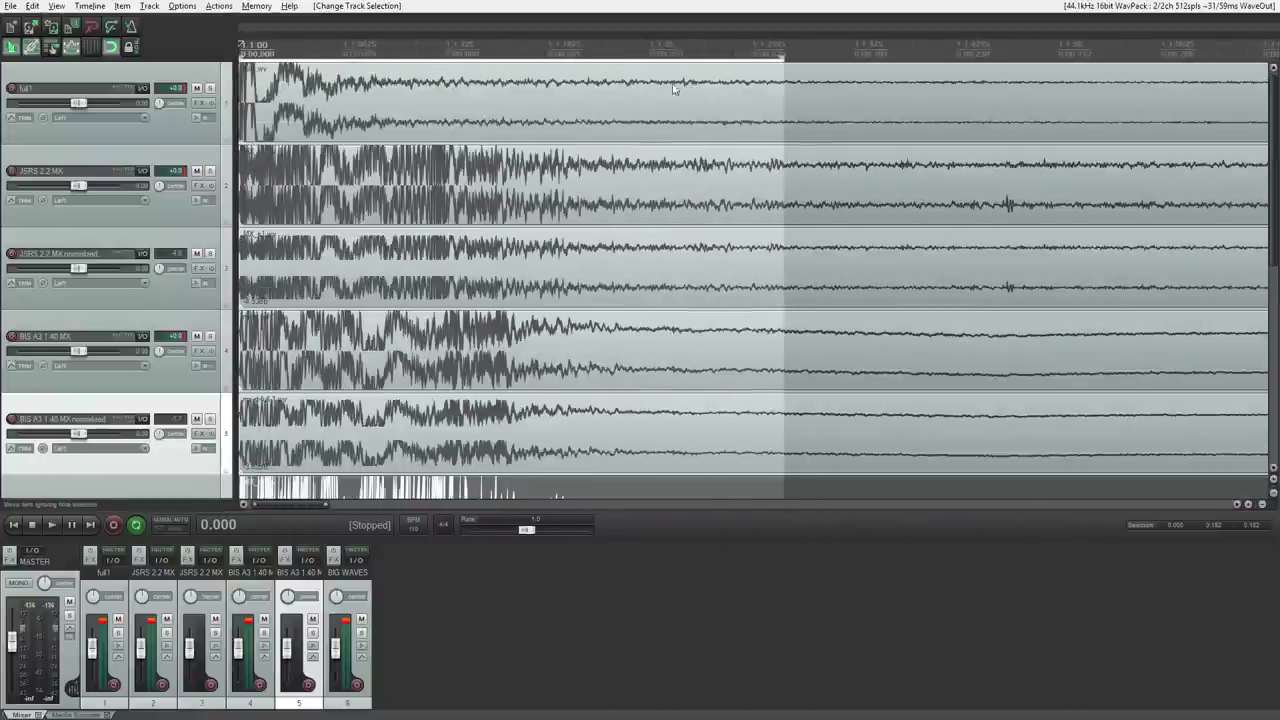
# - Shorten the loop selection to the first 0.032 seconds of the tracks and play it with full1 soloed
pyautogui.scroll(2, 332, 88)
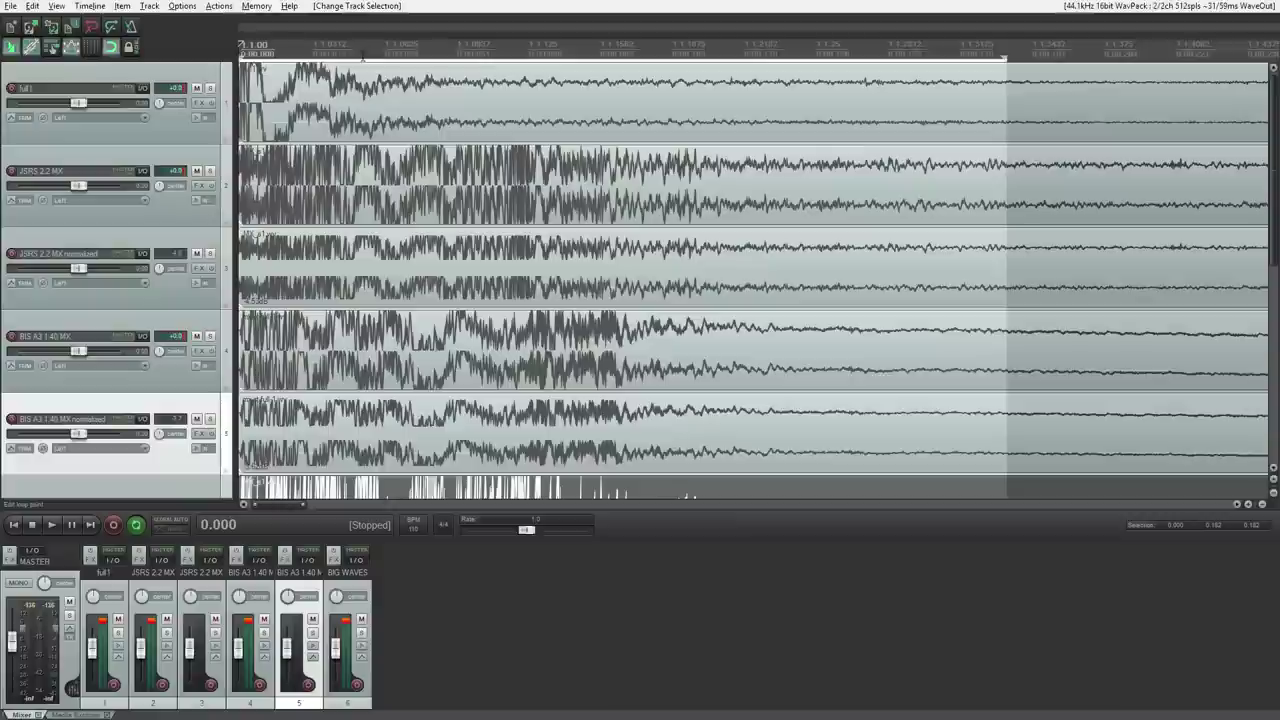
pyautogui.moveTo(374, 57); pyautogui.dragTo(240, 57)
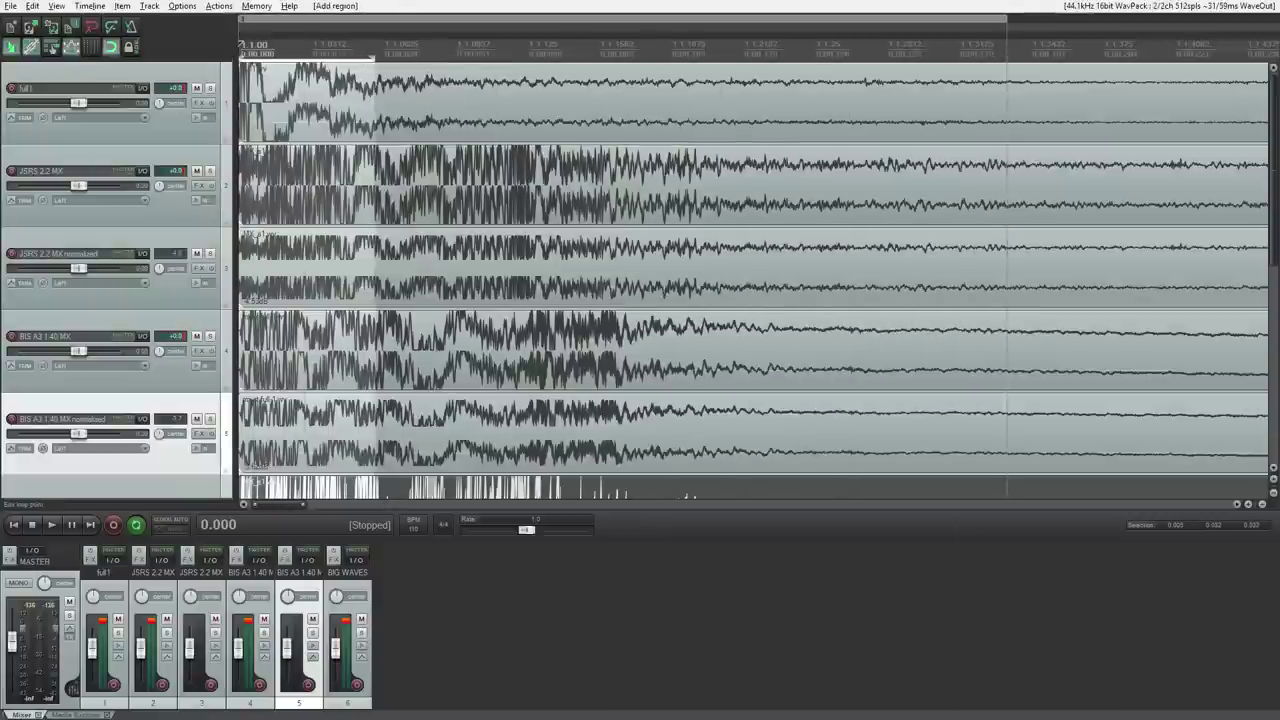
pyautogui.click(330, 115)
pyautogui.press('space')
pyautogui.click(210, 88)
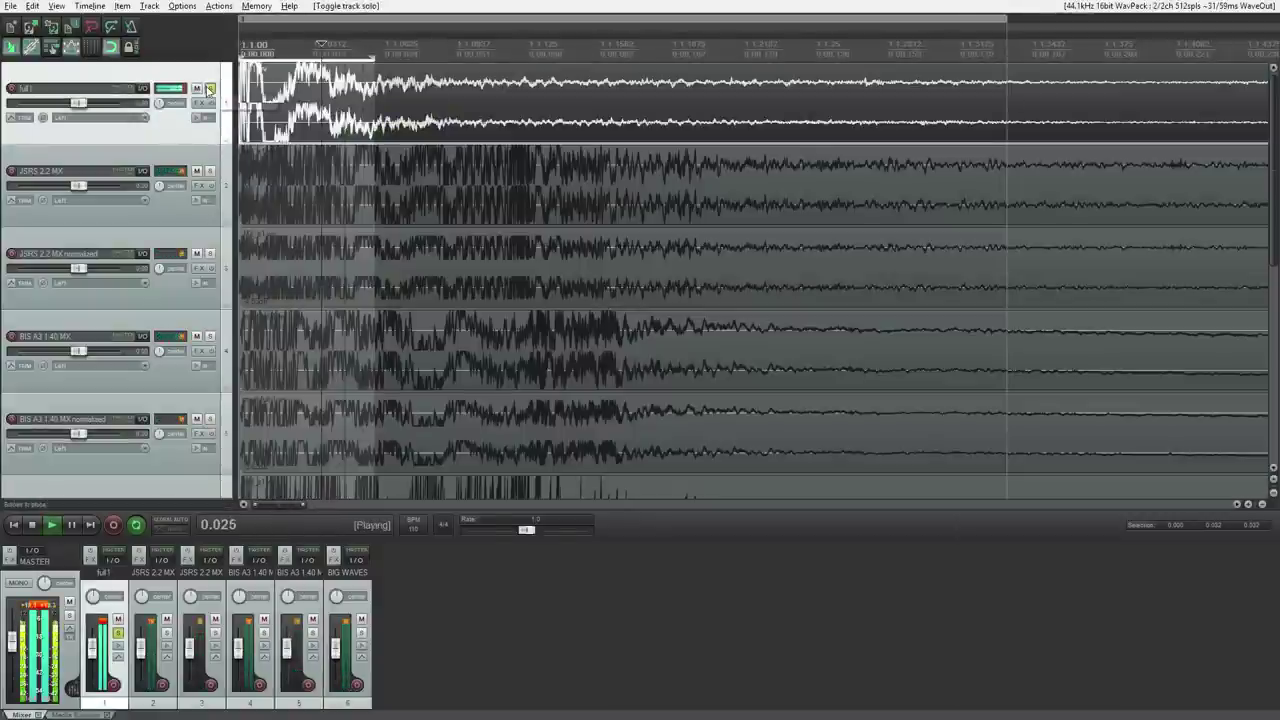
# - Stop playback, clear the solo on full1, and extend the loop selection to the first 0.182 seconds
pyautogui.press('space')
pyautogui.click(210, 88)
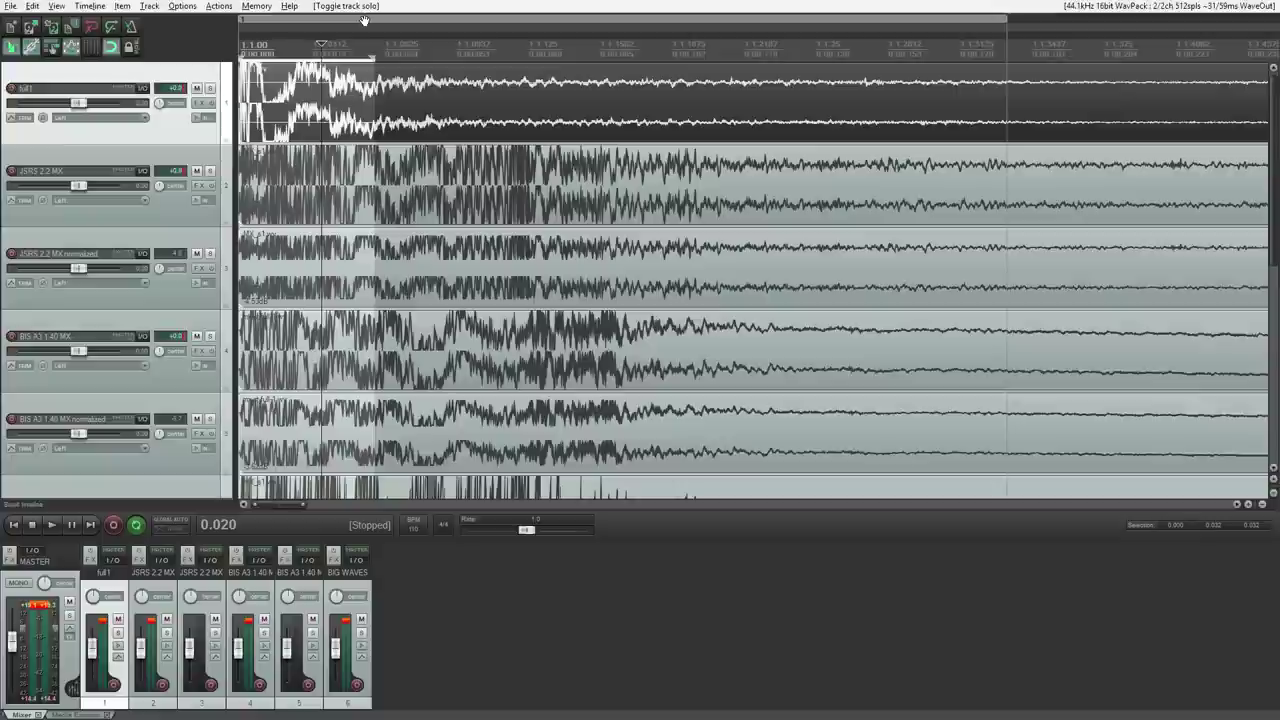
pyautogui.doubleClick(364, 18)
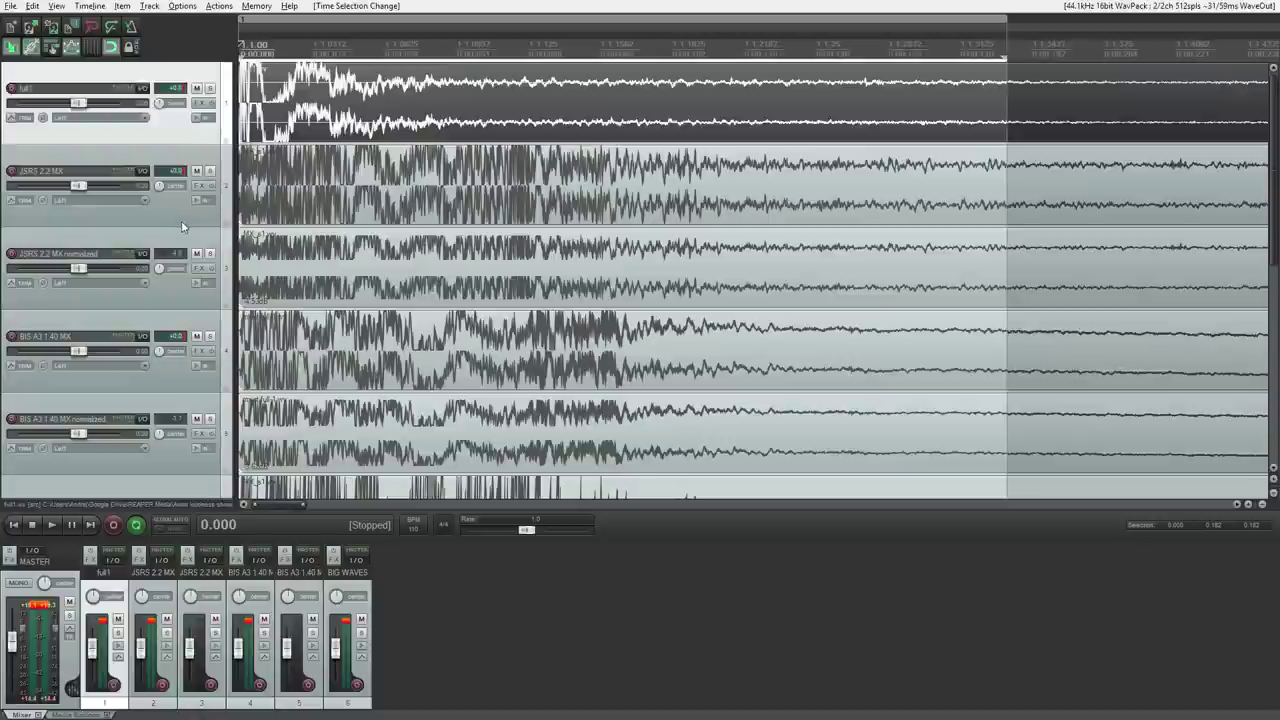
# - Select the JSRS 2.2 MX item and examine the clipped peaks in its opening transient at closer magnification
pyautogui.click(346, 194)
pyautogui.scroll(1, 466, 240)
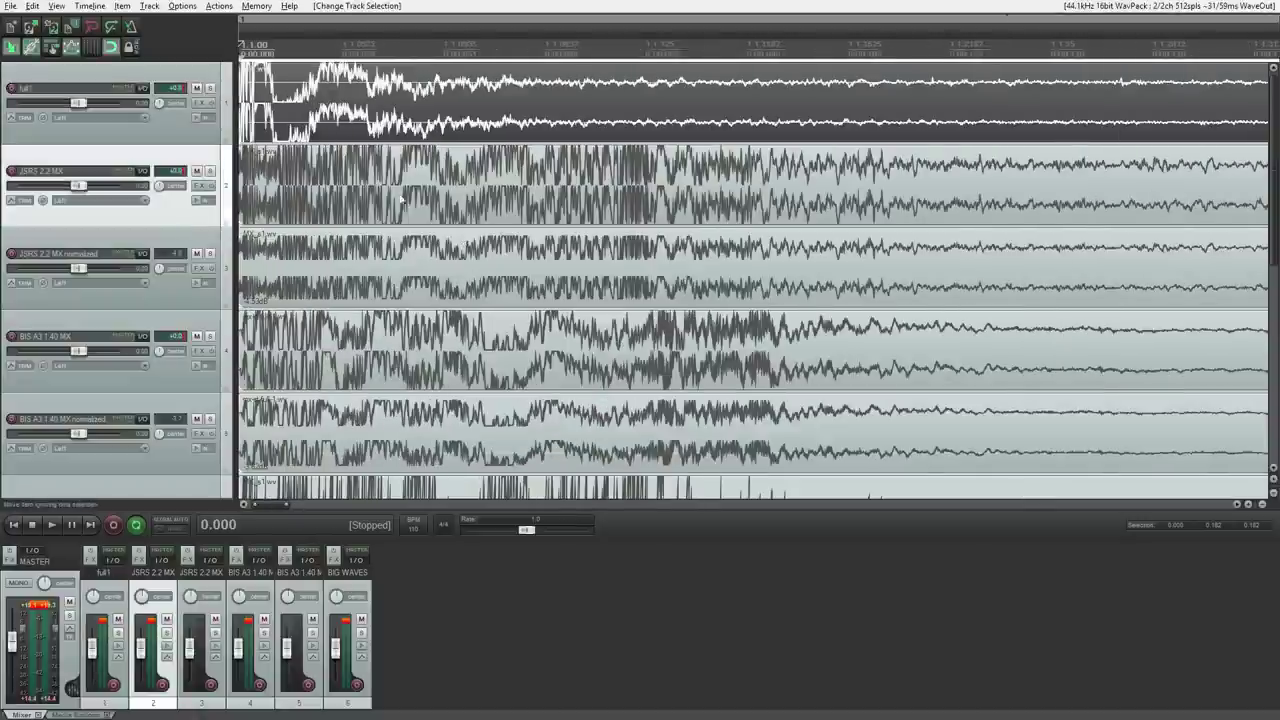
pyautogui.moveTo(248, 150); pyautogui.dragTo(746, 204)
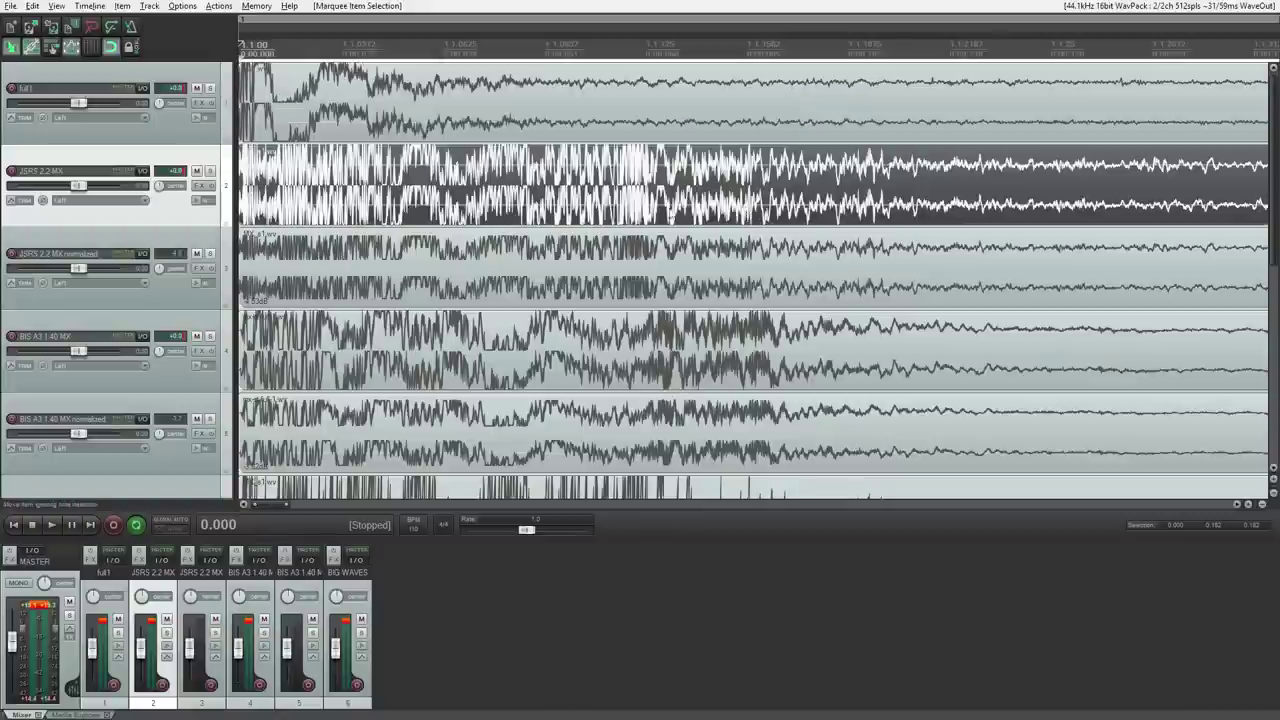
pyautogui.click(594, 197)
pyautogui.scroll(5, 595, 196)
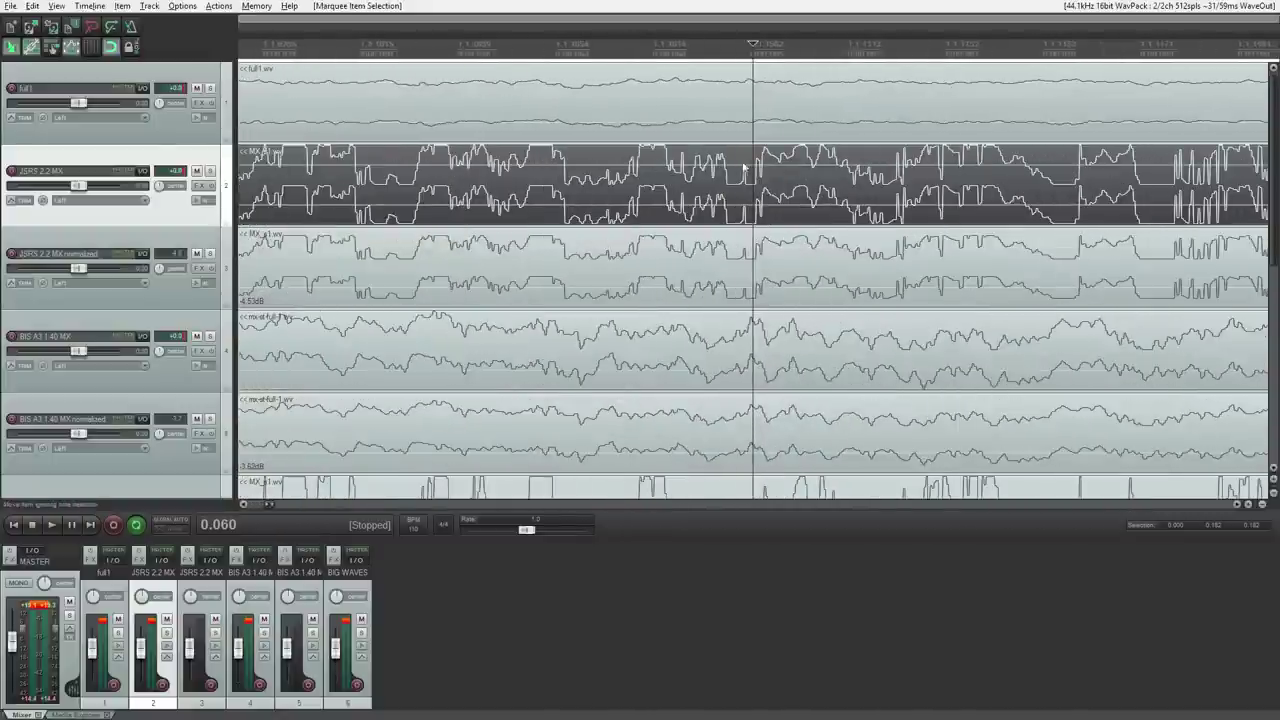
pyautogui.scroll(-8, 898, 180)
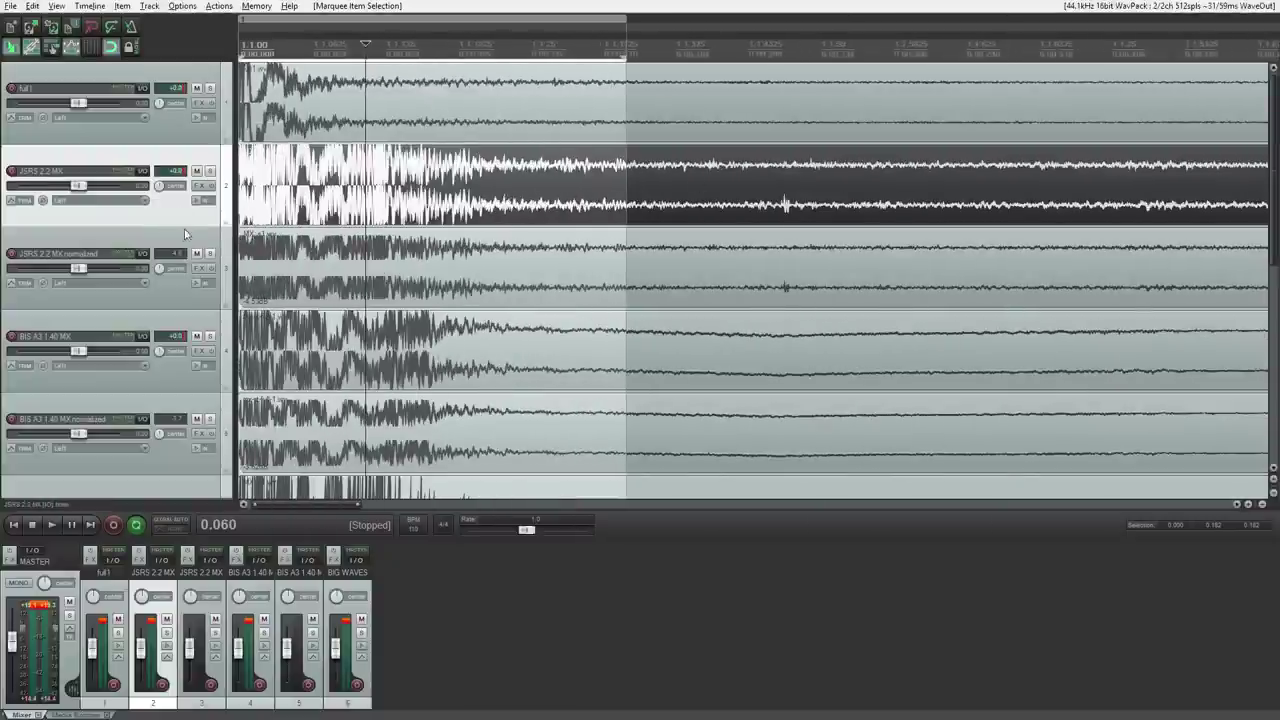
# - Solo full1, shorten the loop selection to the first 0.090 seconds, and listen to it briefly
pyautogui.click(184, 128)
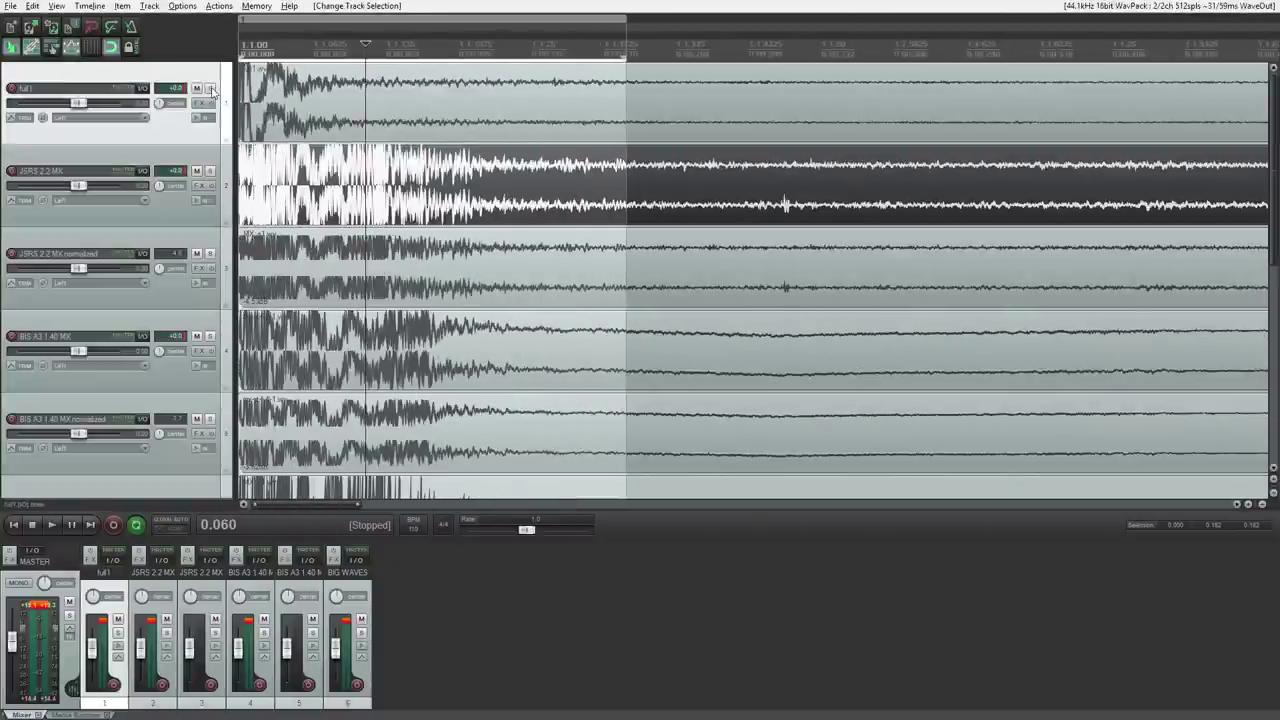
pyautogui.click(210, 88)
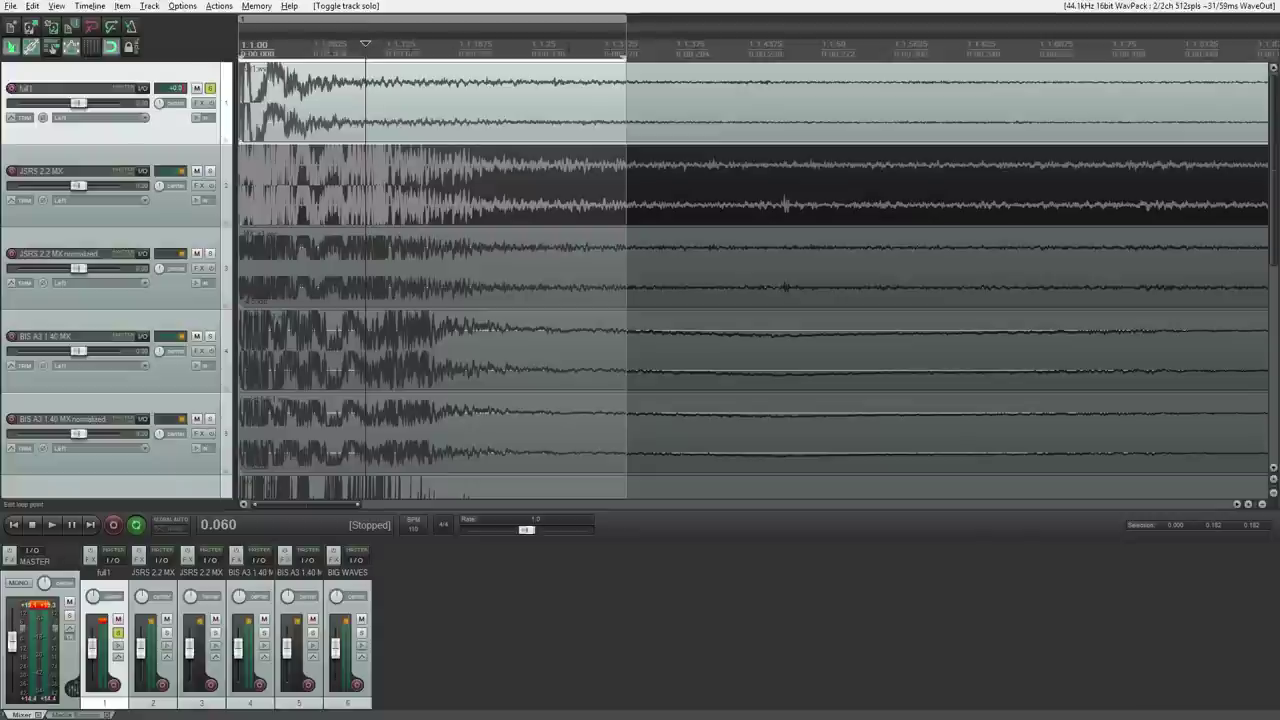
pyautogui.moveTo(628, 56); pyautogui.dragTo(430, 56)
pyautogui.press('space')
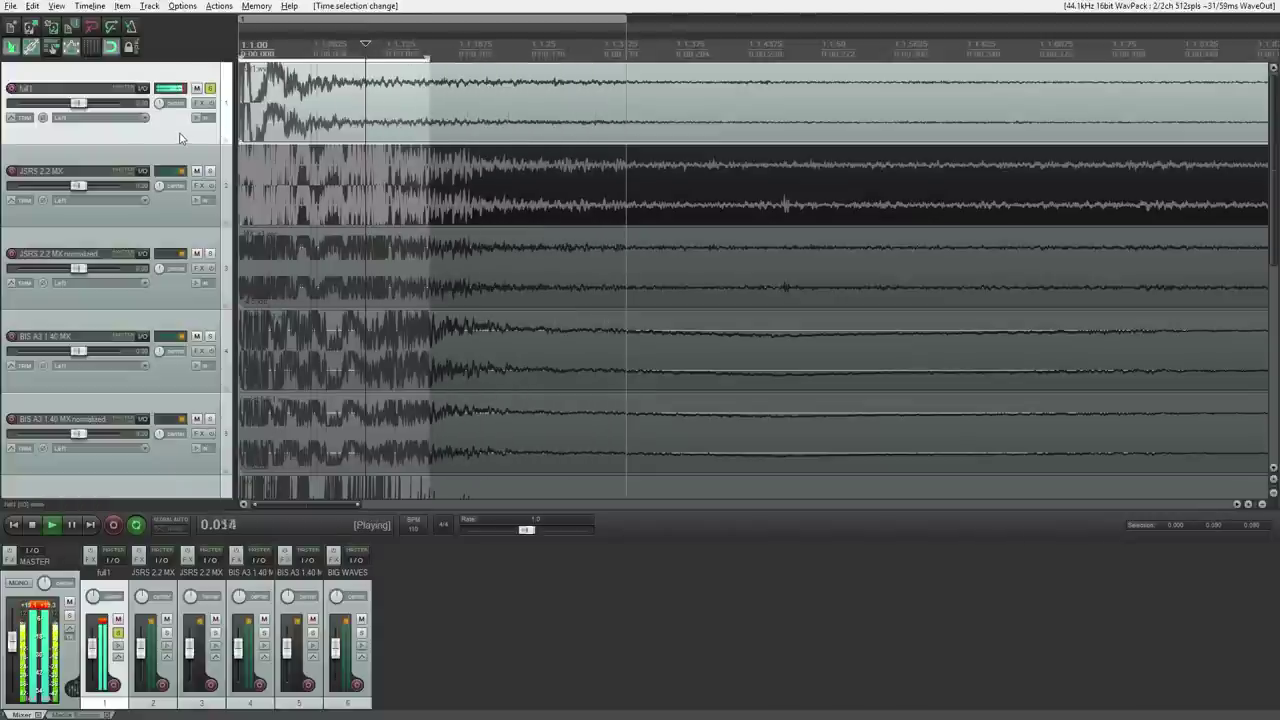
pyautogui.press('space')
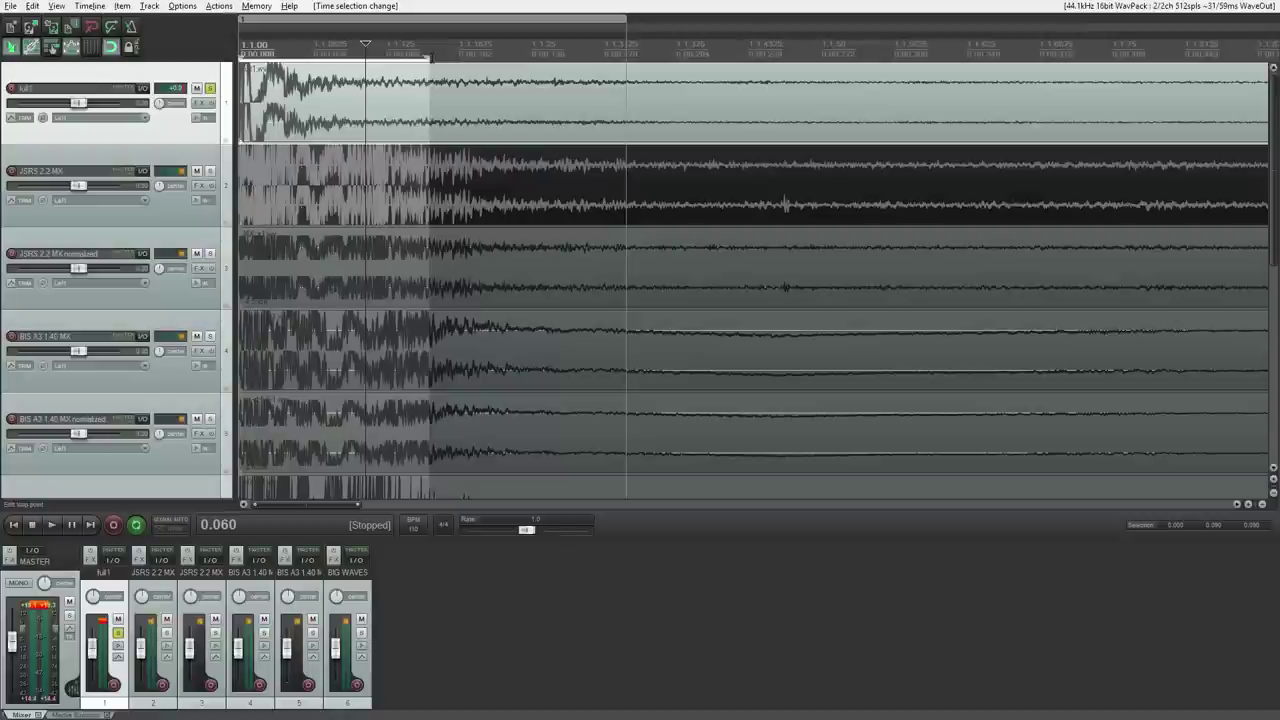
# - Extend the loop selection to the first 0.114 seconds and listen to full1 again
pyautogui.moveTo(432, 57)
pyautogui.mouseDown()
pyautogui.moveTo(493, 57)
pyautogui.moveTo(481, 57)
pyautogui.mouseUp()
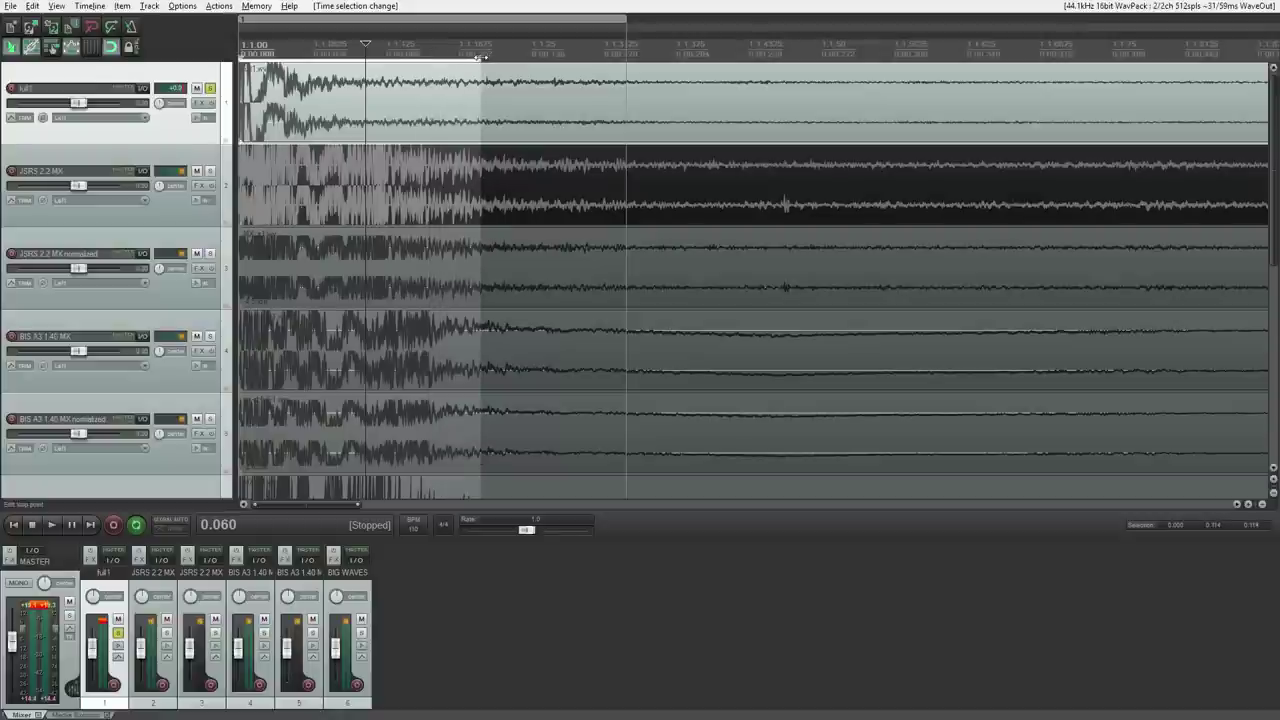
pyautogui.press('space')
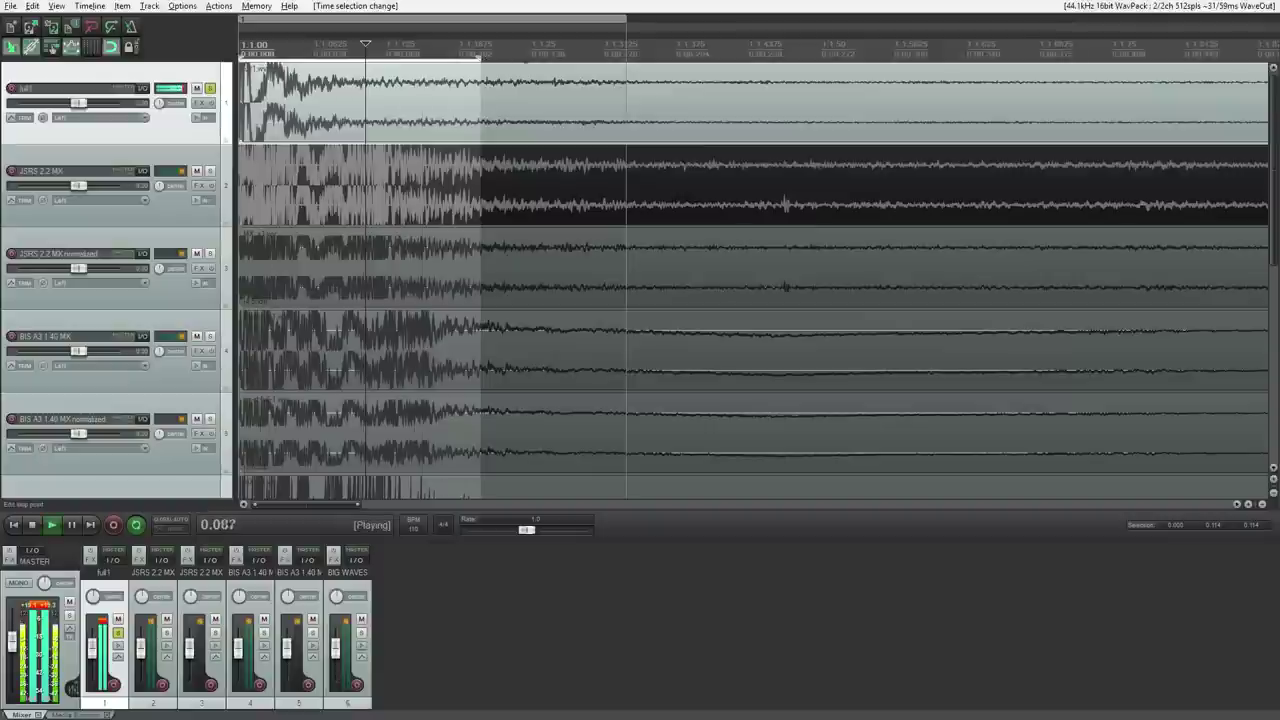
pyautogui.press('space')
pyautogui.scroll(2, 335, 114)
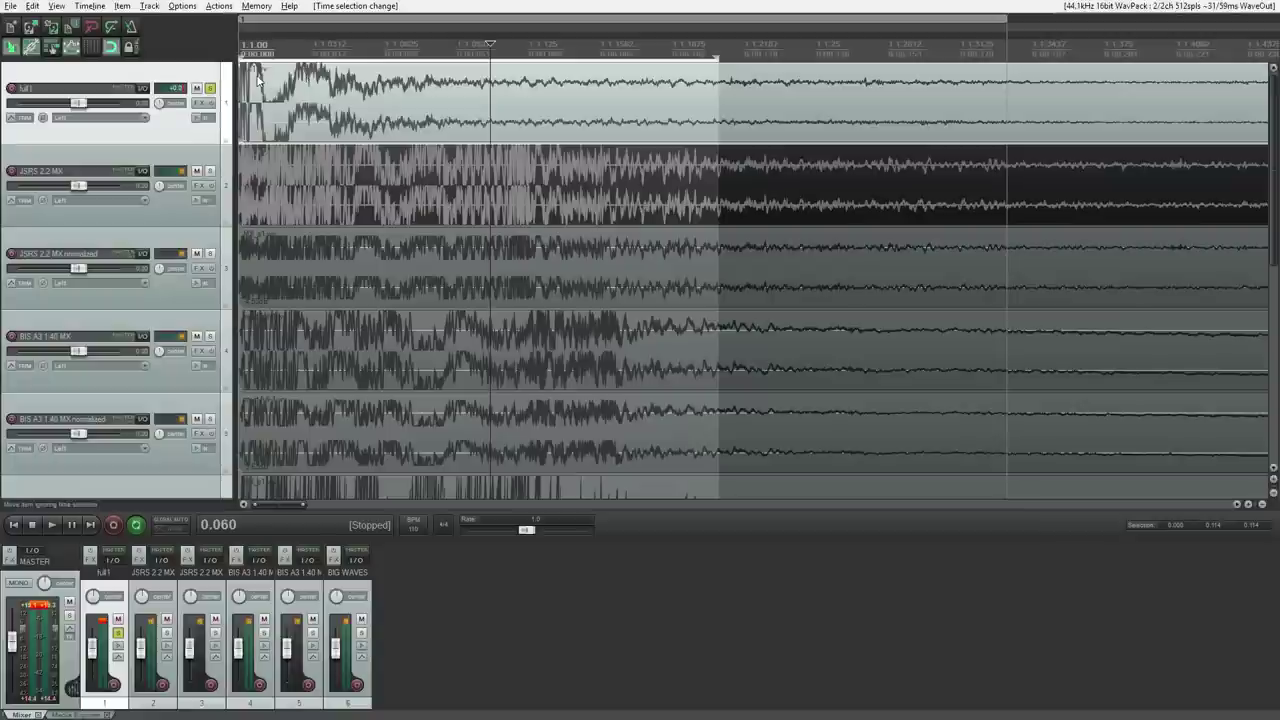
# - Compare JSRS 2.2 MX normalized with full1 by alternating their solos in the playing loop, ending with playback stopped and solos cleared
pyautogui.click(210, 88)
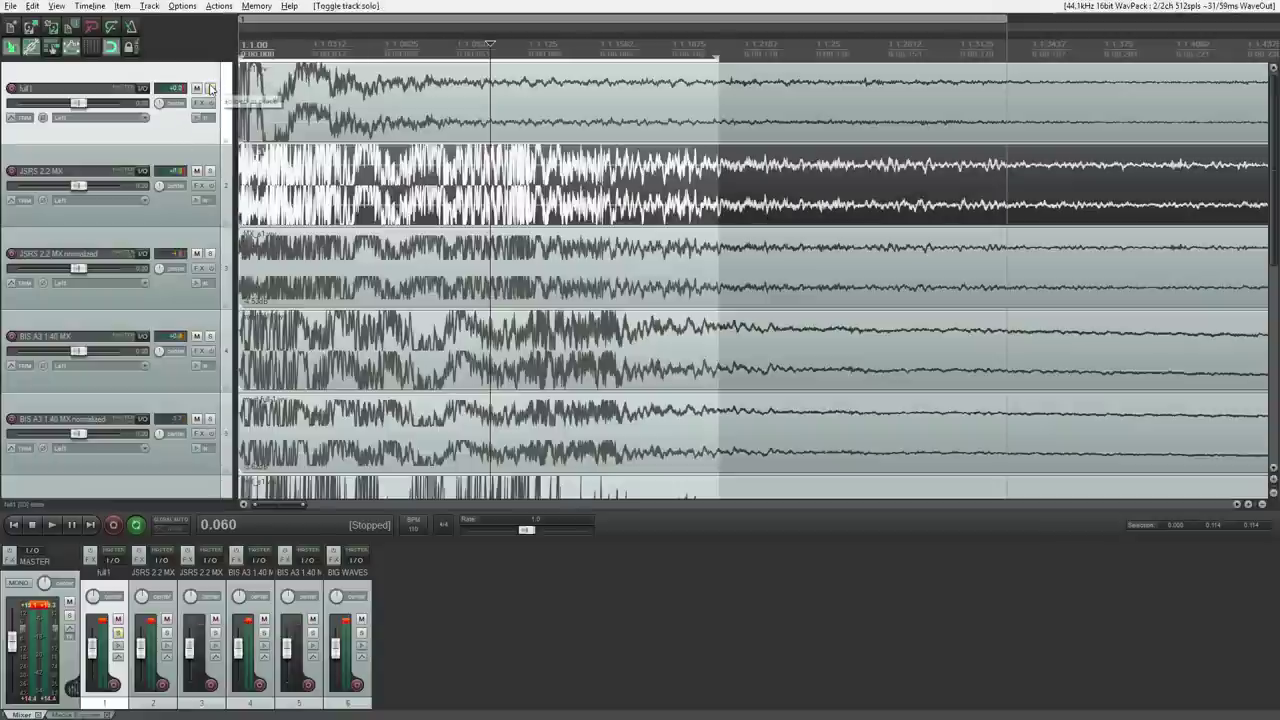
pyautogui.click(210, 253)
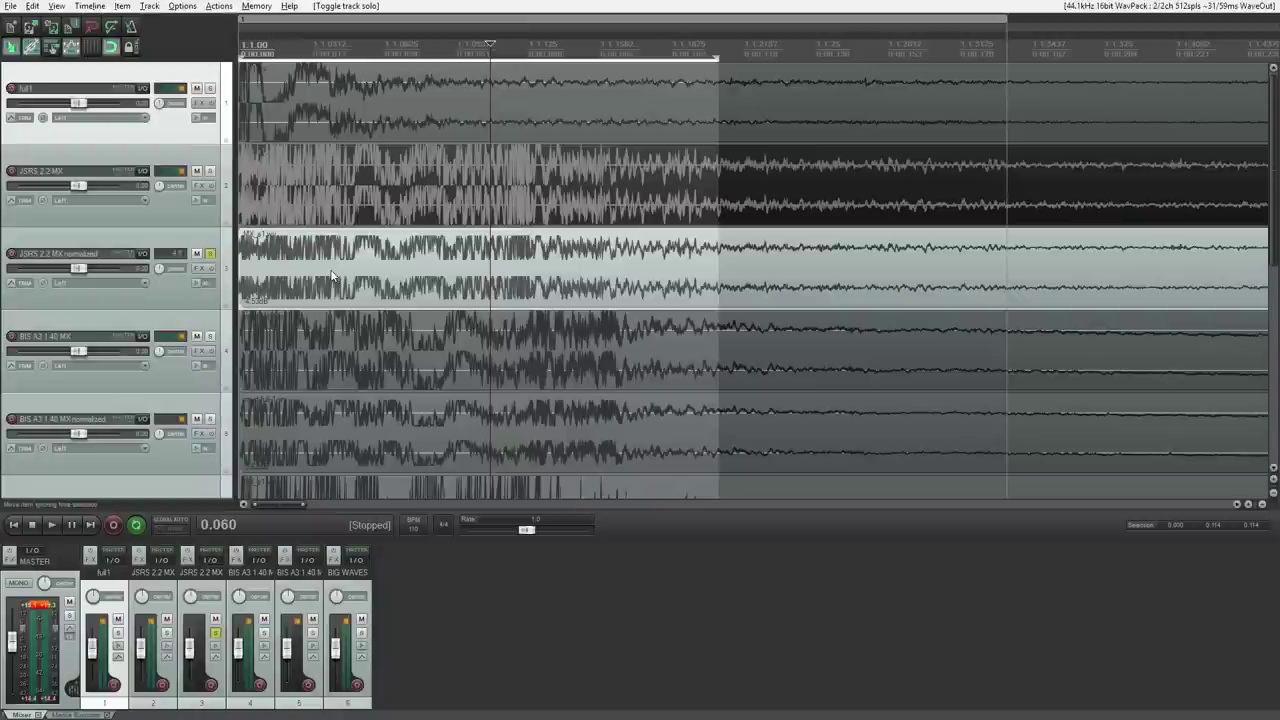
pyautogui.press('space')
pyautogui.click(170, 298)
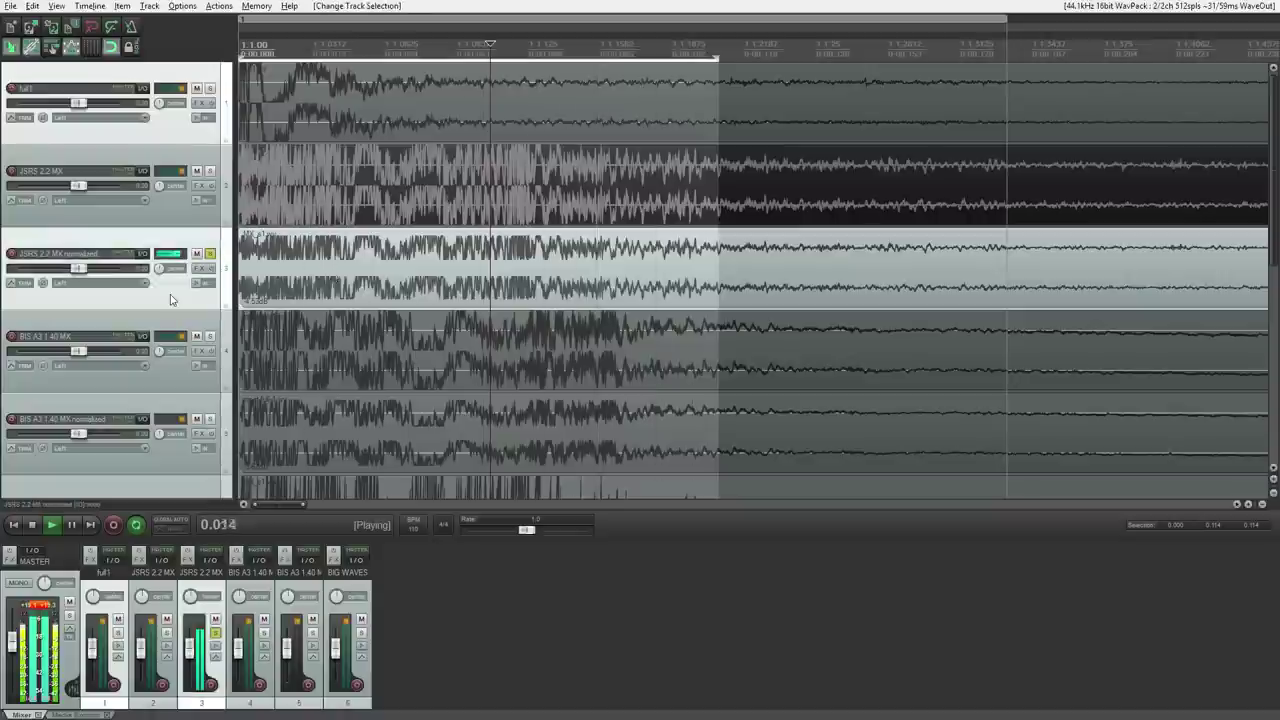
pyautogui.press('F6')
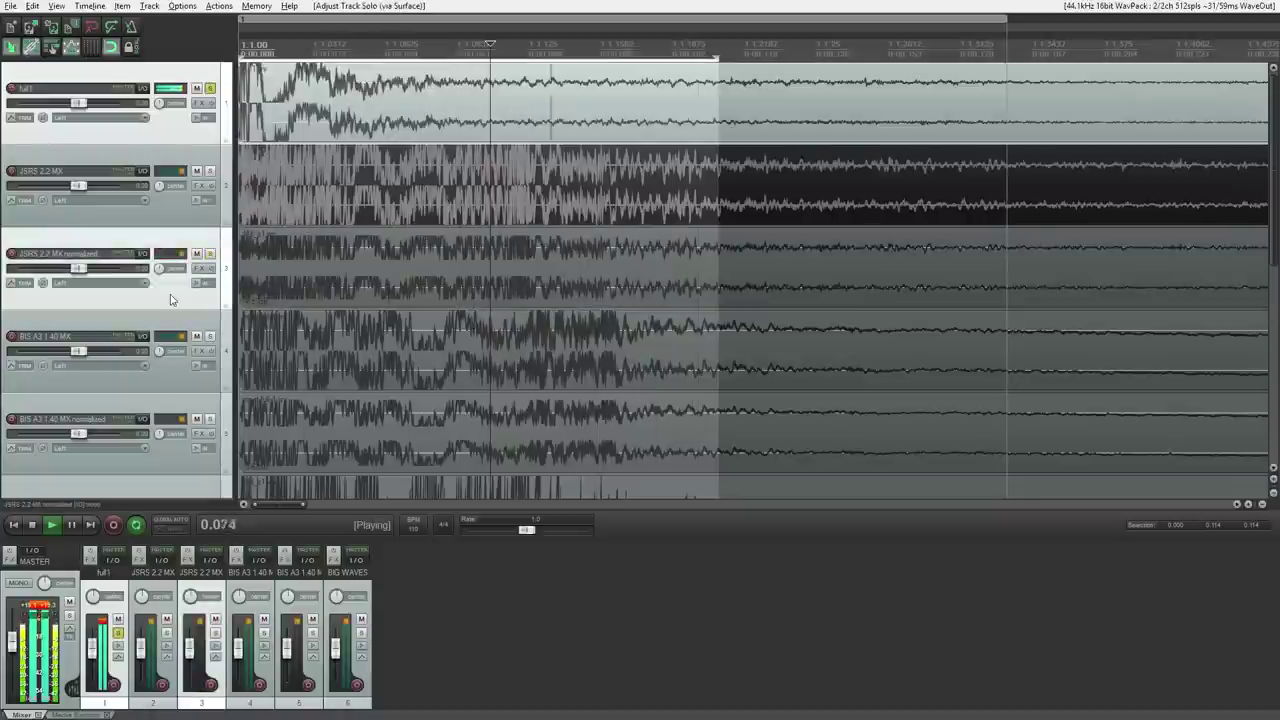
pyautogui.press('Down')
pyautogui.press('Down')
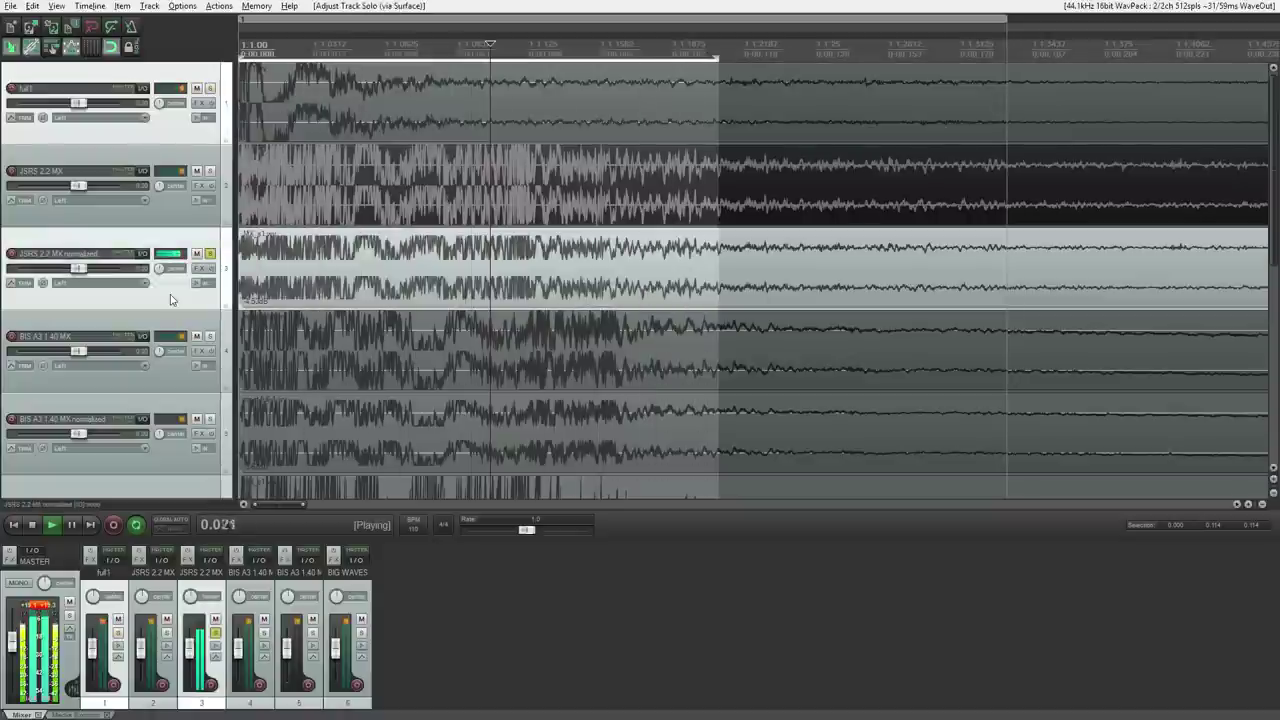
pyautogui.press('Up')
pyautogui.press('Up')
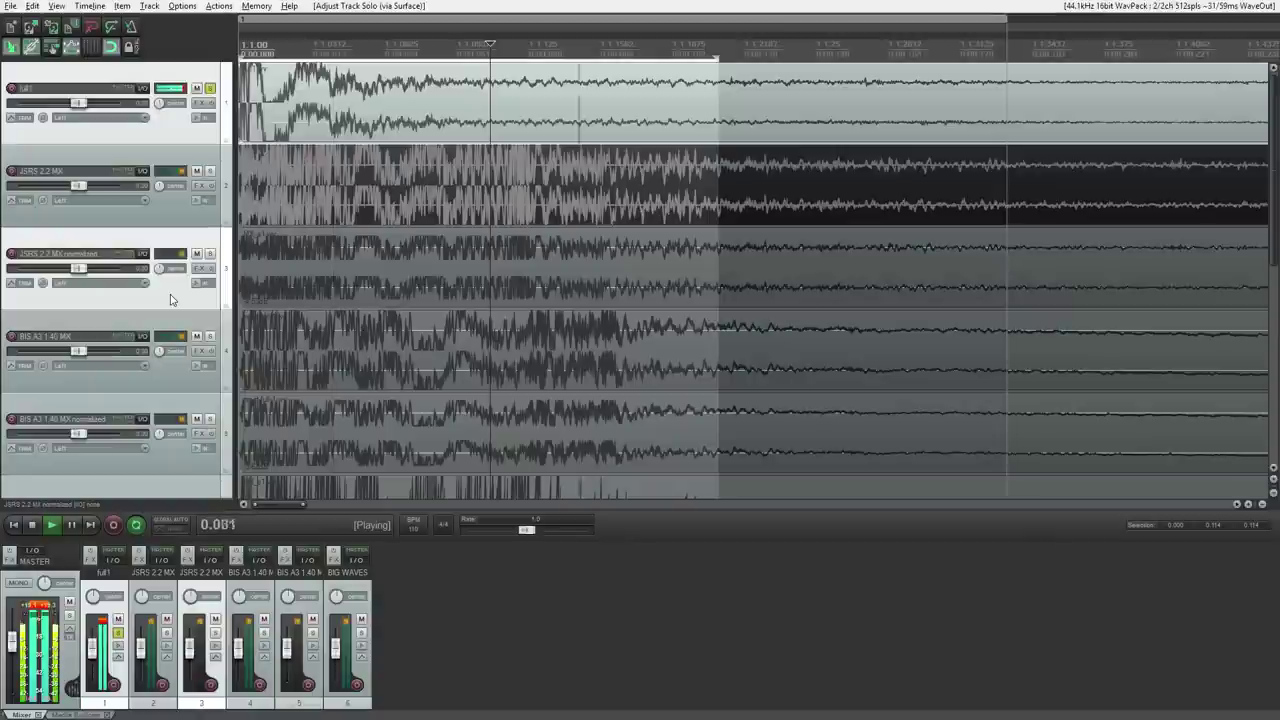
pyautogui.press('space')
pyautogui.click(211, 89)
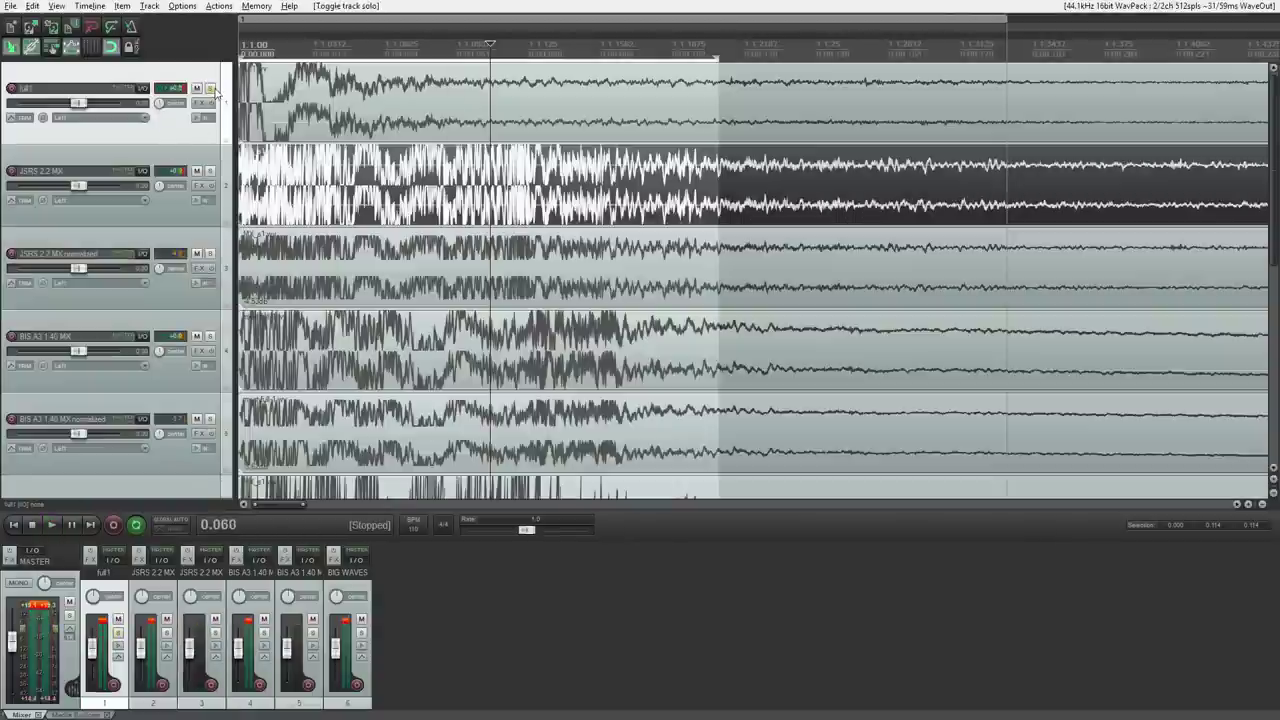
# - Compare BIS A3 1.40 MX normalized with full1 by alternating solos in the loop, reset the master peak meter, and stop with the normalized track soloed
pyautogui.click(210, 420)
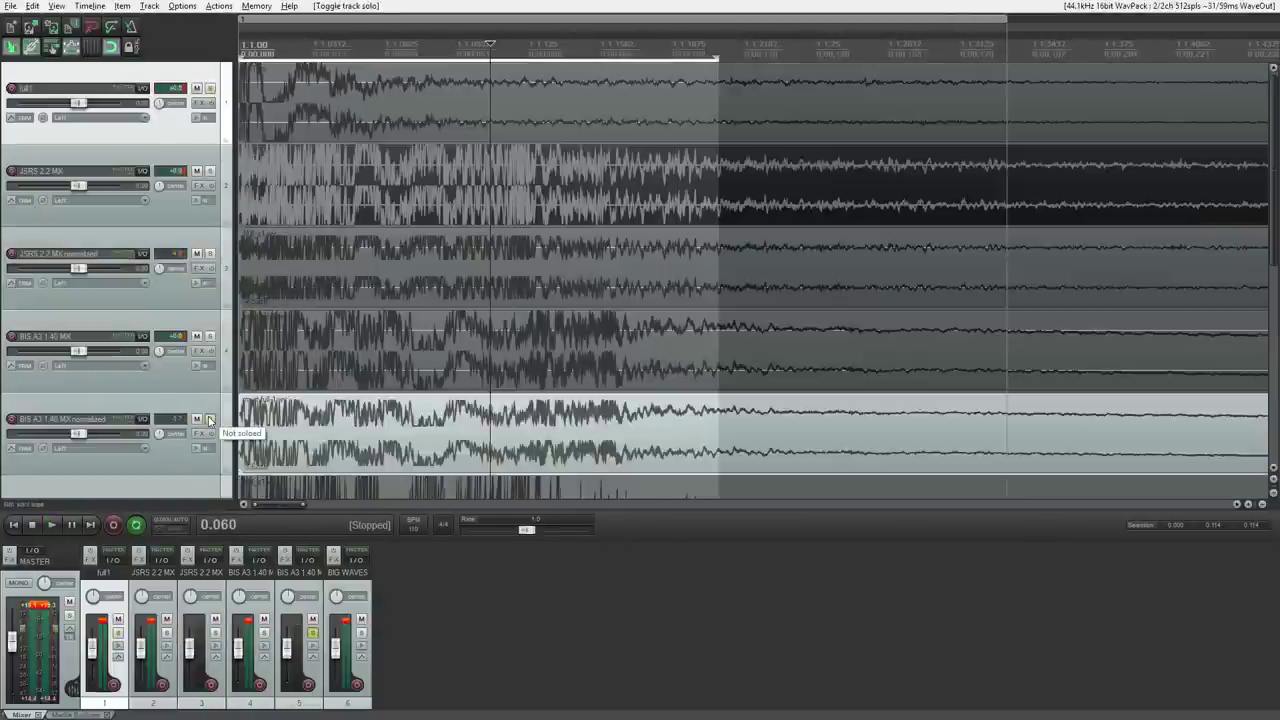
pyautogui.press('space')
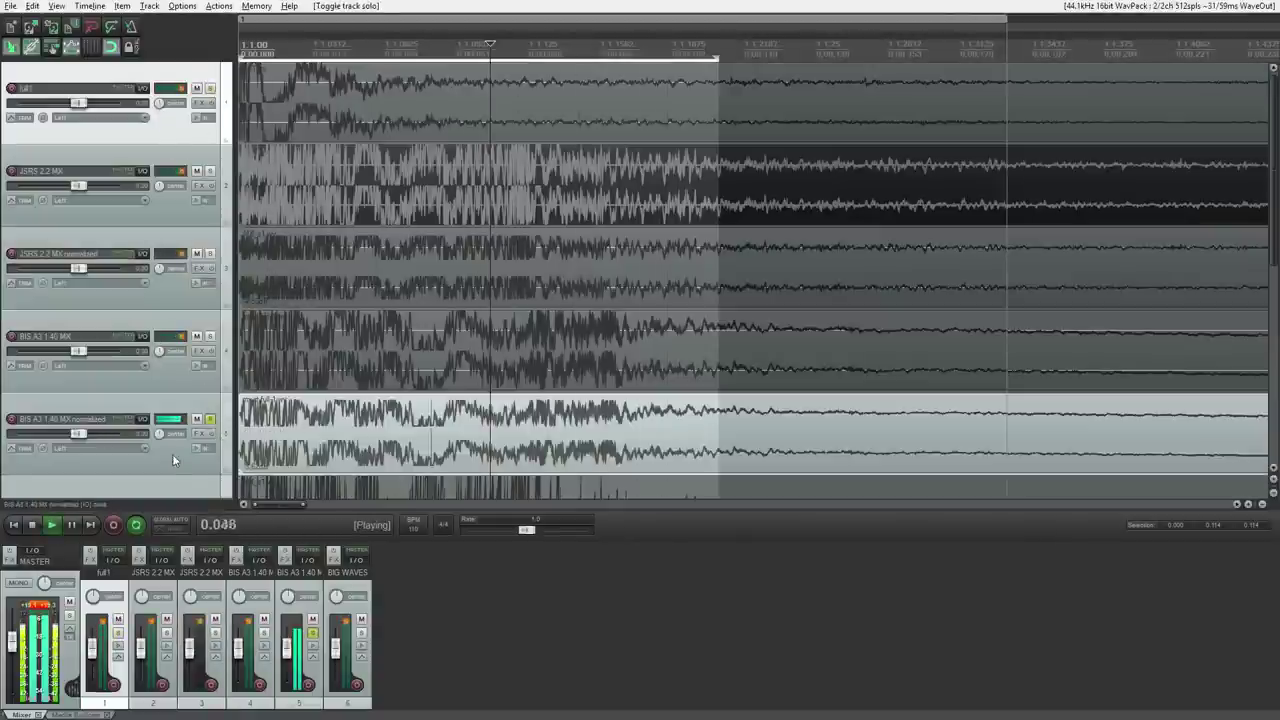
pyautogui.press('space')
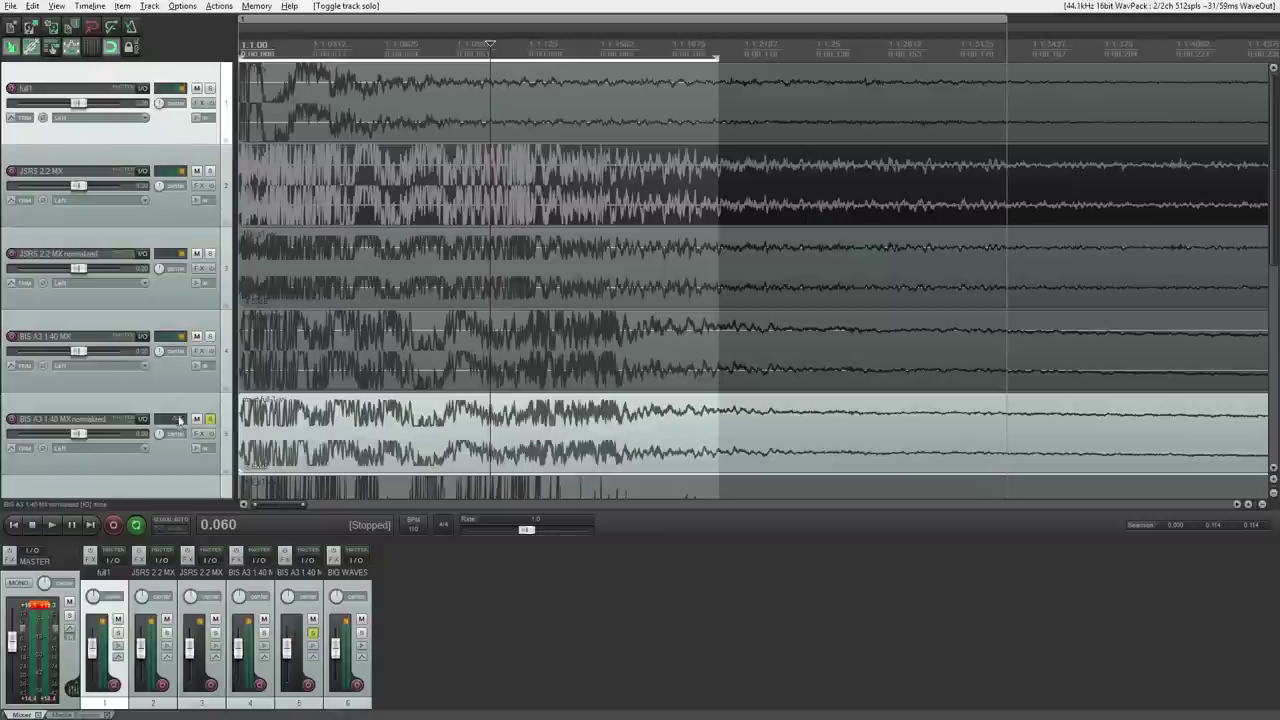
pyautogui.click(173, 467)
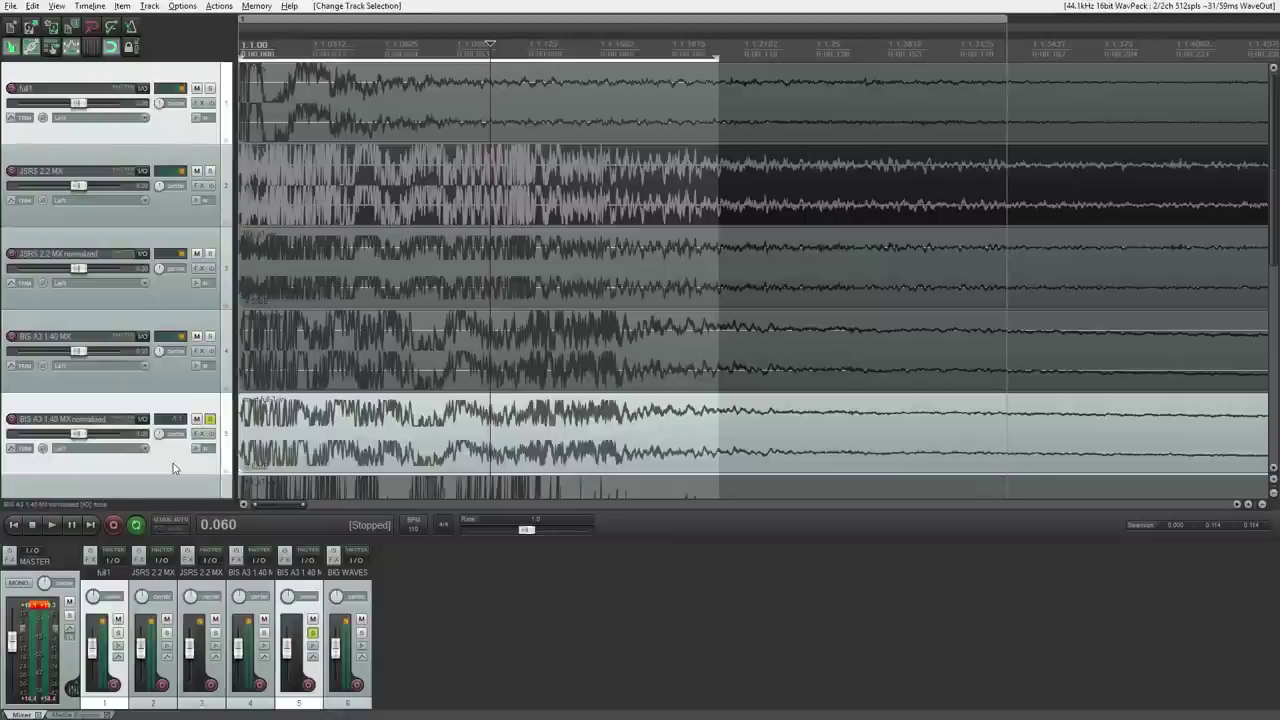
pyautogui.press('space')
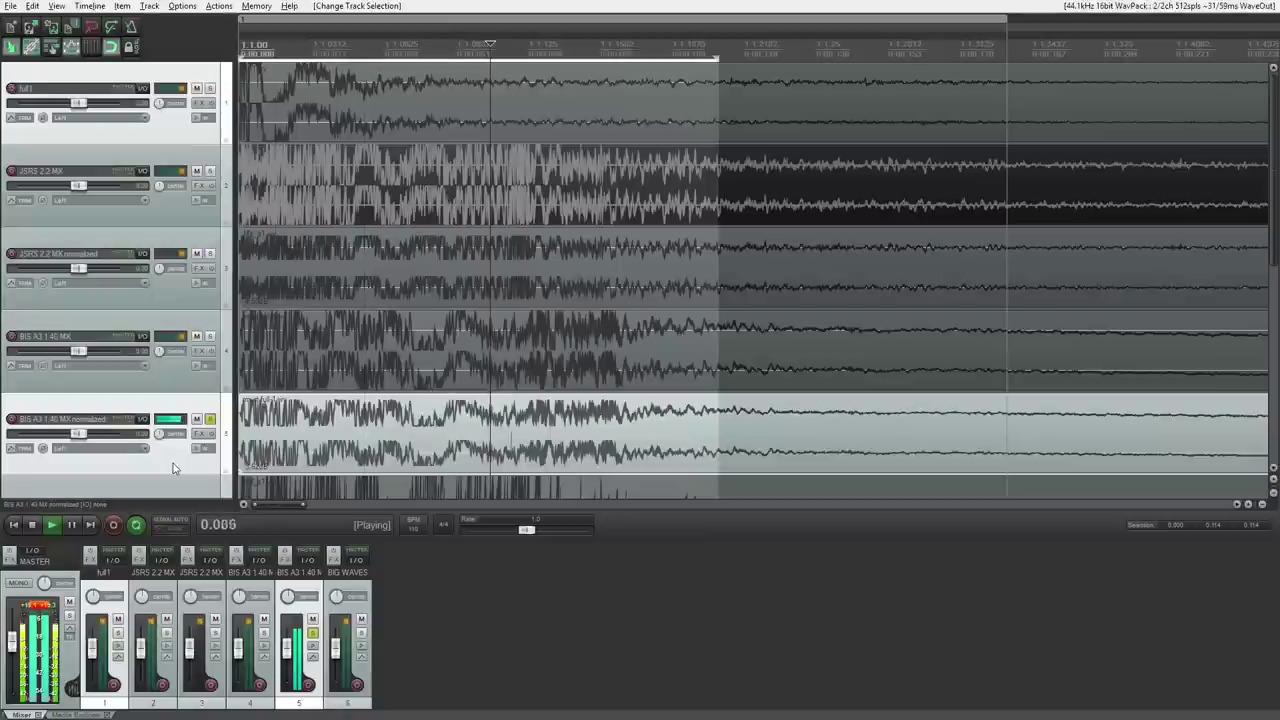
pyautogui.press('F6')
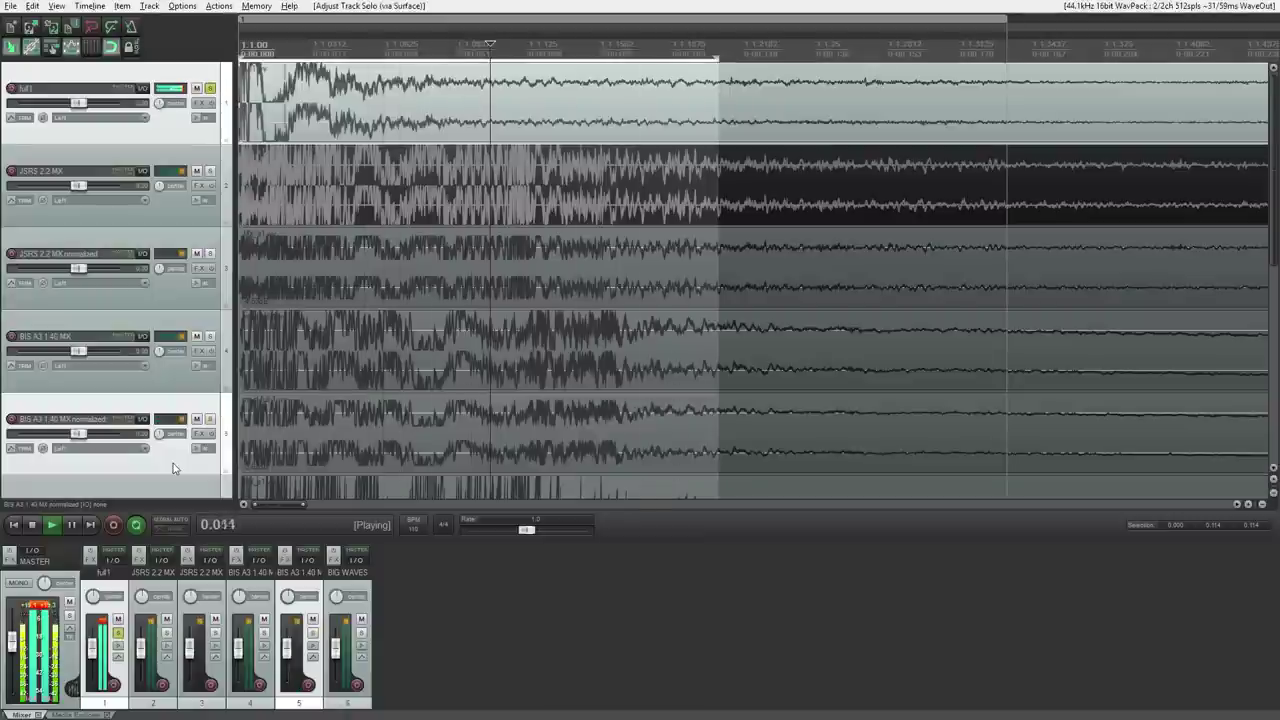
pyautogui.click(173, 463)
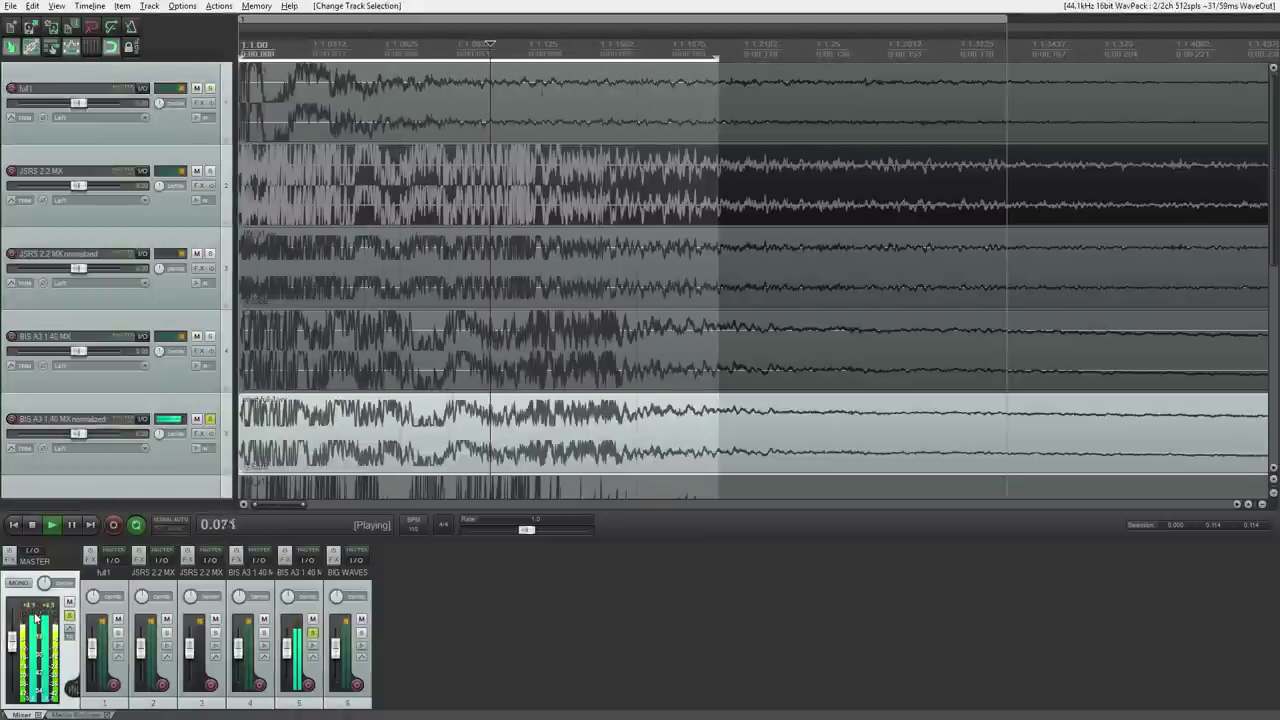
pyautogui.press('space')
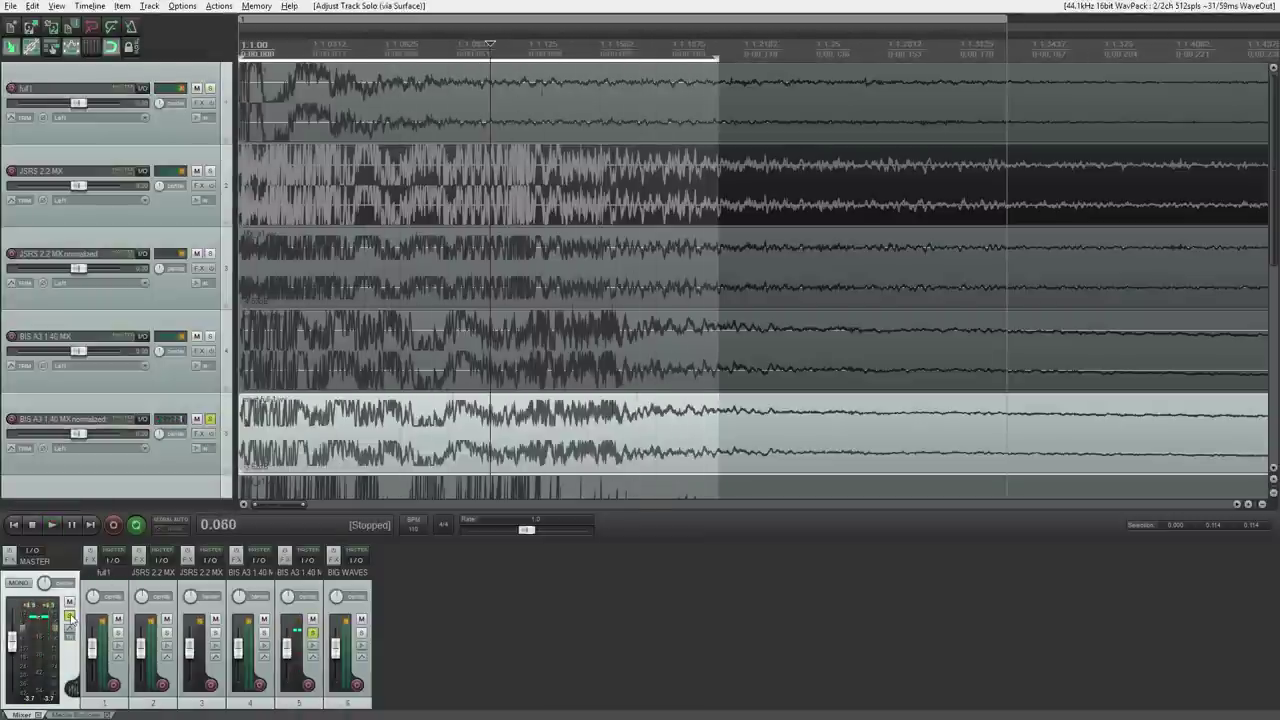
pyautogui.click(173, 467)
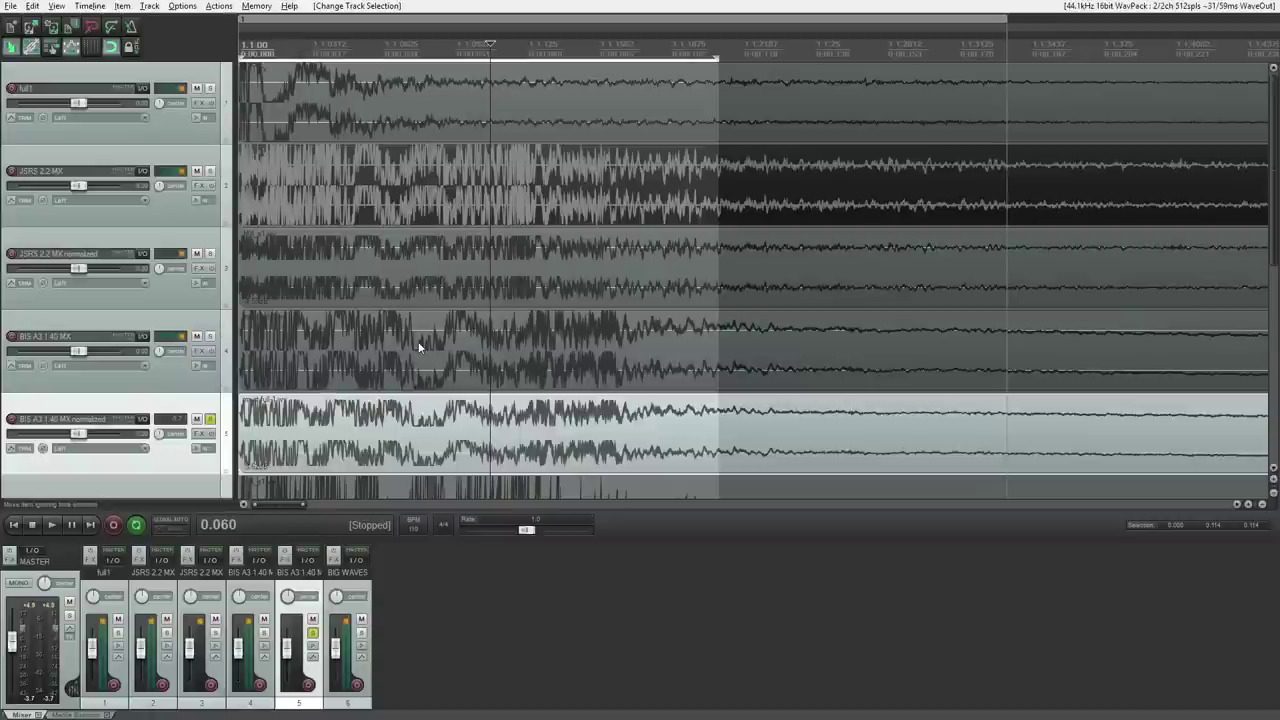
# - Examine the opening transients of the stacked tracks at different magnifications and select the full1 item
pyautogui.scroll(2, 418, 343)
pyautogui.scroll(-1, 418, 341)
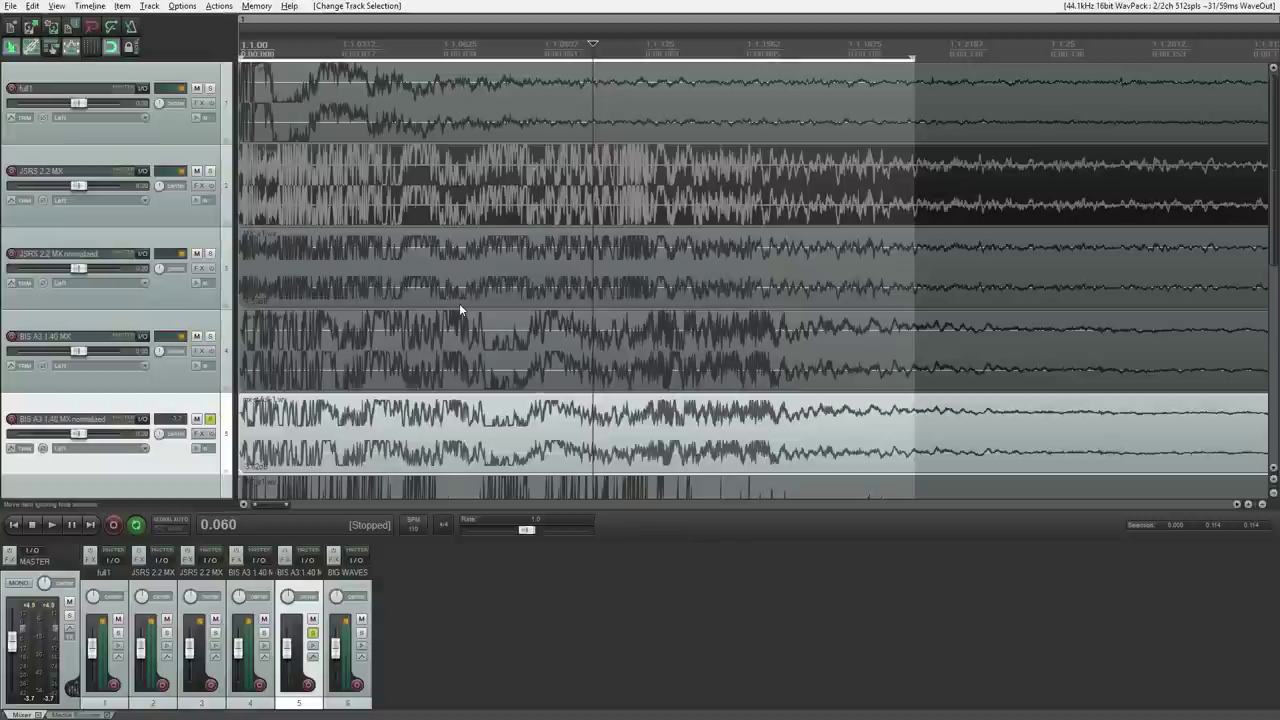
pyautogui.scroll(-2, 461, 302)
pyautogui.scroll(1, 460, 300)
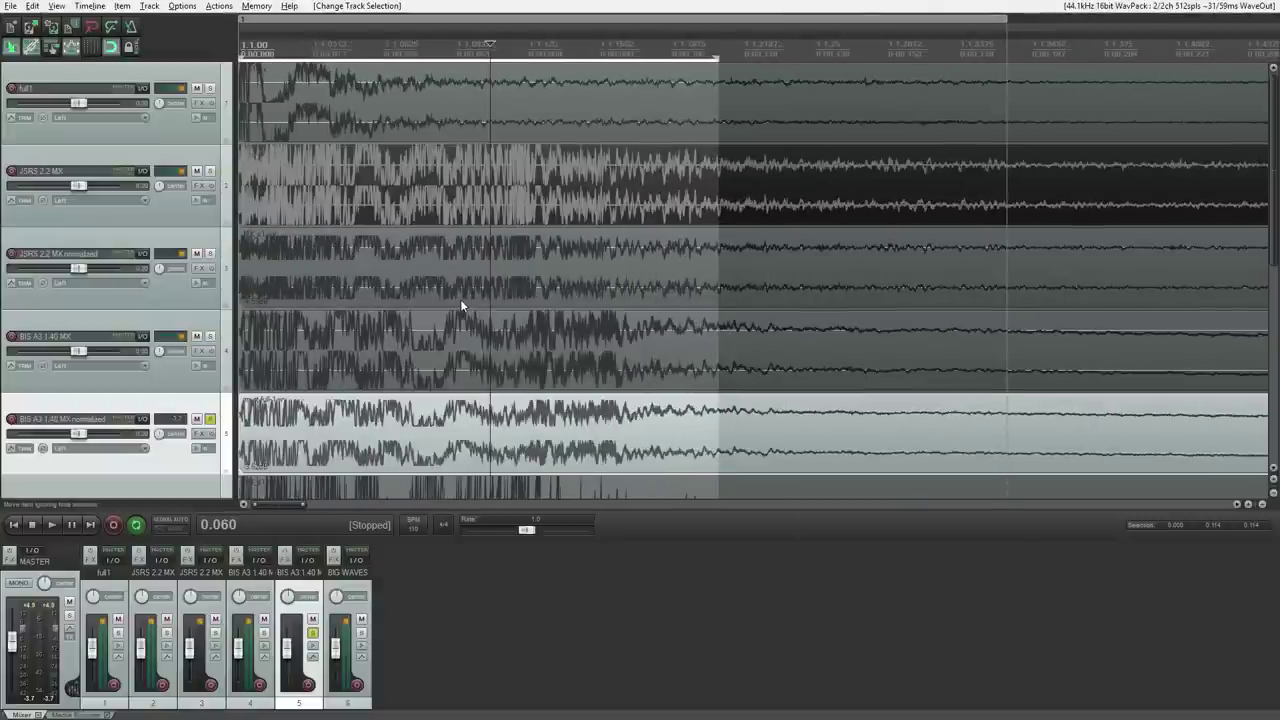
pyautogui.scroll(-4, 11, 359)
pyautogui.scroll(4, 5, 358)
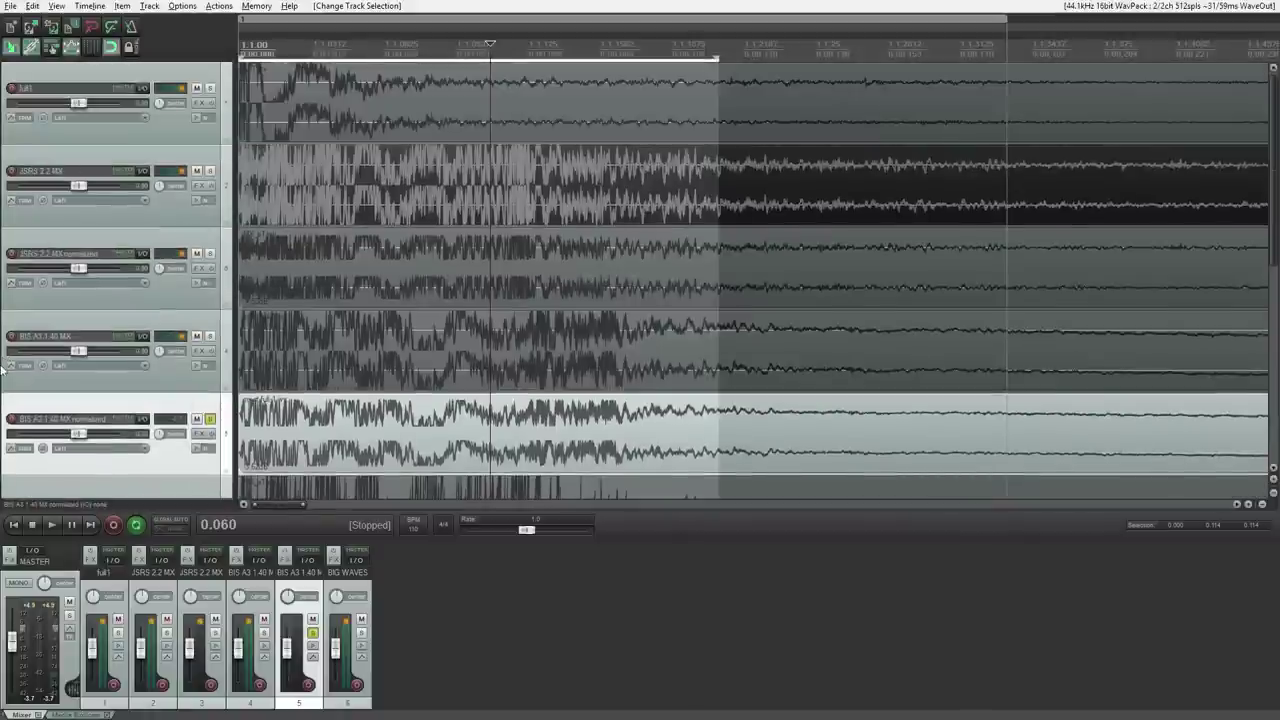
pyautogui.click(289, 124)
pyautogui.moveTo(398, 78); pyautogui.dragTo(241, 125)
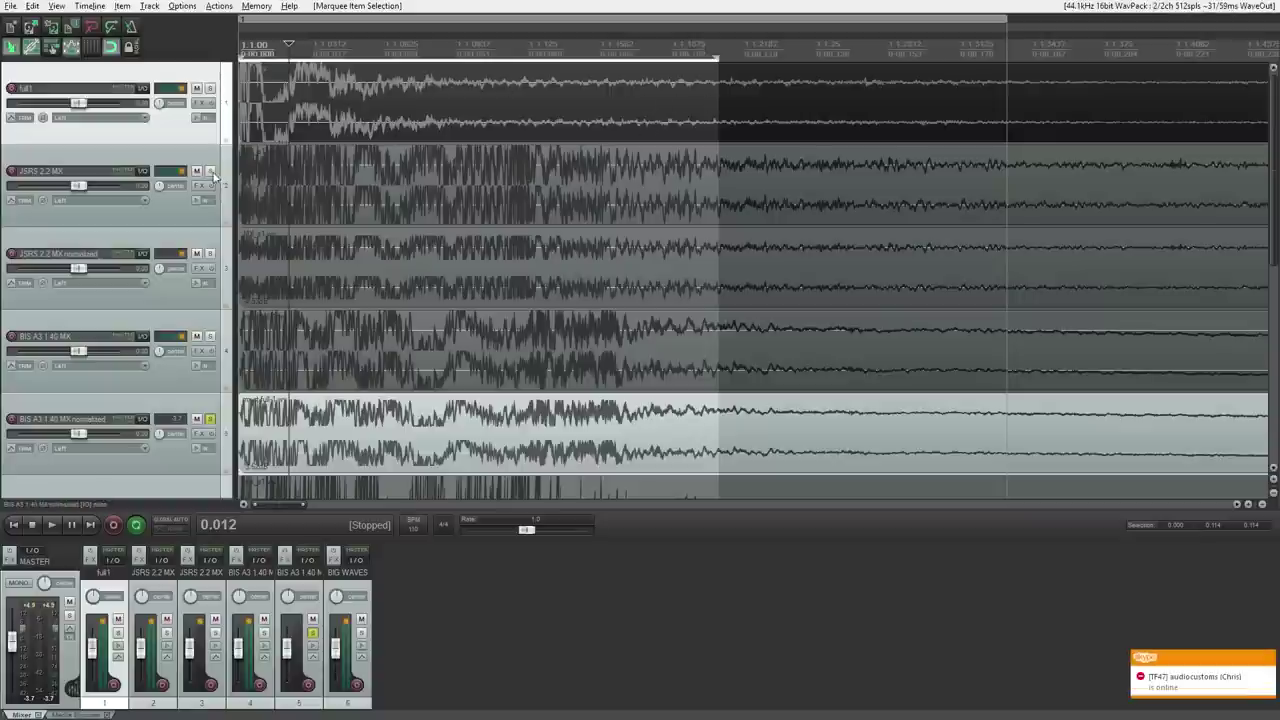
# - Extend the loop selection to the first 0.540 seconds and return the edit cursor to the project start
pyautogui.scroll(-3, 352, 207)
pyautogui.moveTo(410, 76); pyautogui.dragTo(1055, 72)
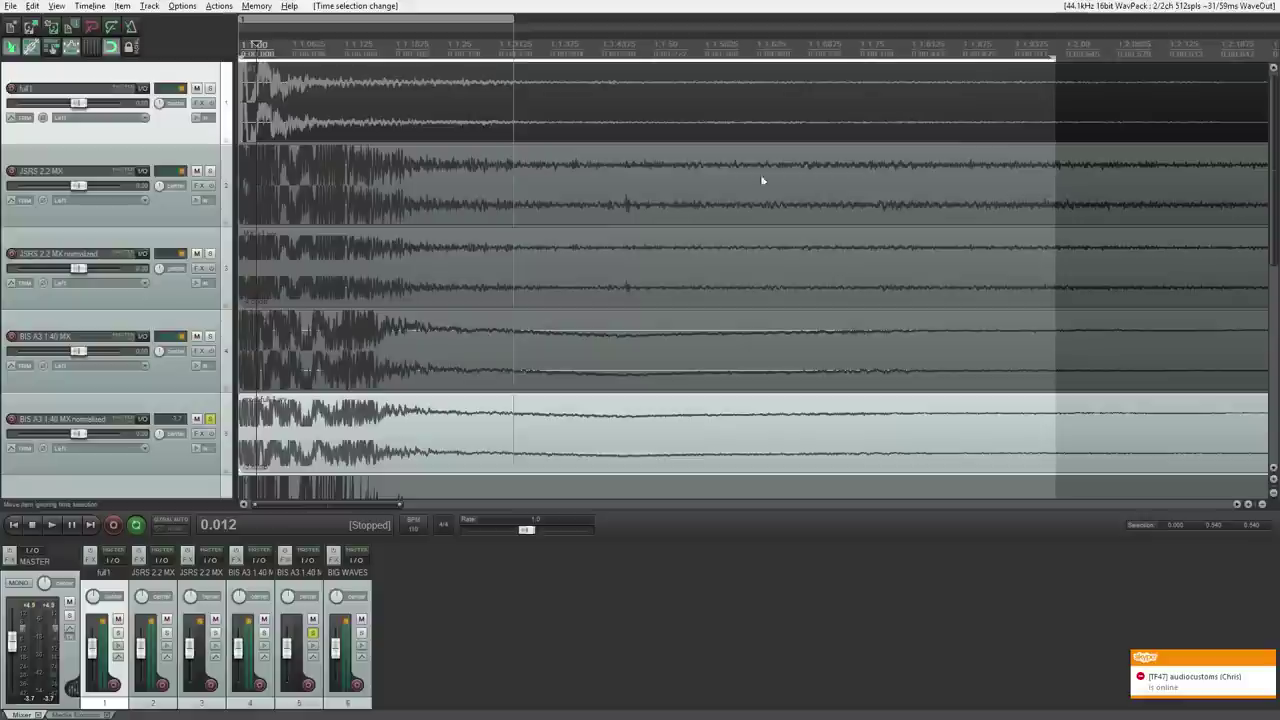
pyautogui.press('Home')
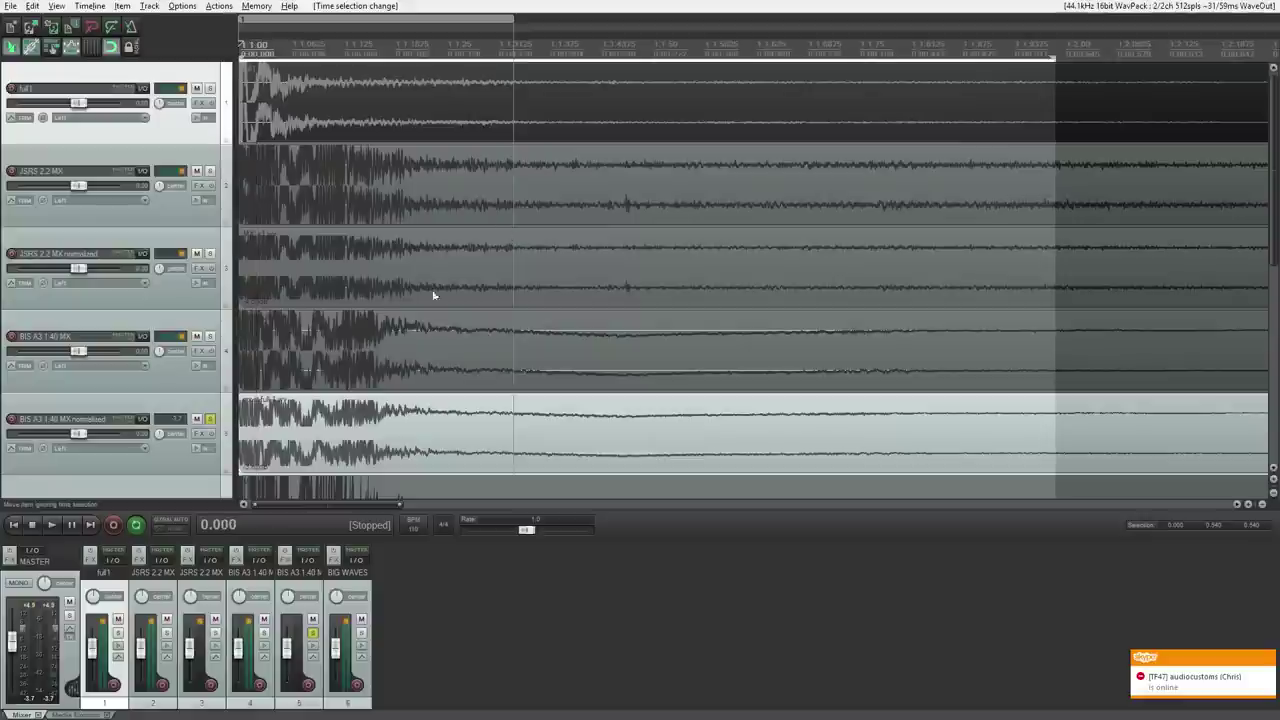
# - Compare BIS A3 1.40 MX normalized with full1 by alternating their solos in the 0.540-second loop, and stop with full1 soloed
pyautogui.press('space')
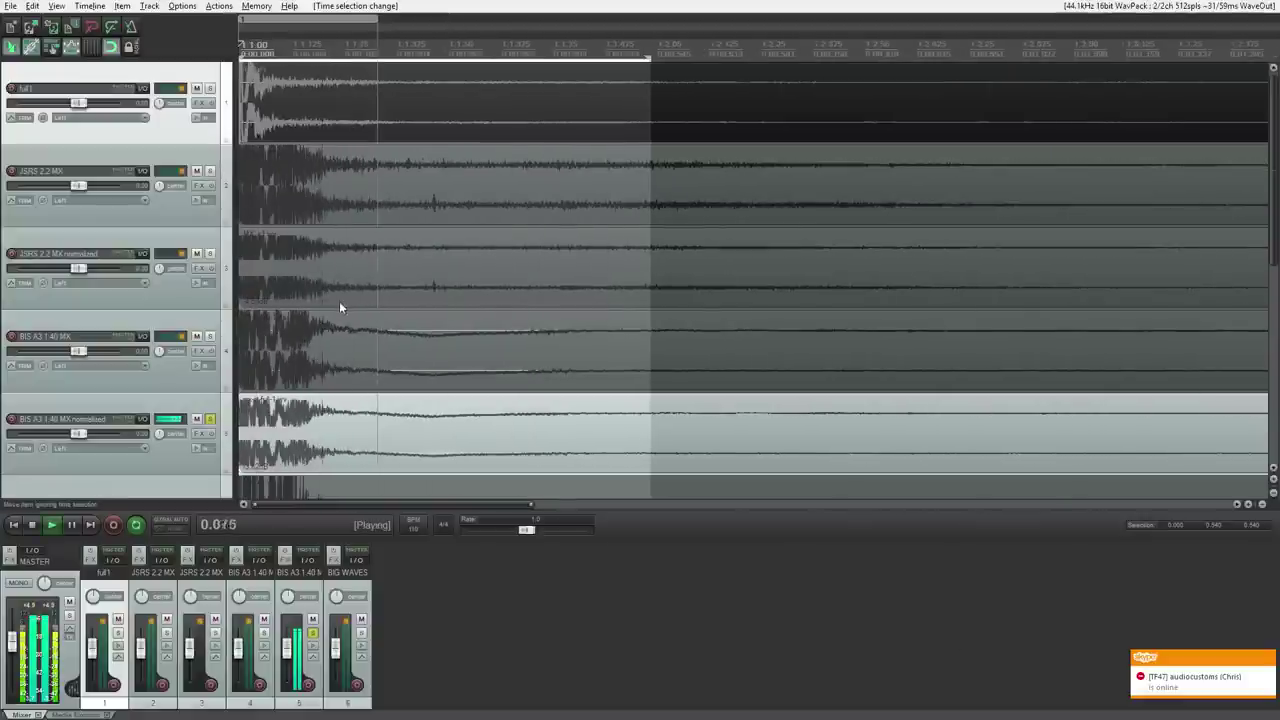
pyautogui.scroll(2, 339, 301)
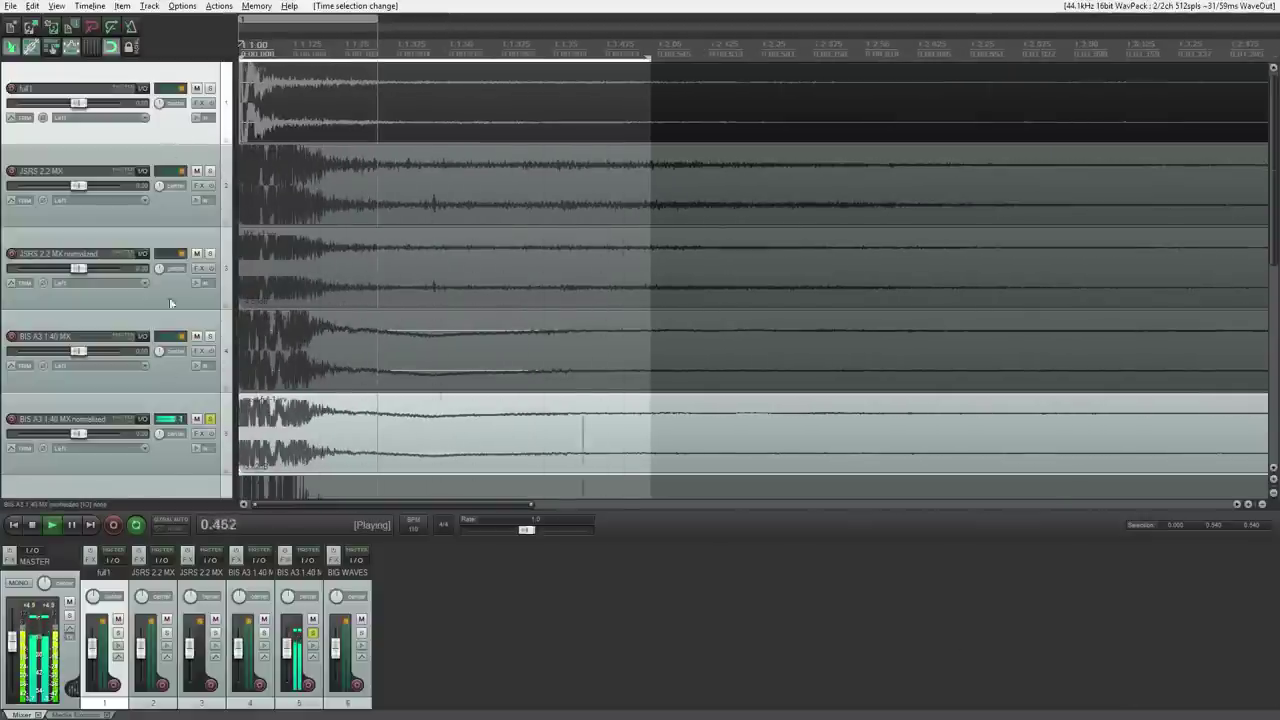
pyautogui.click(175, 456)
pyautogui.press('F6')
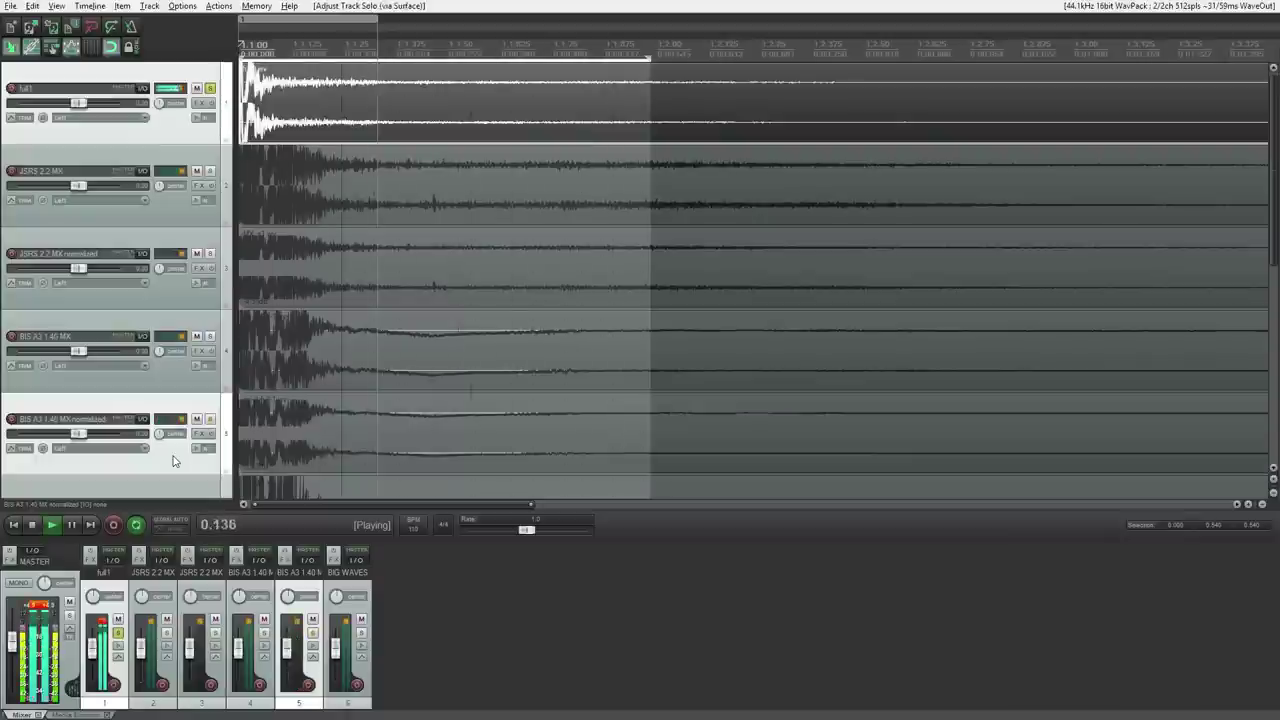
pyautogui.press('F6')
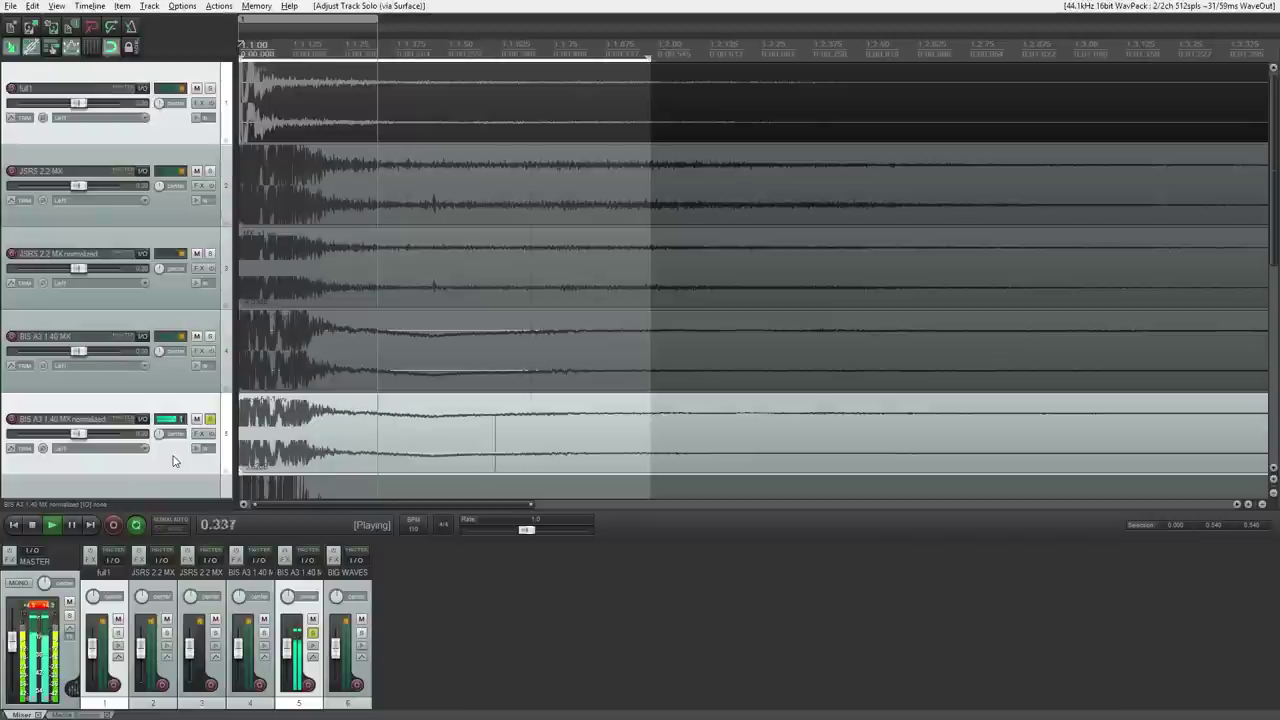
pyautogui.press('F6')
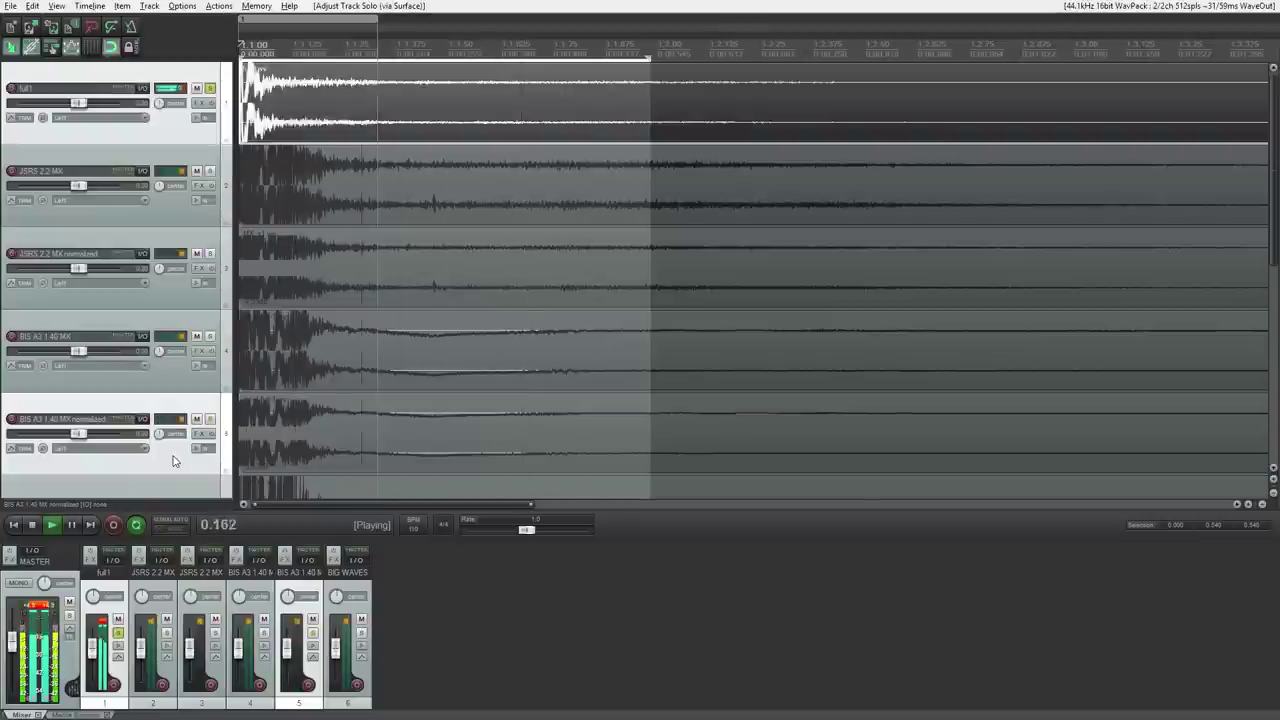
pyautogui.press('space')
# - Shorten the loop selection to the first 0.182 seconds and compare full1 with BIS A3 1.40 MX normalized by alternating solos
pyautogui.scroll(3, 339, 360)
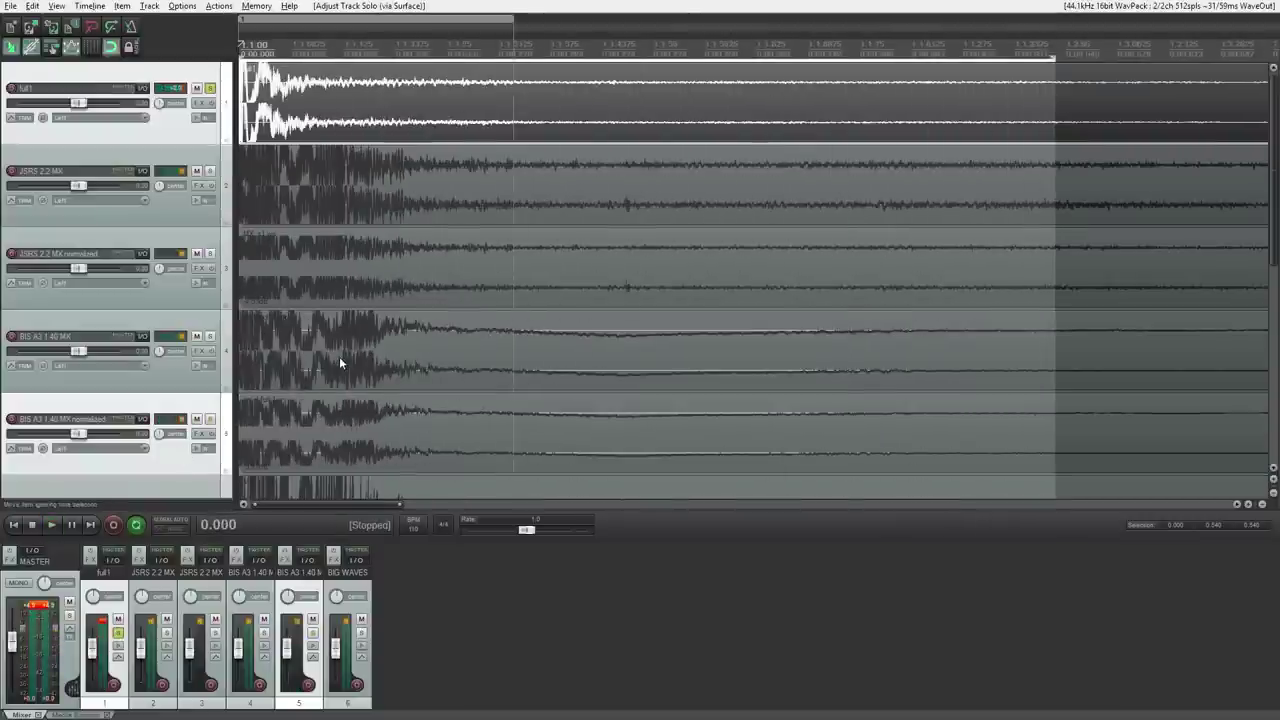
pyautogui.scroll(-3, 321, 367)
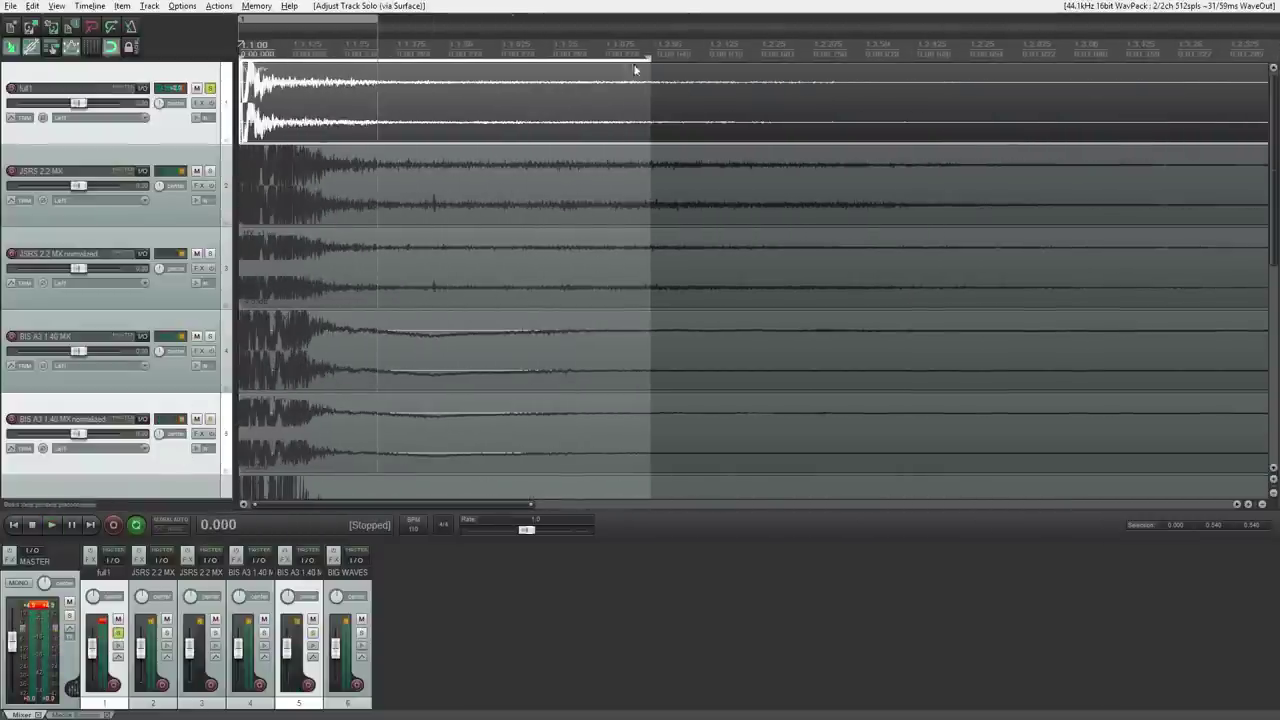
pyautogui.moveTo(650, 58); pyautogui.dragTo(378, 58)
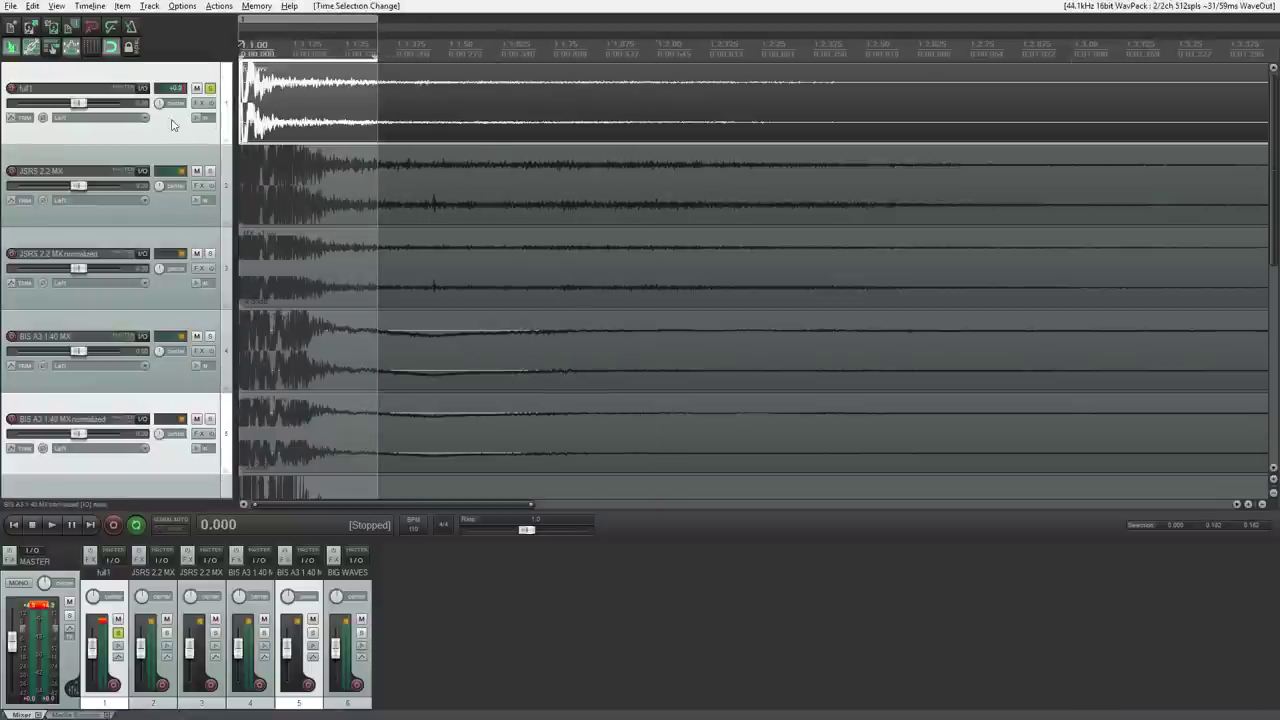
pyautogui.press('space')
pyautogui.press('F6')
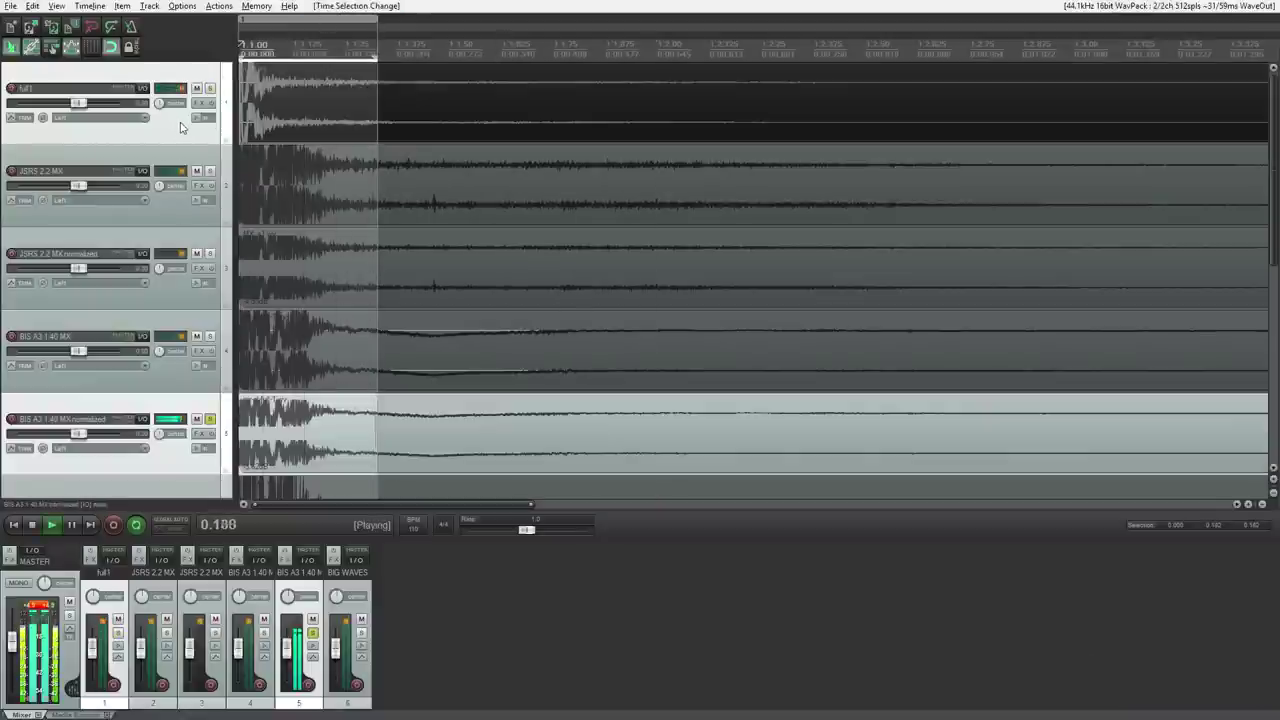
pyautogui.press('1')
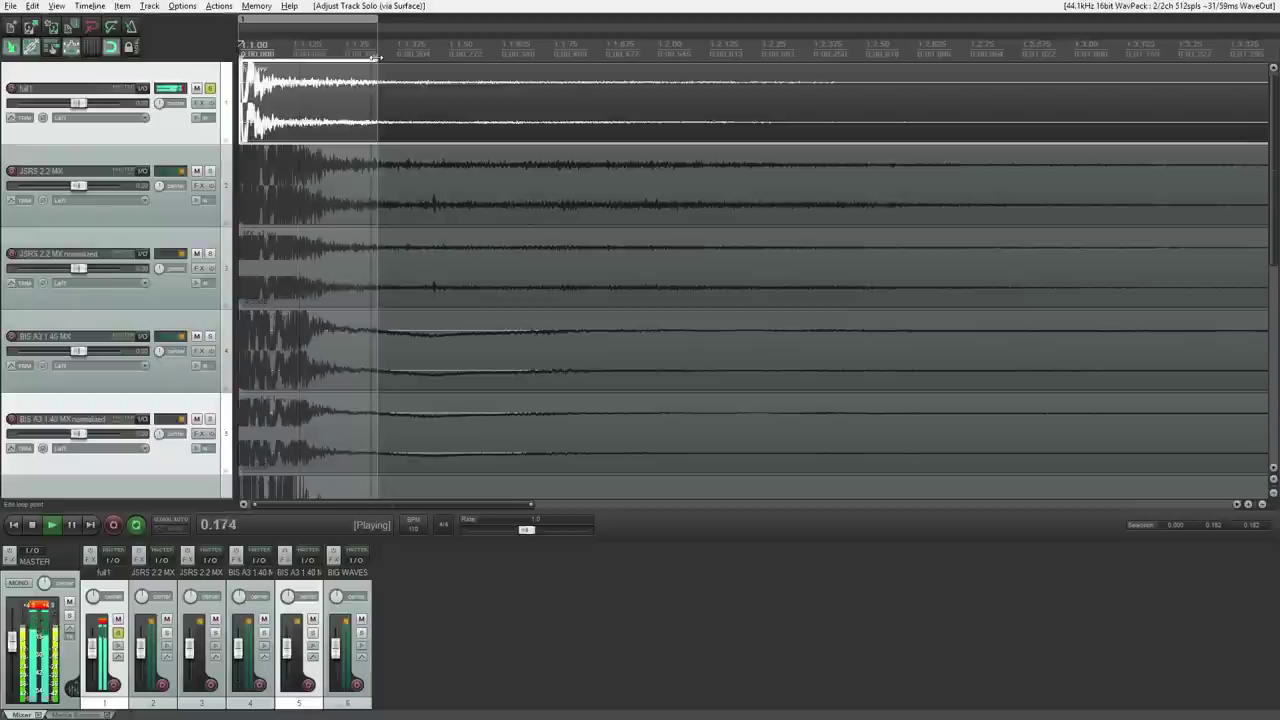
# - Shorten the loop to the first 0.090 seconds, alternate the two solos repeatedly, and stop with BIS A3 1.40 MX normalized soloed
pyautogui.moveTo(376, 58); pyautogui.dragTo(305, 58)
pyautogui.press('F6')
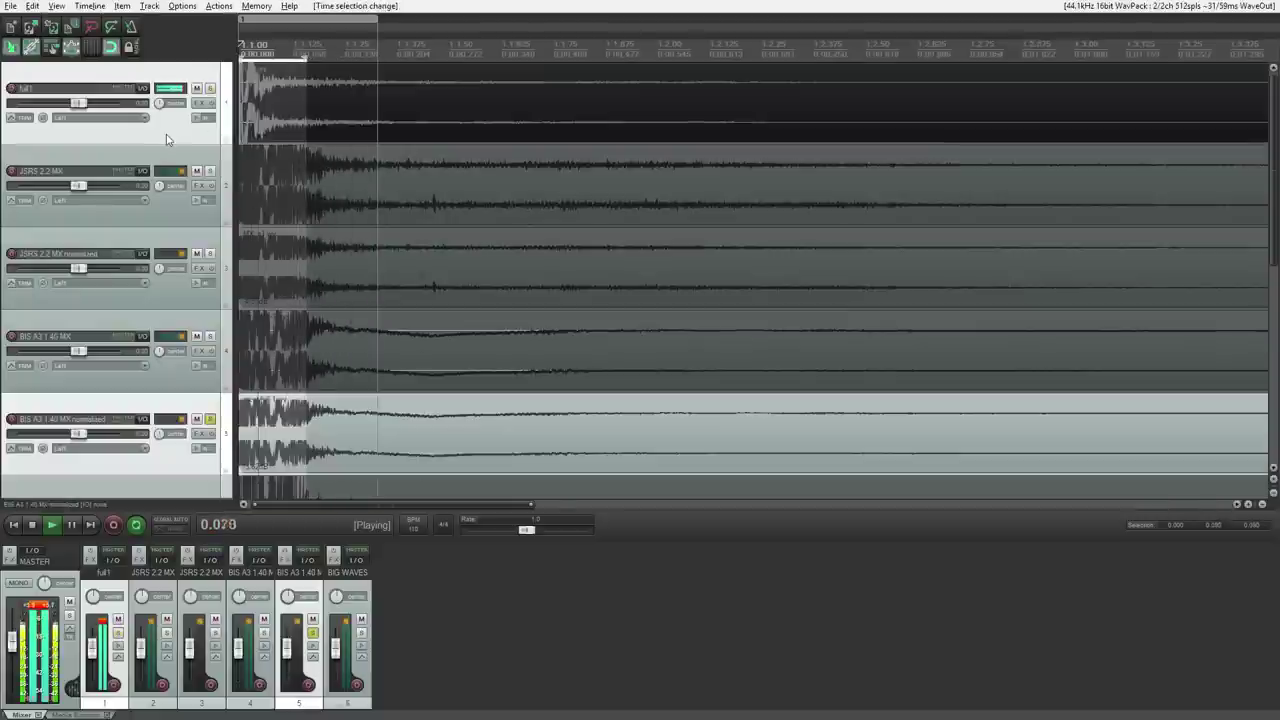
pyautogui.press('1')
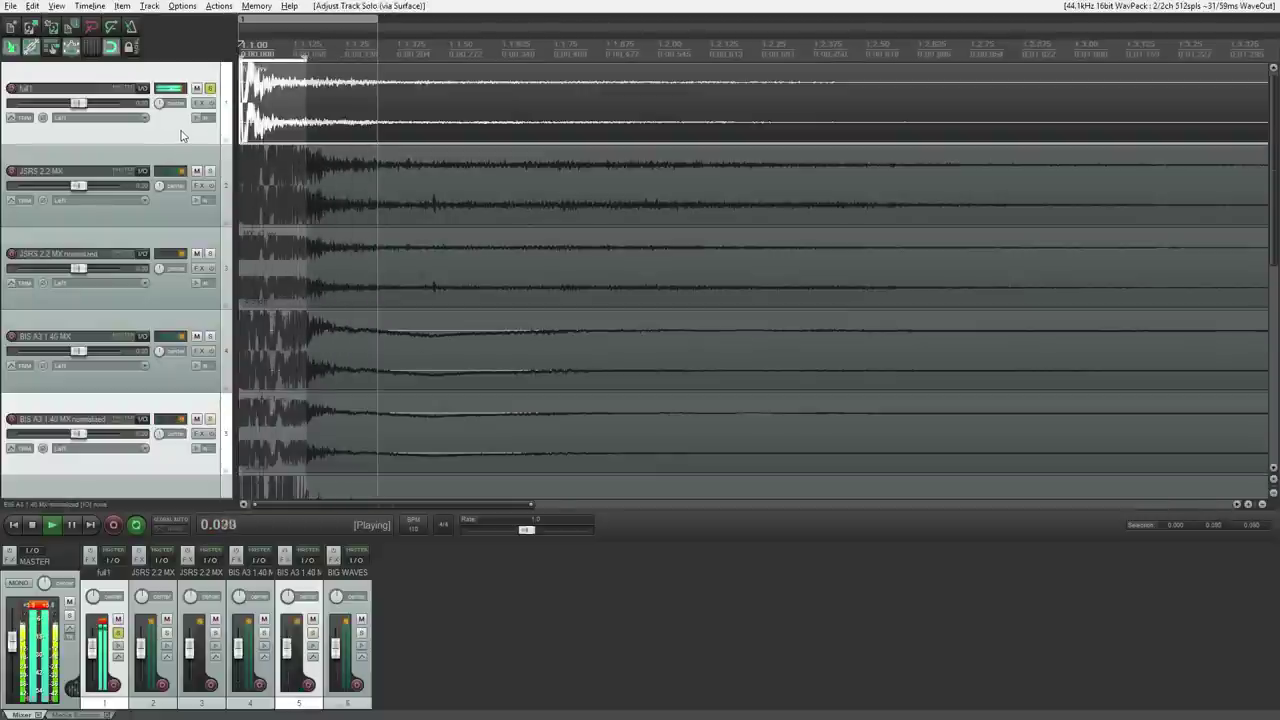
pyautogui.press('5')
pyautogui.press('1')
pyautogui.press('5')
pyautogui.press('1')
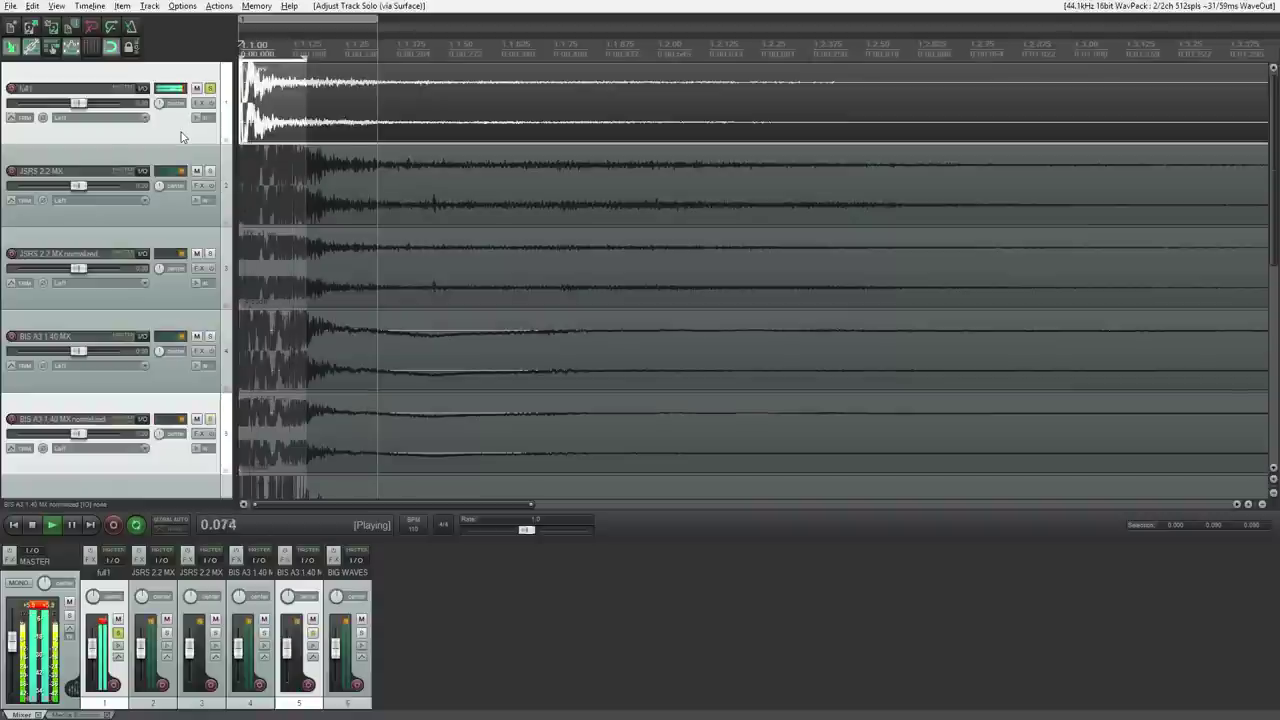
pyautogui.press('5')
pyautogui.press('space')
# - Clear the solo on BIS A3 1.40 MX normalized, solo JSRS 2.2 MX normalized, and select it together with full1
pyautogui.click(182, 137)
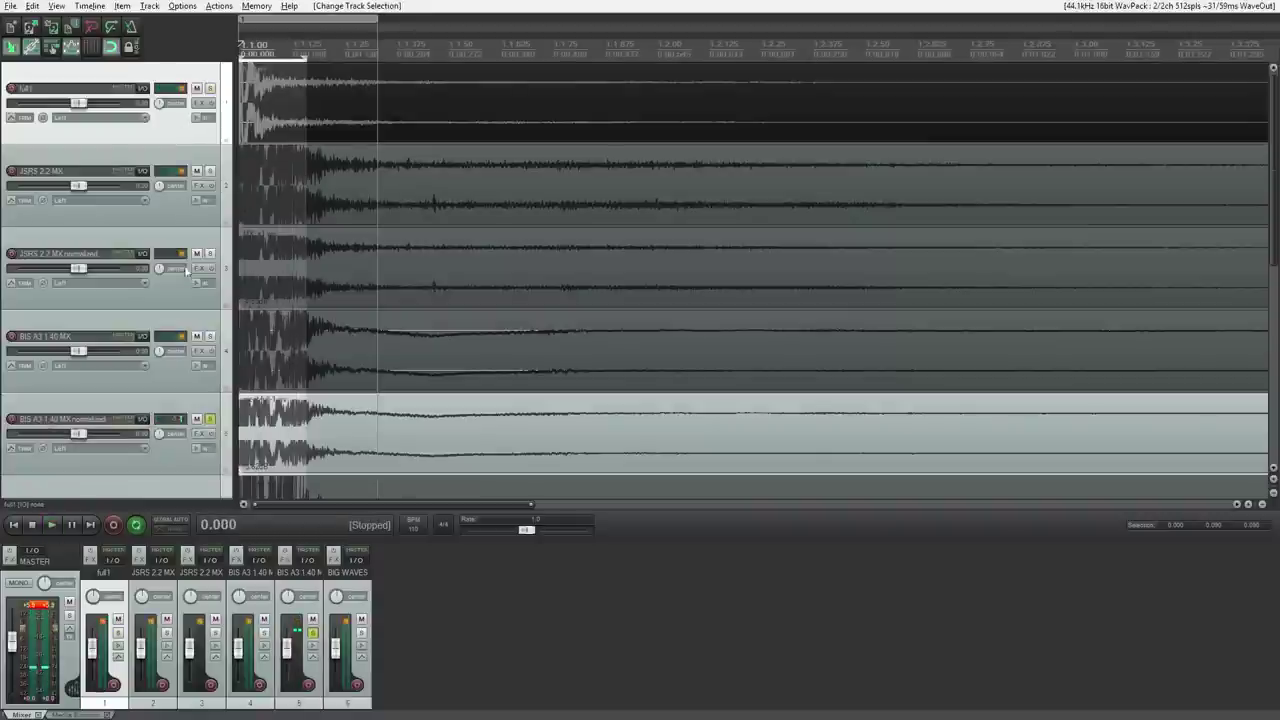
pyautogui.click(220, 422)
pyautogui.click(210, 419)
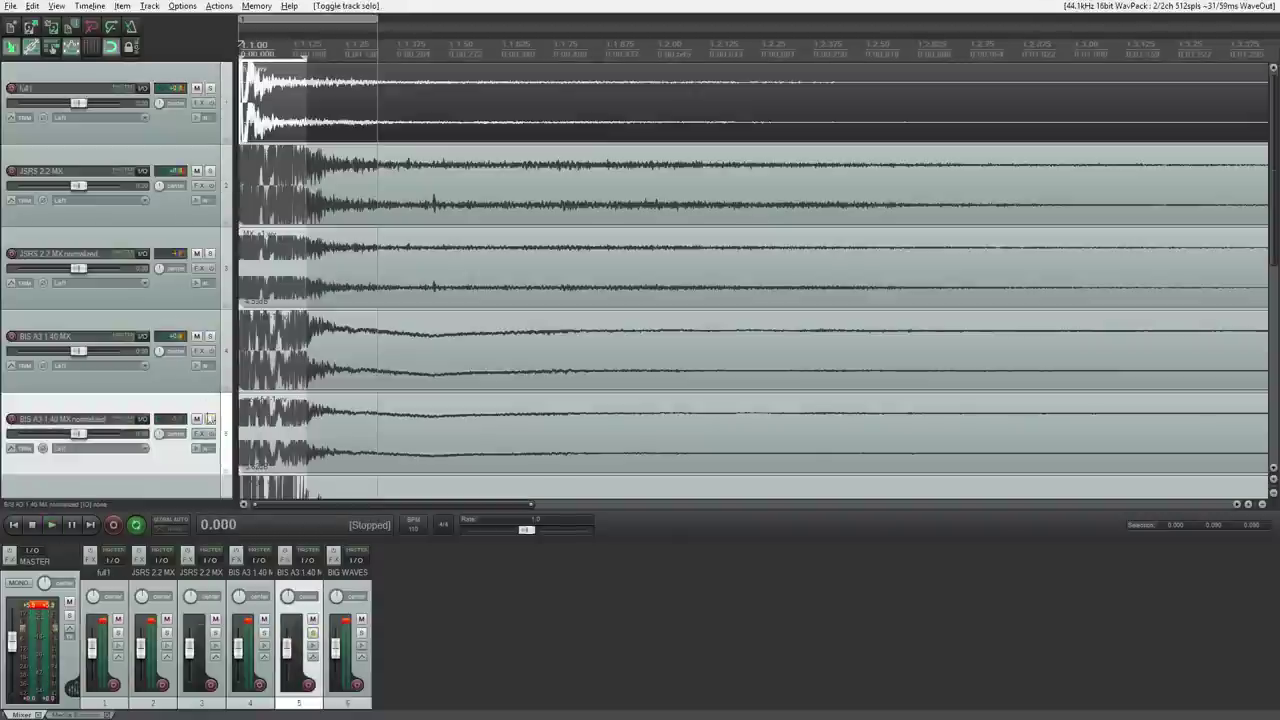
pyautogui.click(170, 303)
pyautogui.click(210, 254)
pyautogui.click(170, 135)
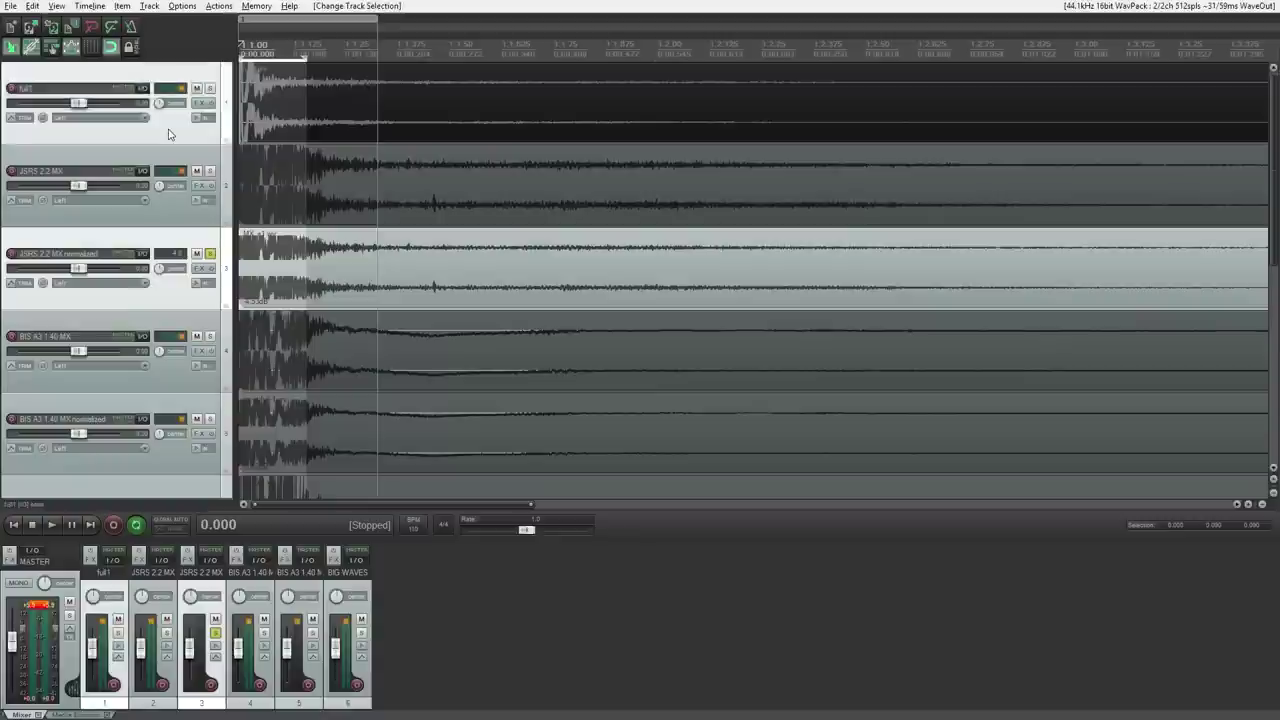
# - Compare JSRS 2.2 MX normalized with full1 by alternating their solos in the 0.090-second loop, and stop with full1 soloed
pyautogui.press('space')
pyautogui.press('F6')
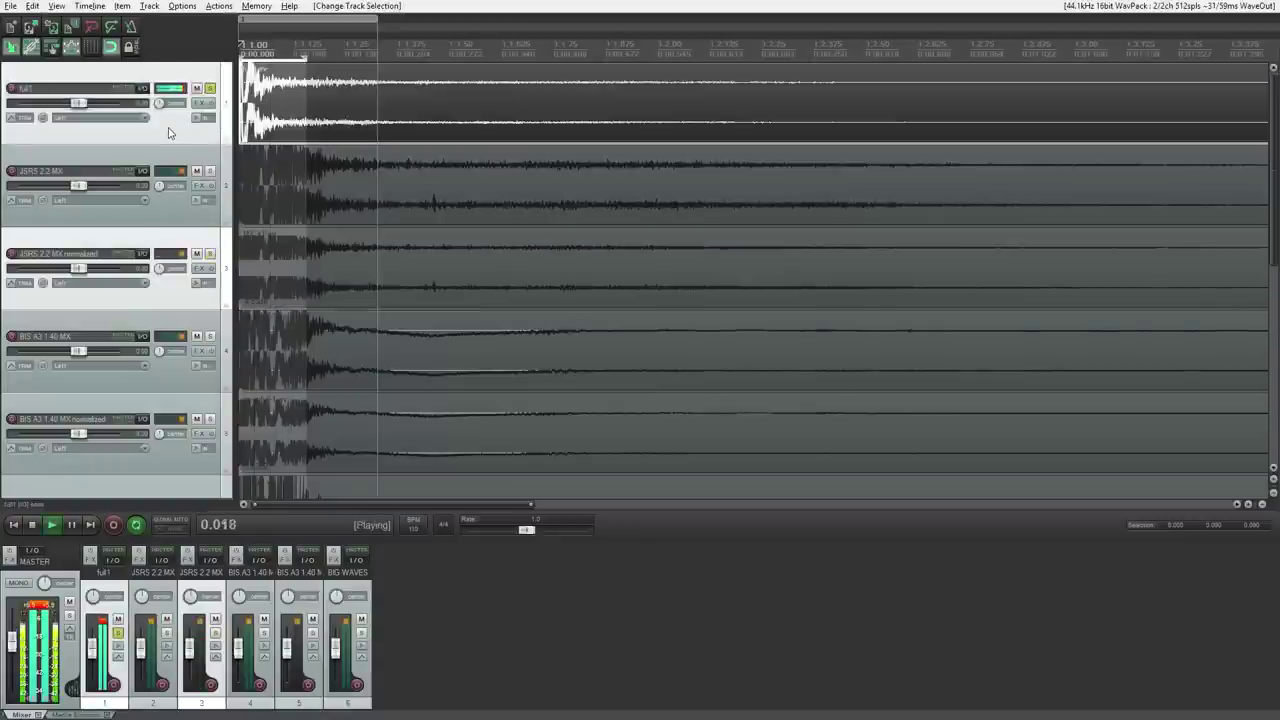
pyautogui.press('F6')
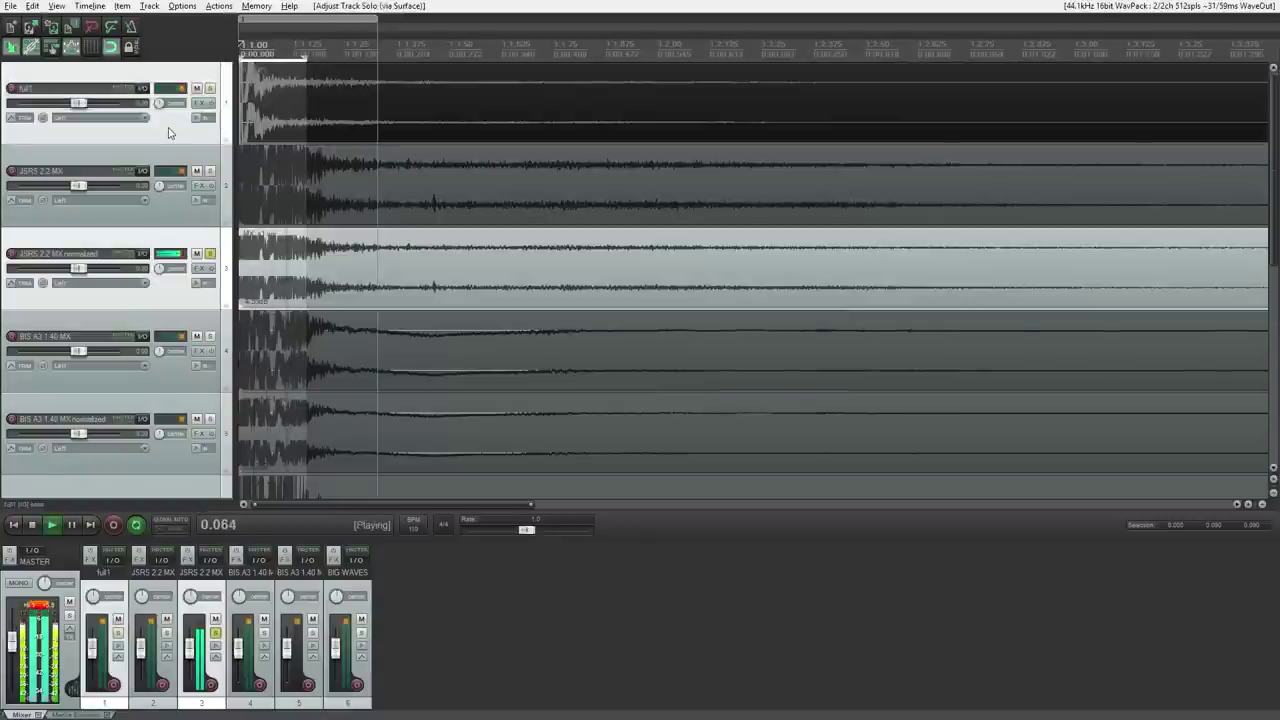
pyautogui.press('F6')
pyautogui.press('space')
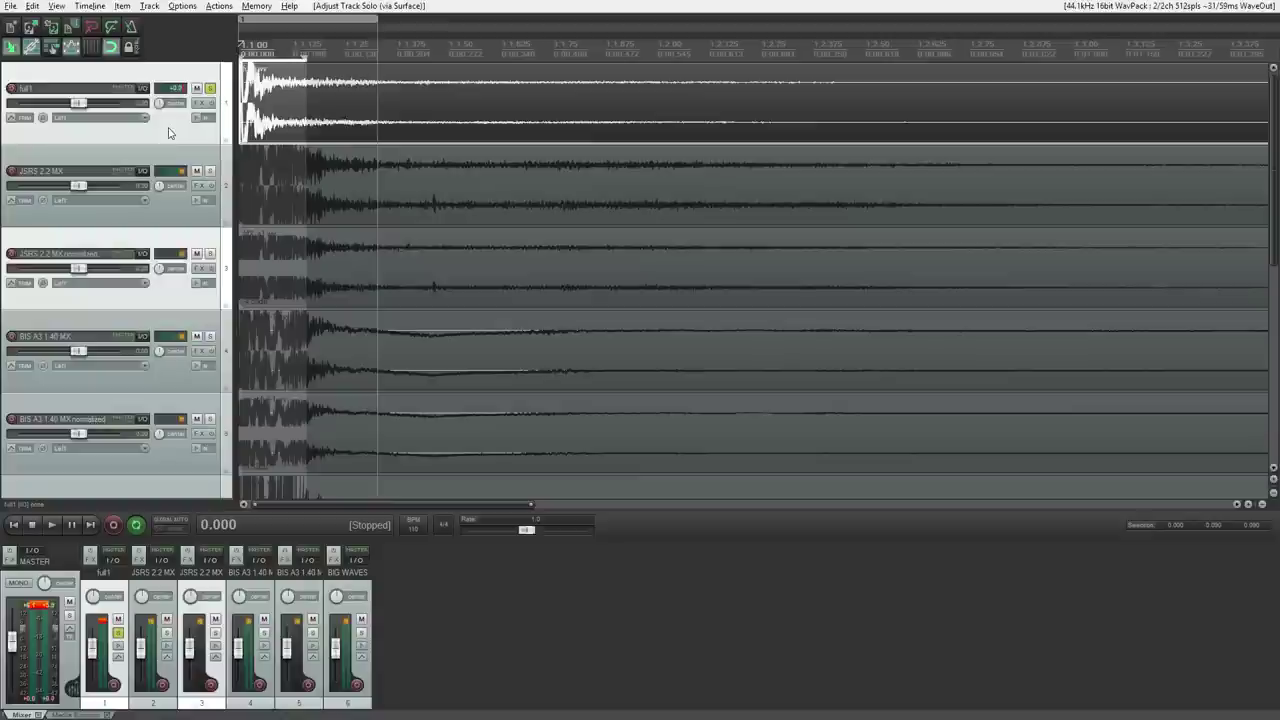
# - Play full1 and JSRS 2.2 MX normalized separately in short bursts from the project start, and reset the master peak meter
pyautogui.press('space')
pyautogui.press('space')
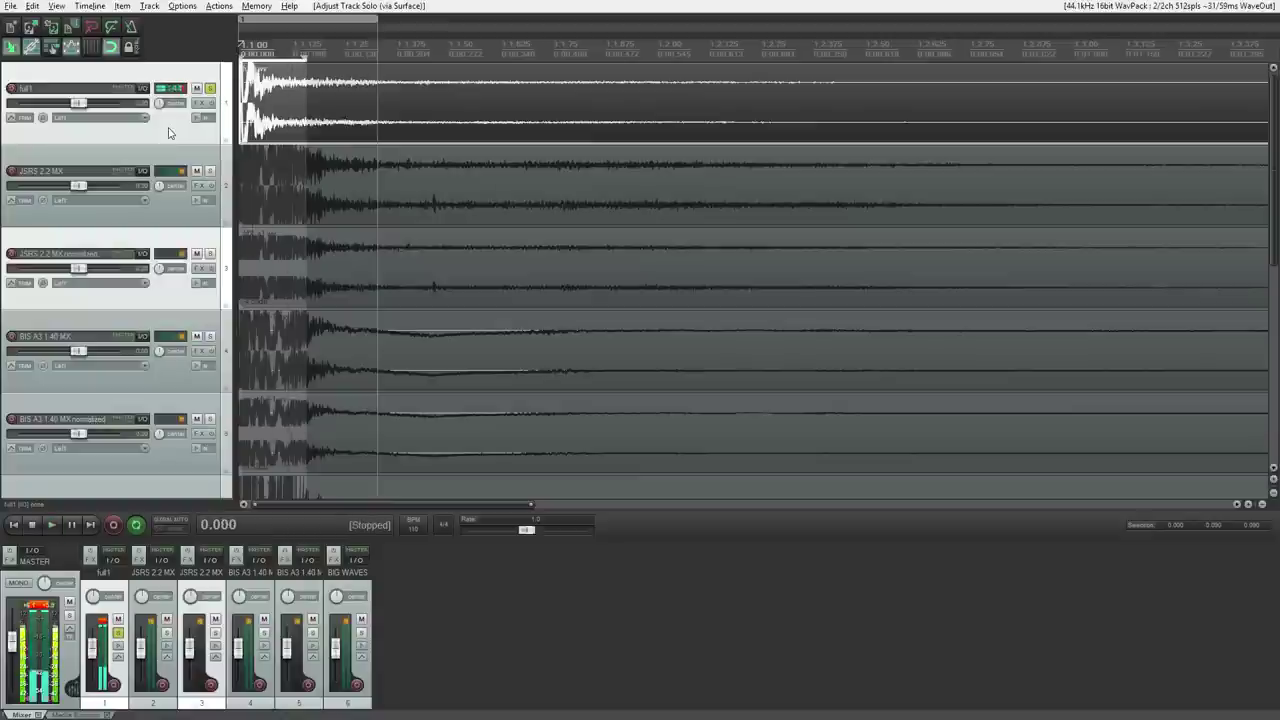
pyautogui.press('F6')
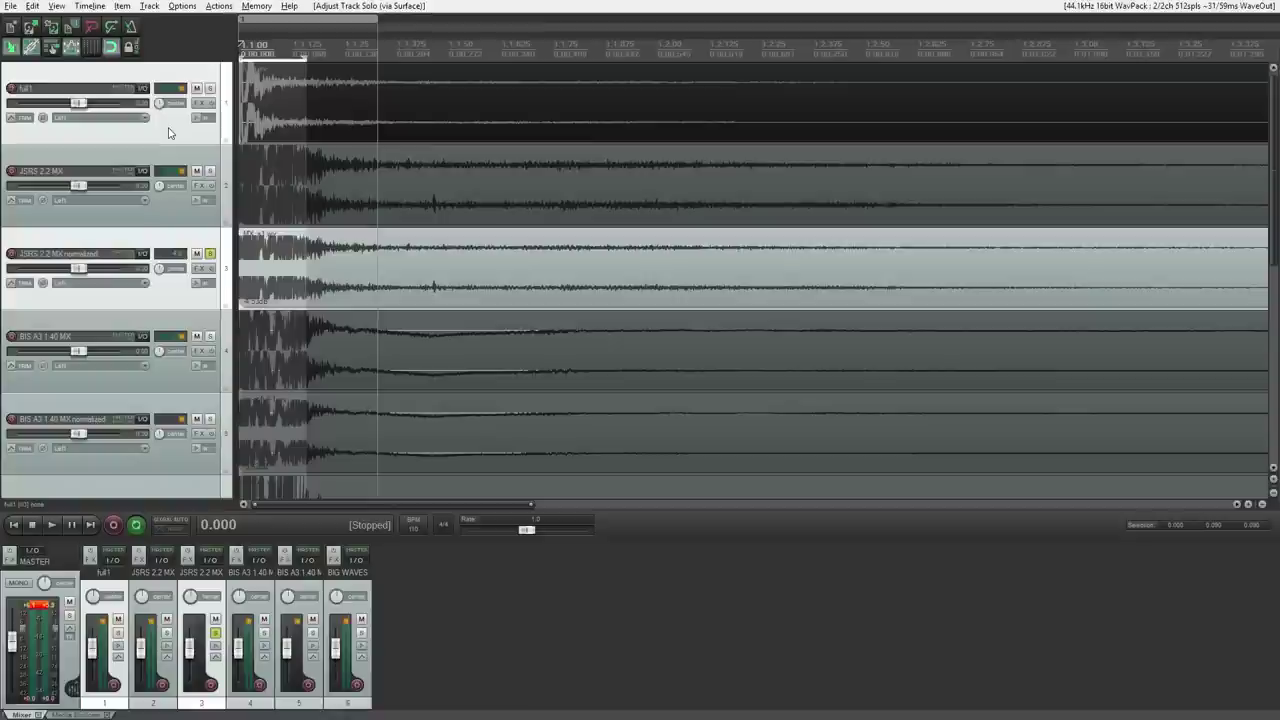
pyautogui.press('space')
pyautogui.press('space')
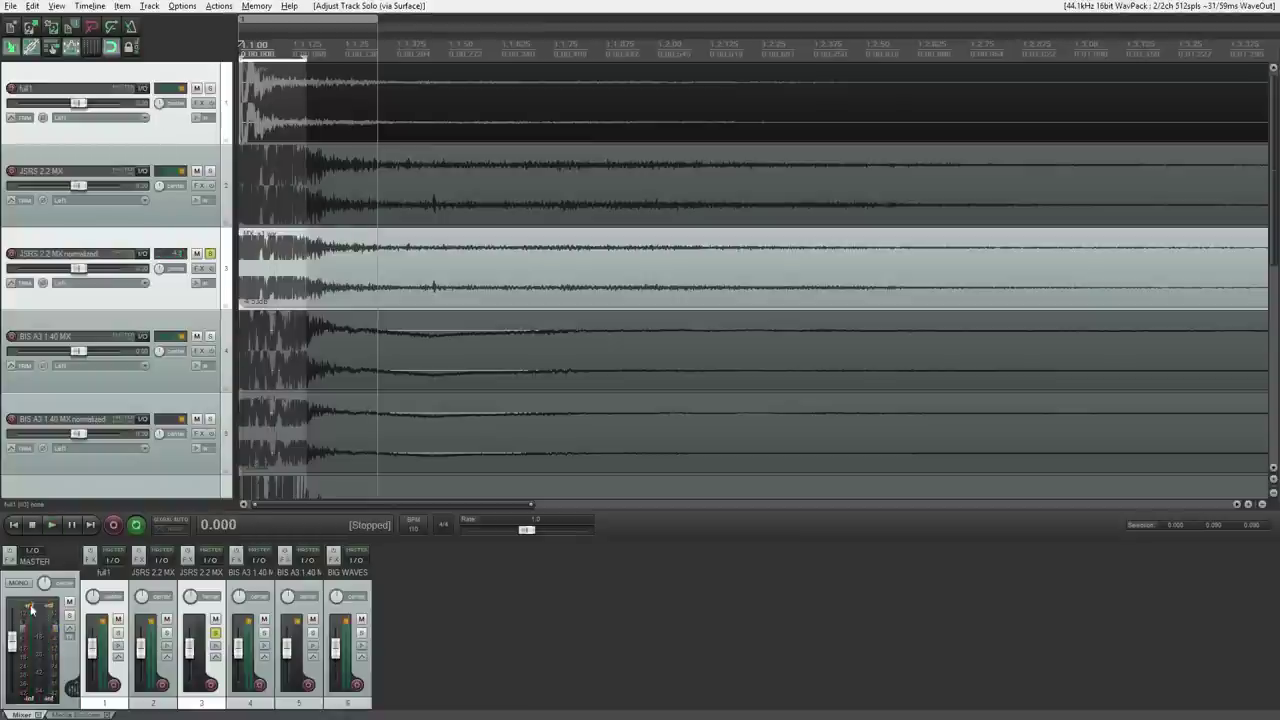
# - Examine the waveforms of the stacked tracks within the first 0.090 seconds at different magnifications
pyautogui.scroll(5, 342, 327)
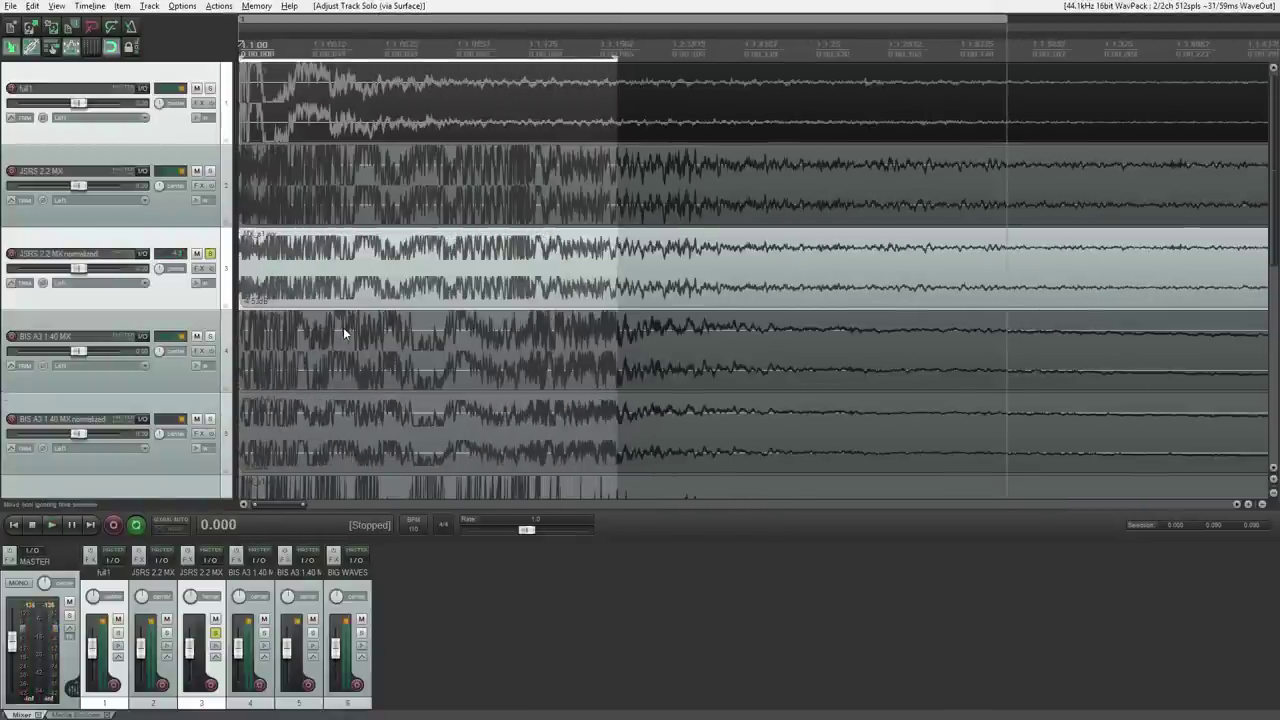
pyautogui.scroll(-2, 343, 327)
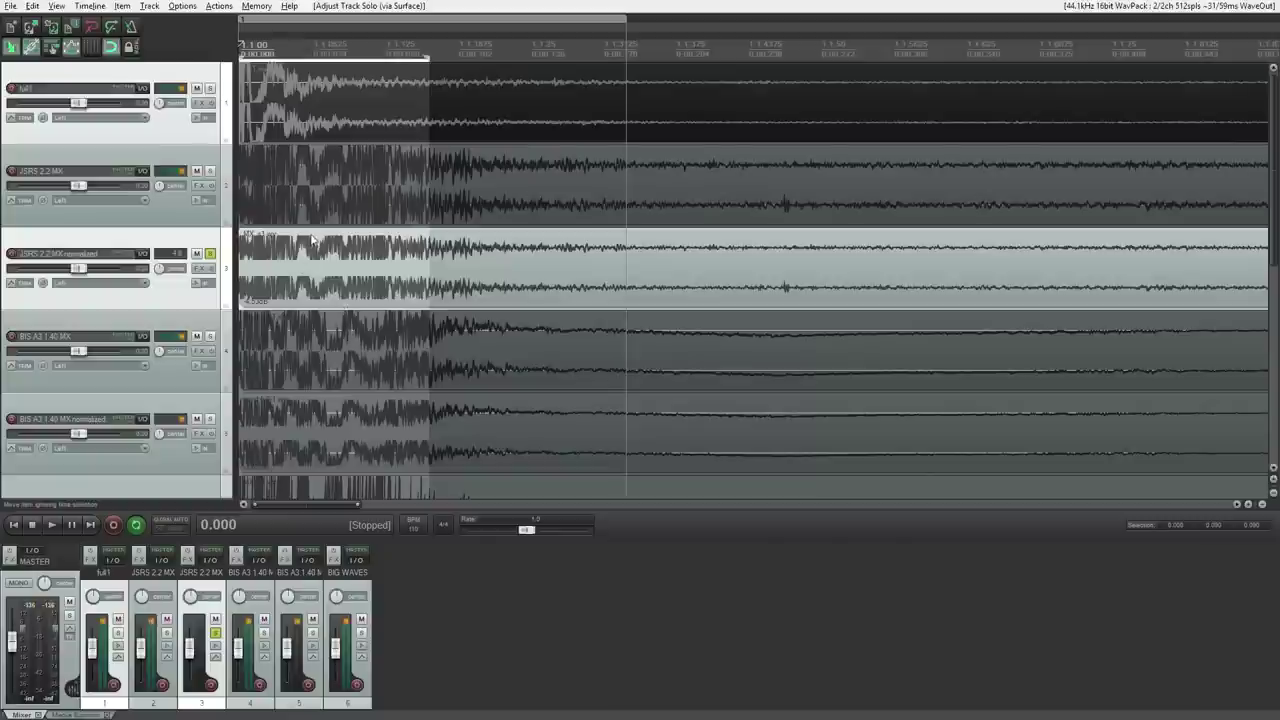
pyautogui.scroll(3, 357, 252)
pyautogui.scroll(3, 291, 110)
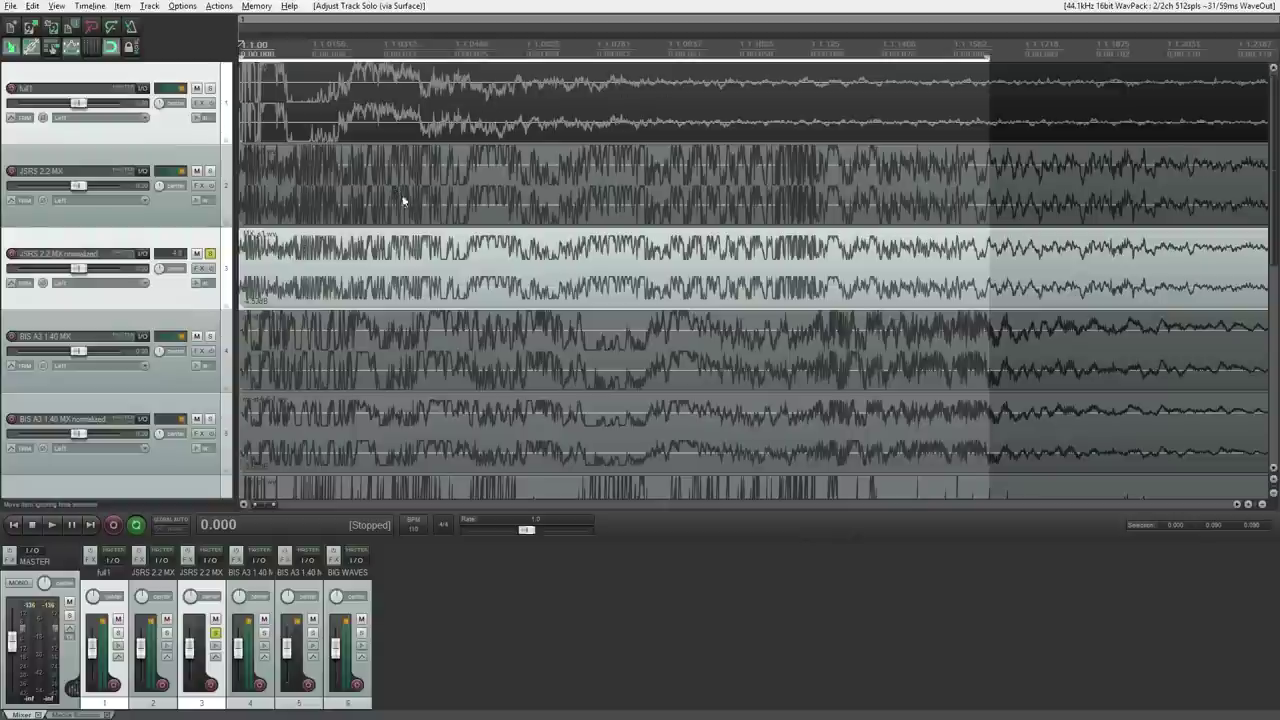
pyautogui.scroll(-2, 406, 204)
pyautogui.scroll(2, 410, 206)
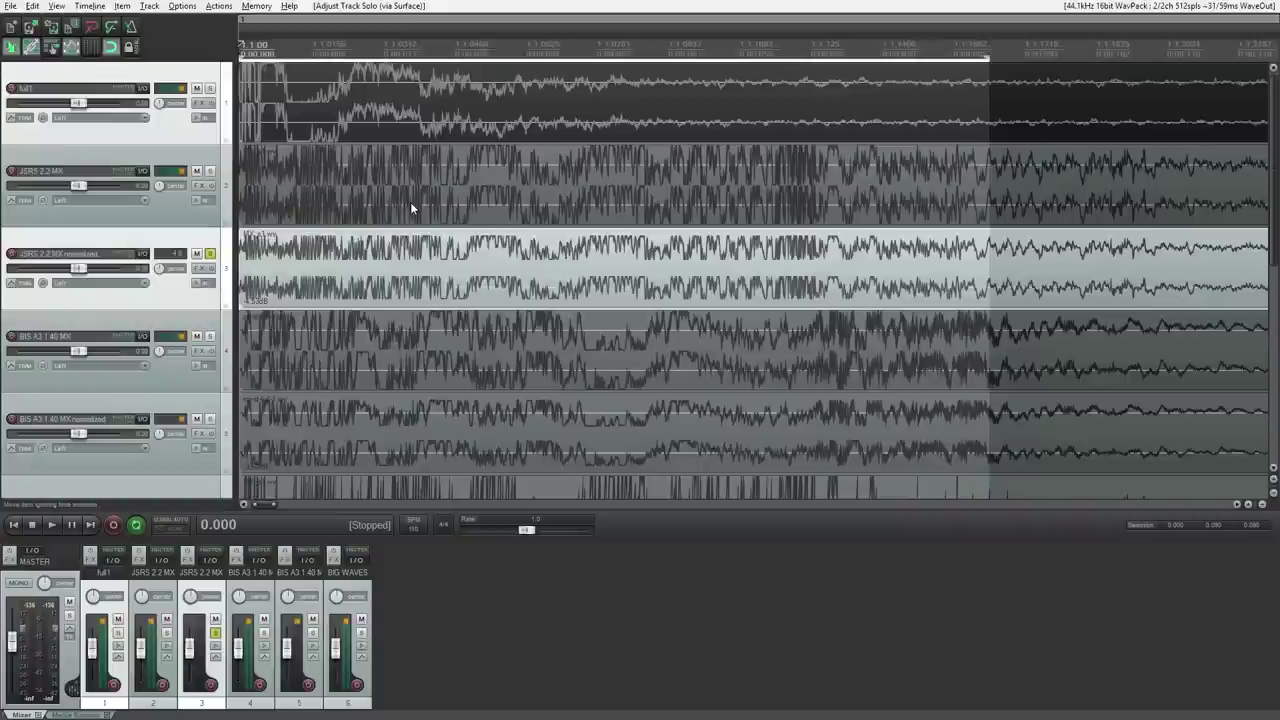